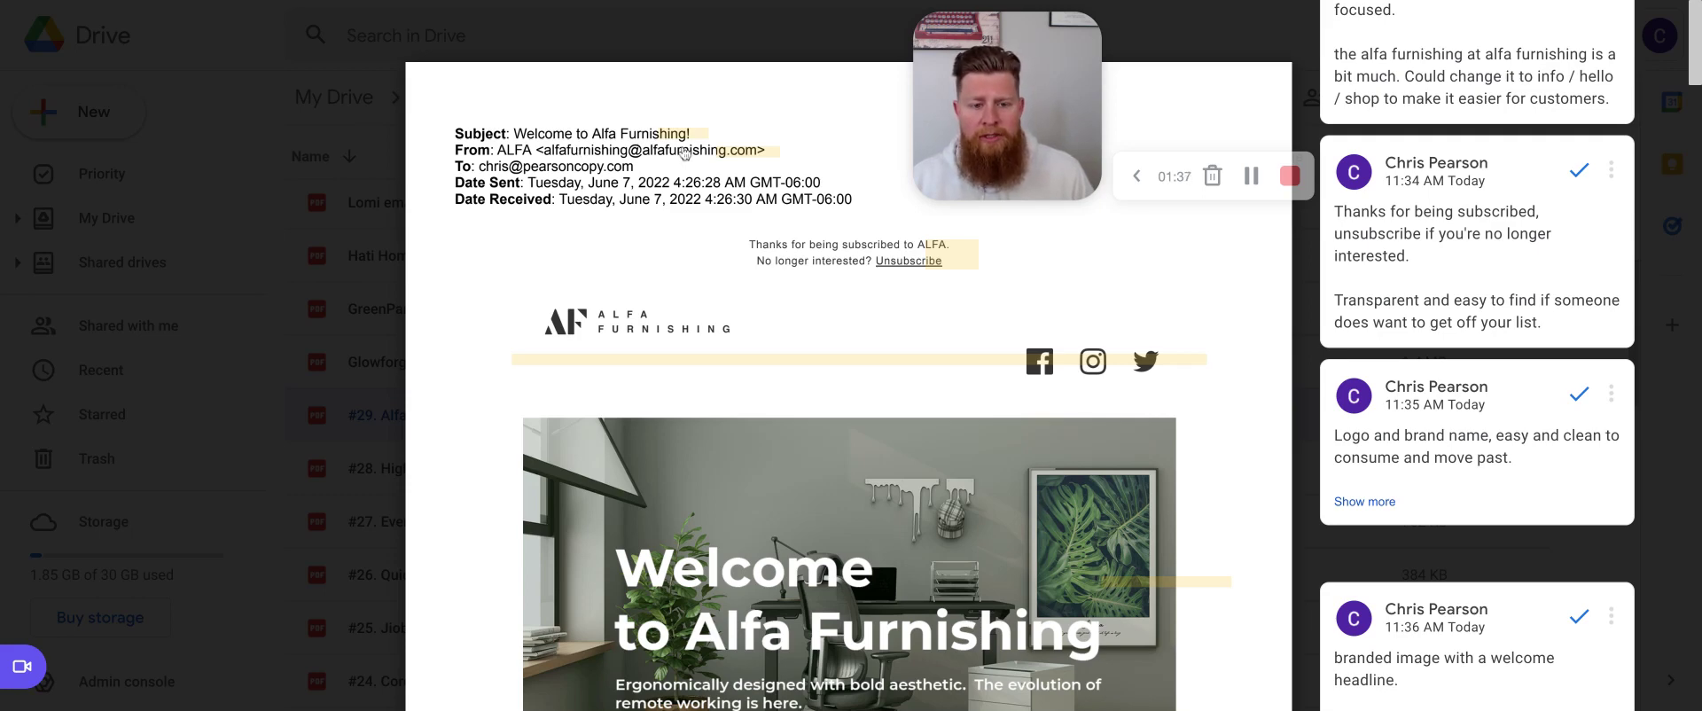
Step: Review the welcome email's header: subject line, sender address, unsubscribe note, logo and social icons, along with the attached comments
scroll(916, 212, "down", 1)
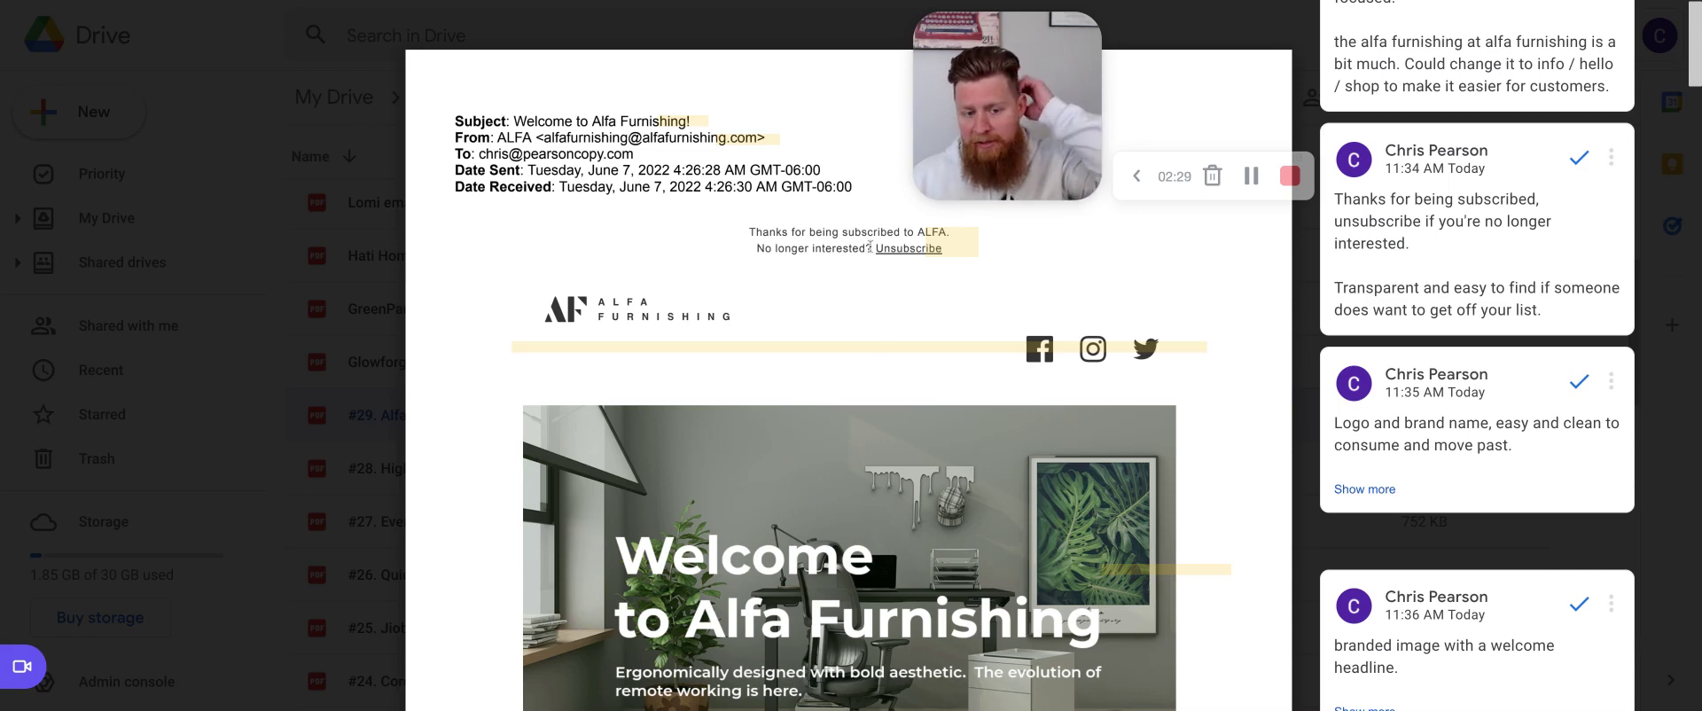
scroll(870, 245, "down", 1)
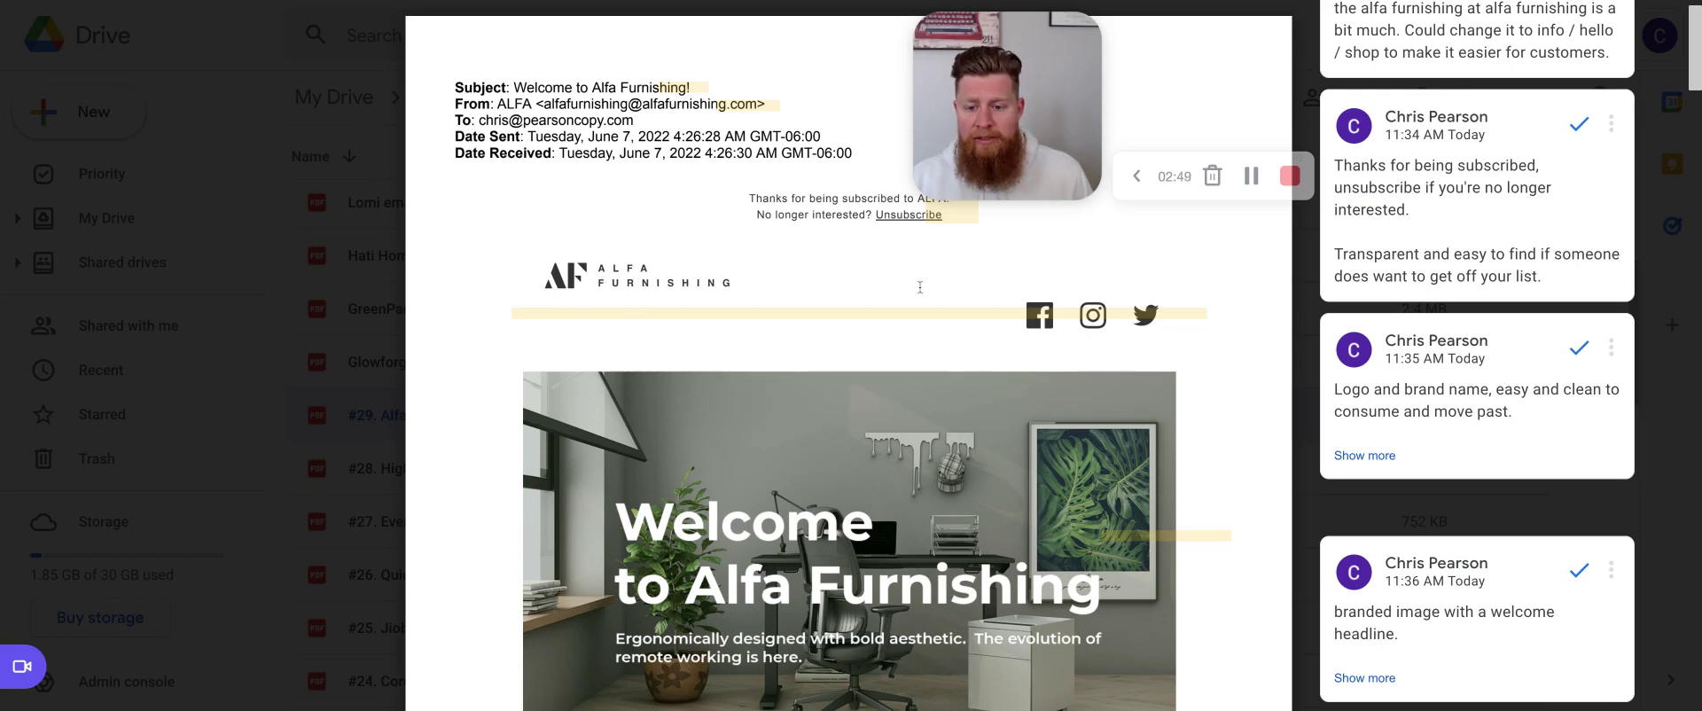
scroll(942, 290, "down", 1)
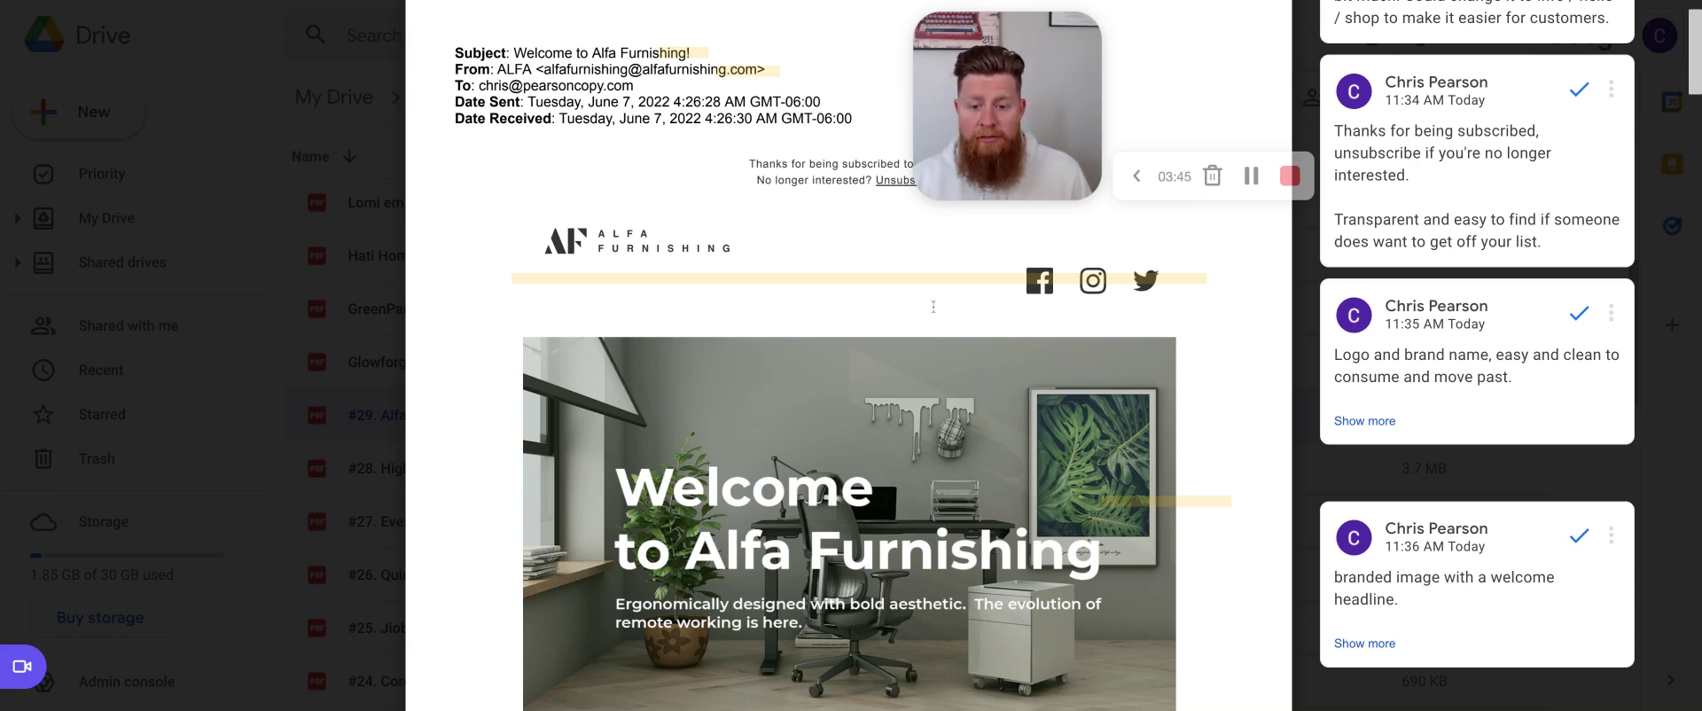
scroll(934, 306, "down", 1)
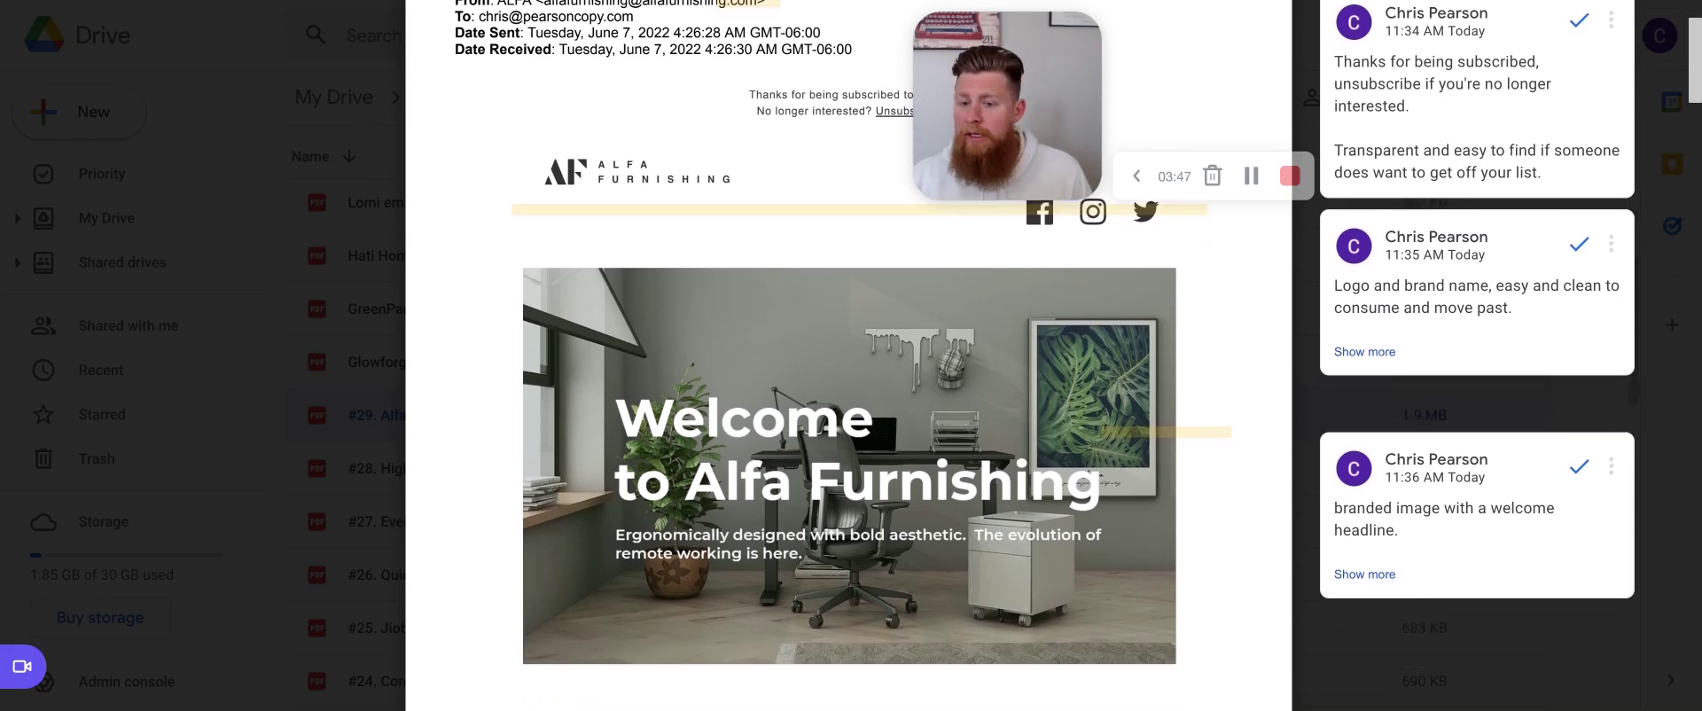
scroll(933, 307, "down", 1)
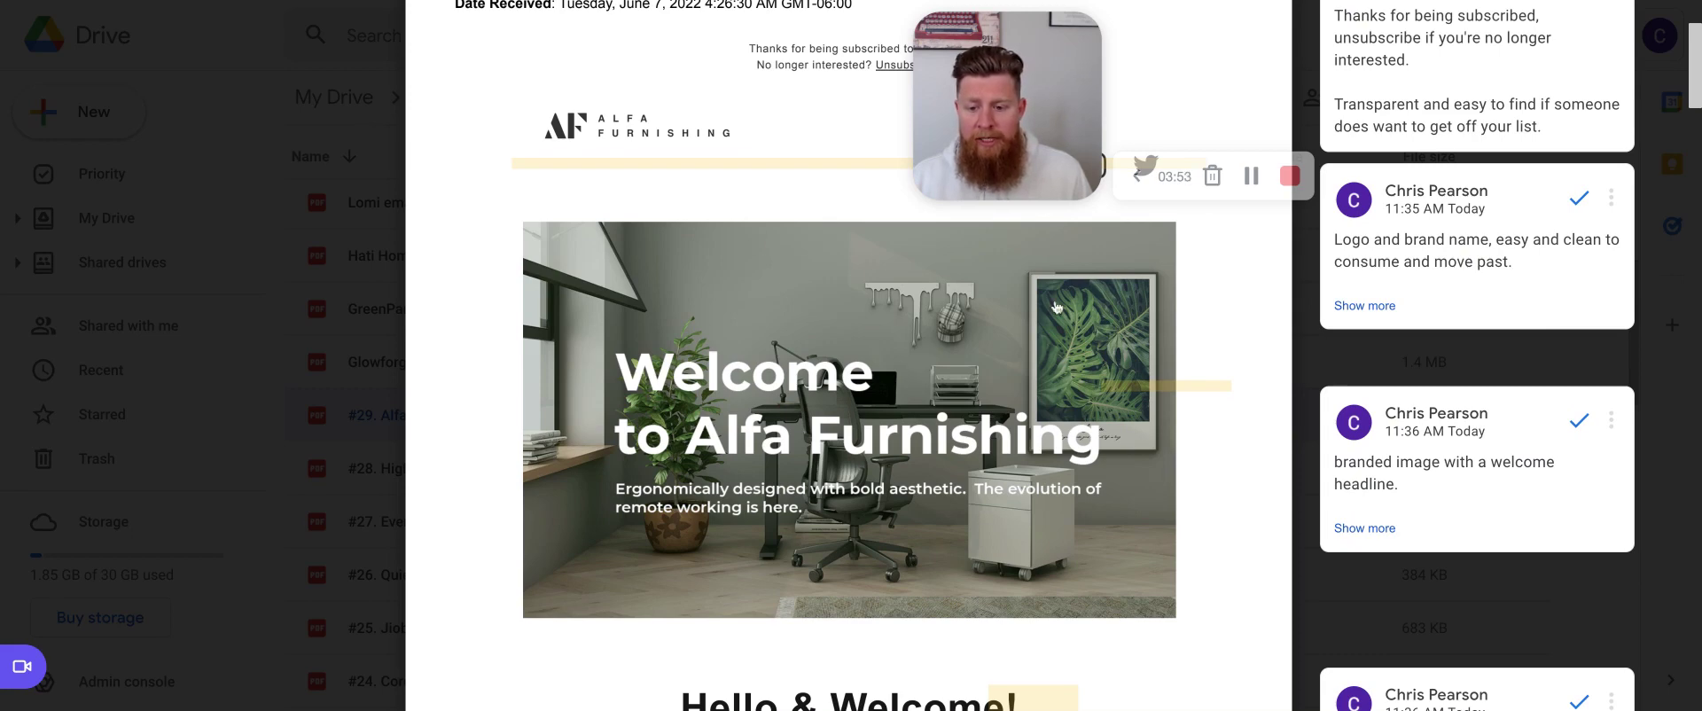
scroll(907, 308, "up", 4)
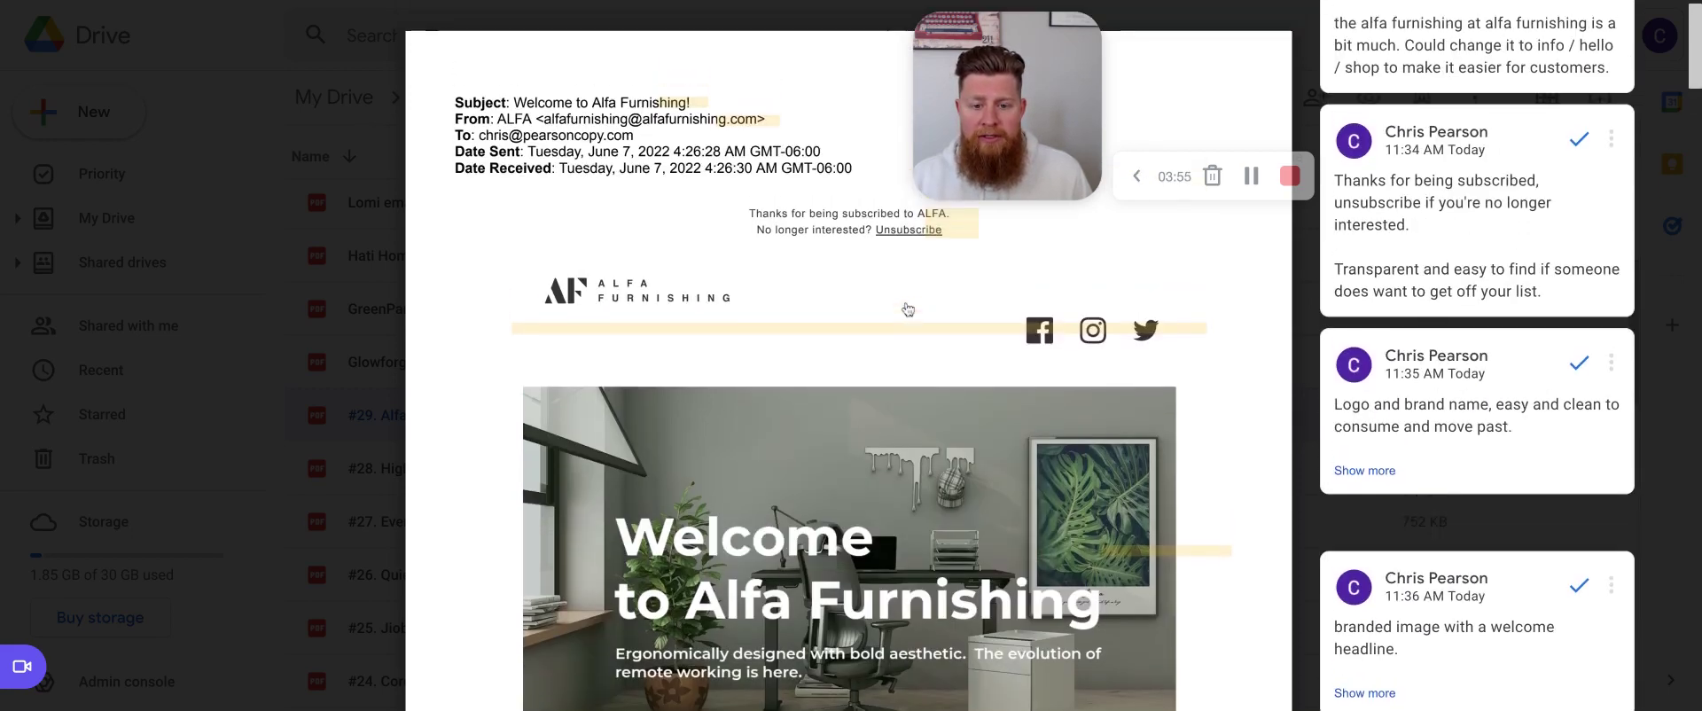
scroll(920, 298, "down", 5)
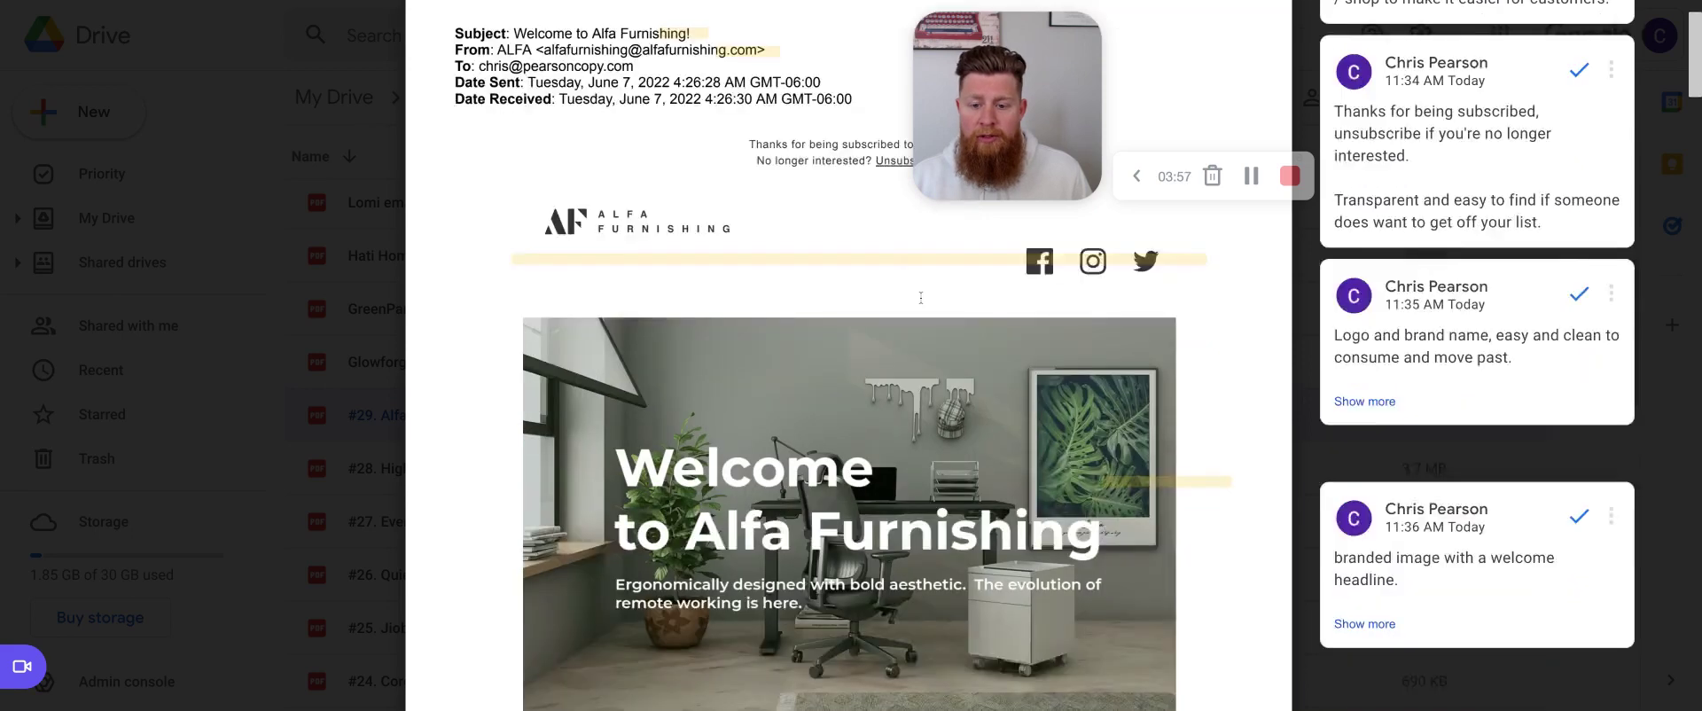
scroll(920, 298, "up", 2)
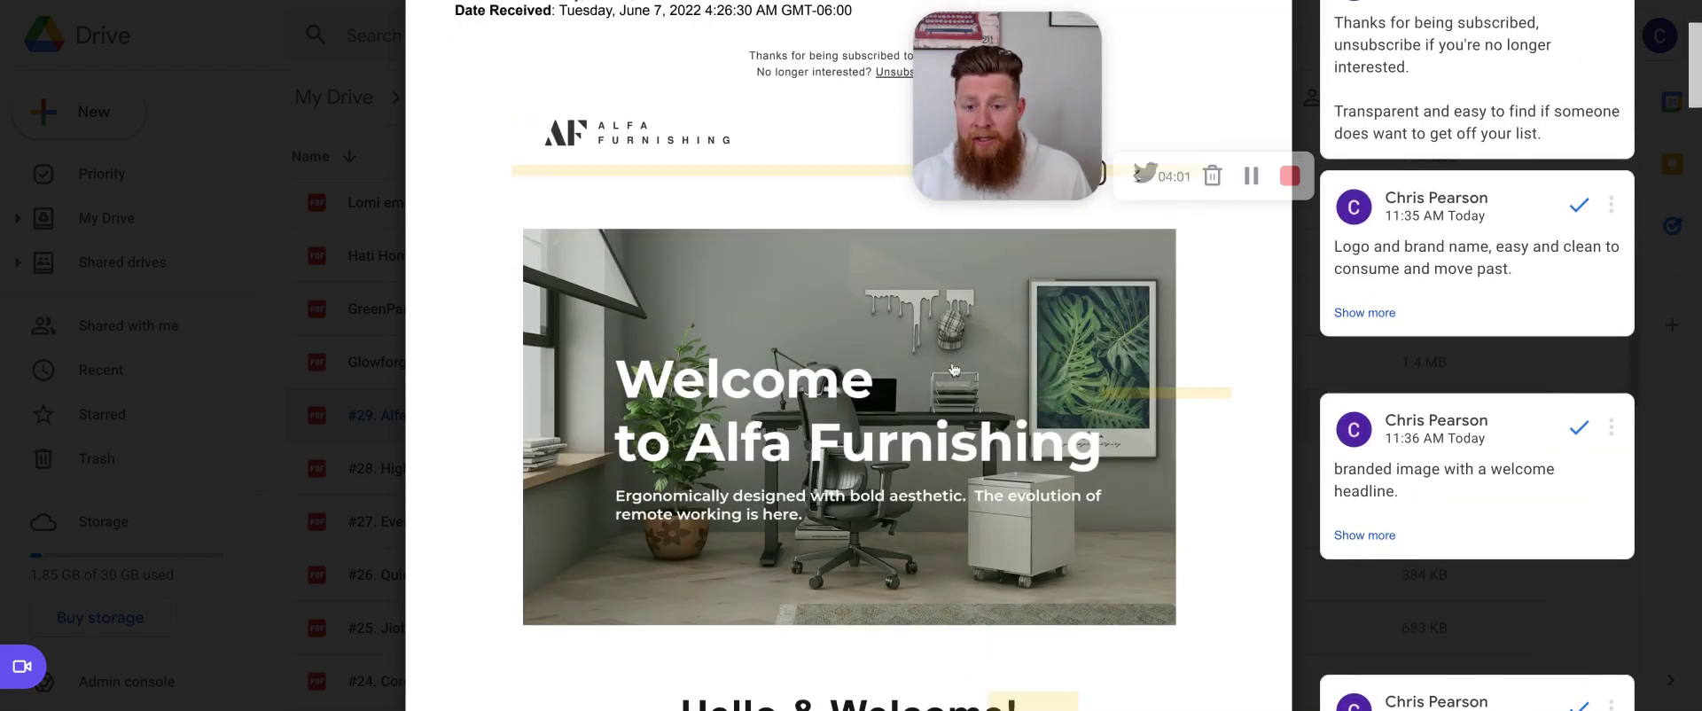
scroll(888, 295, "up", 1)
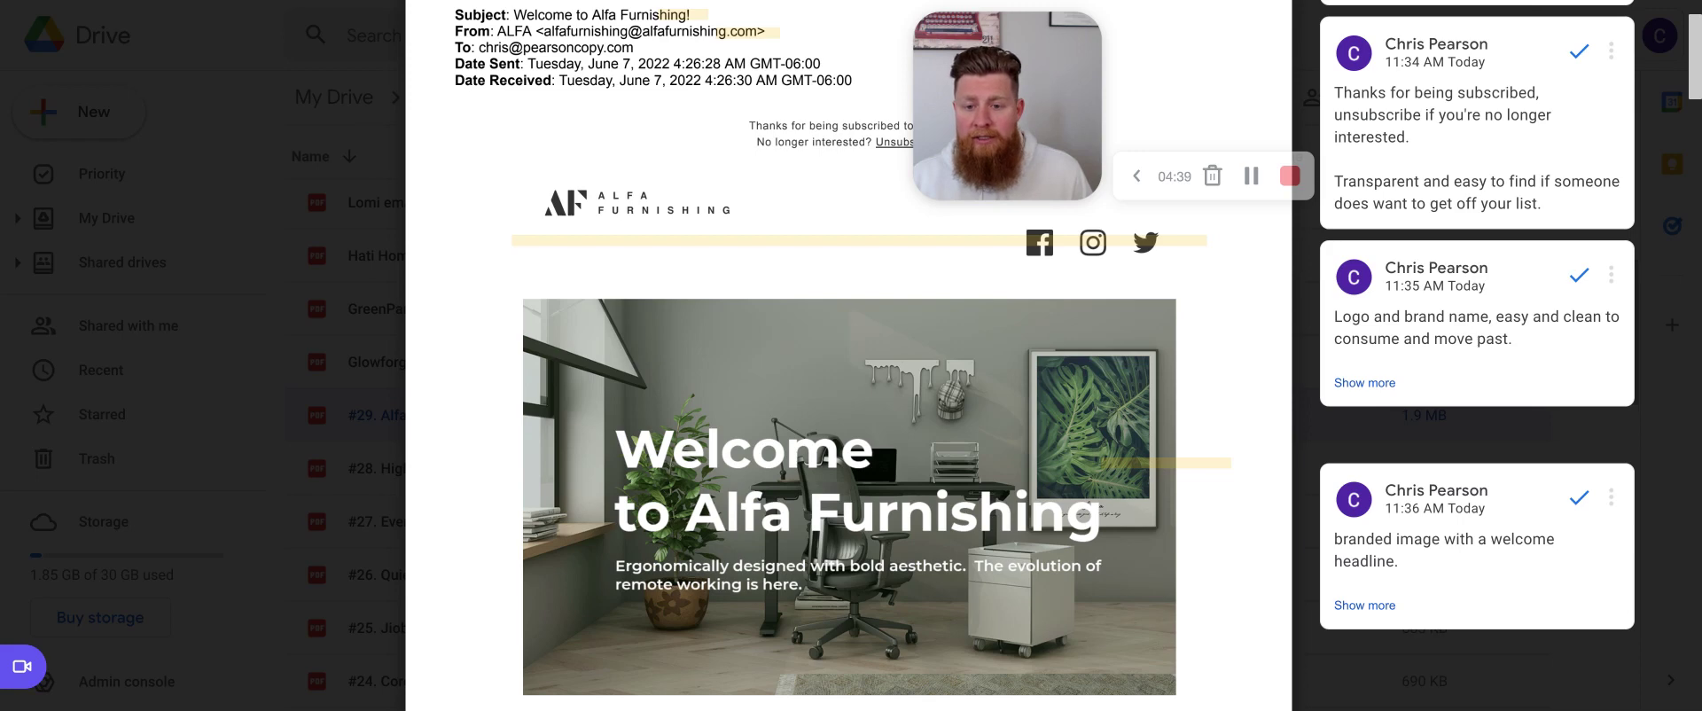
Step: Examine the hero image with its "Welcome to Alfa Furnishing" headline and subheading, comparing it with the logo header above
scroll(849, 381, "down", 3)
scroll(897, 299, "down", 1)
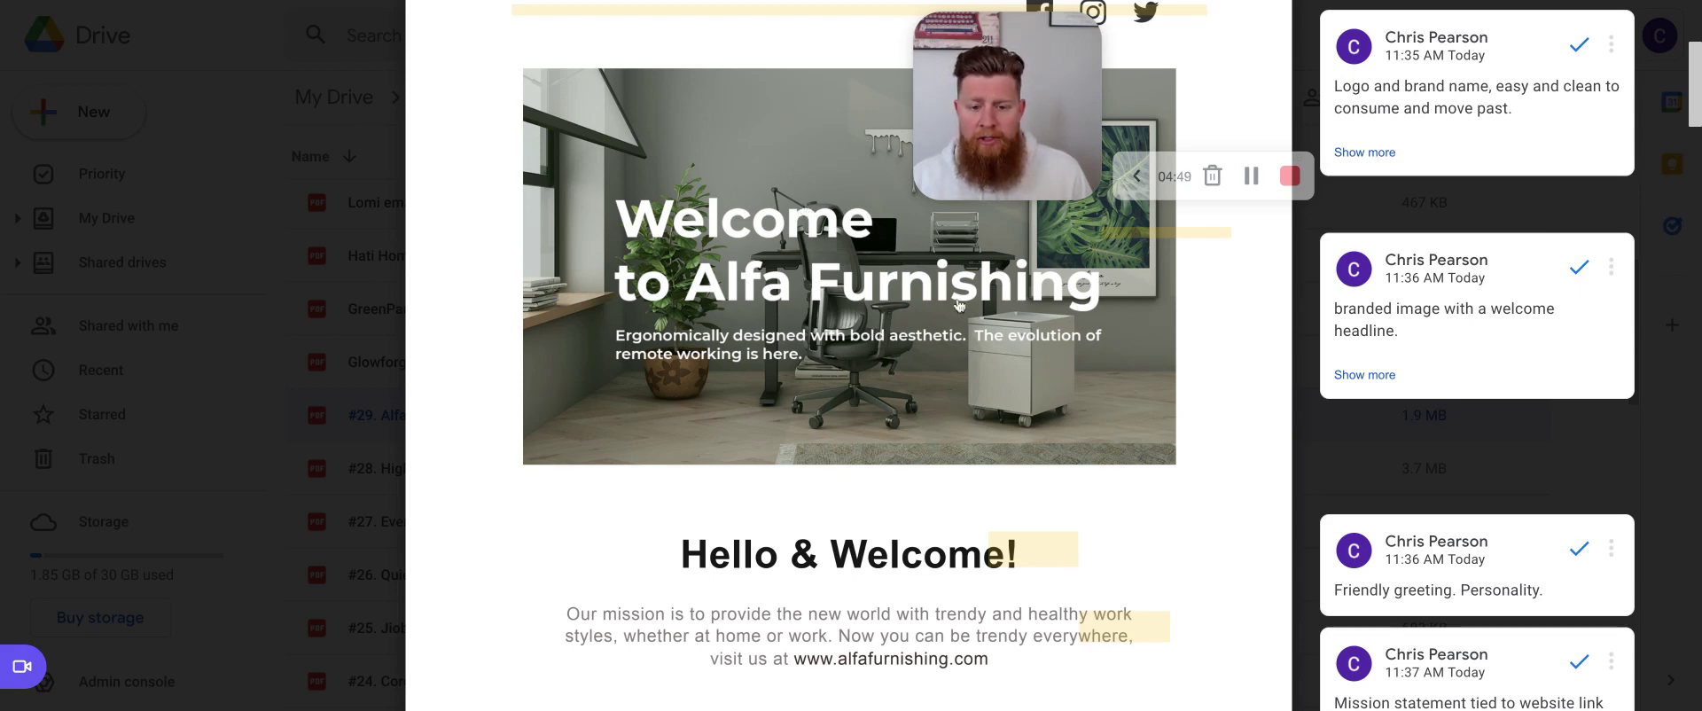
scroll(937, 341, "up", 1)
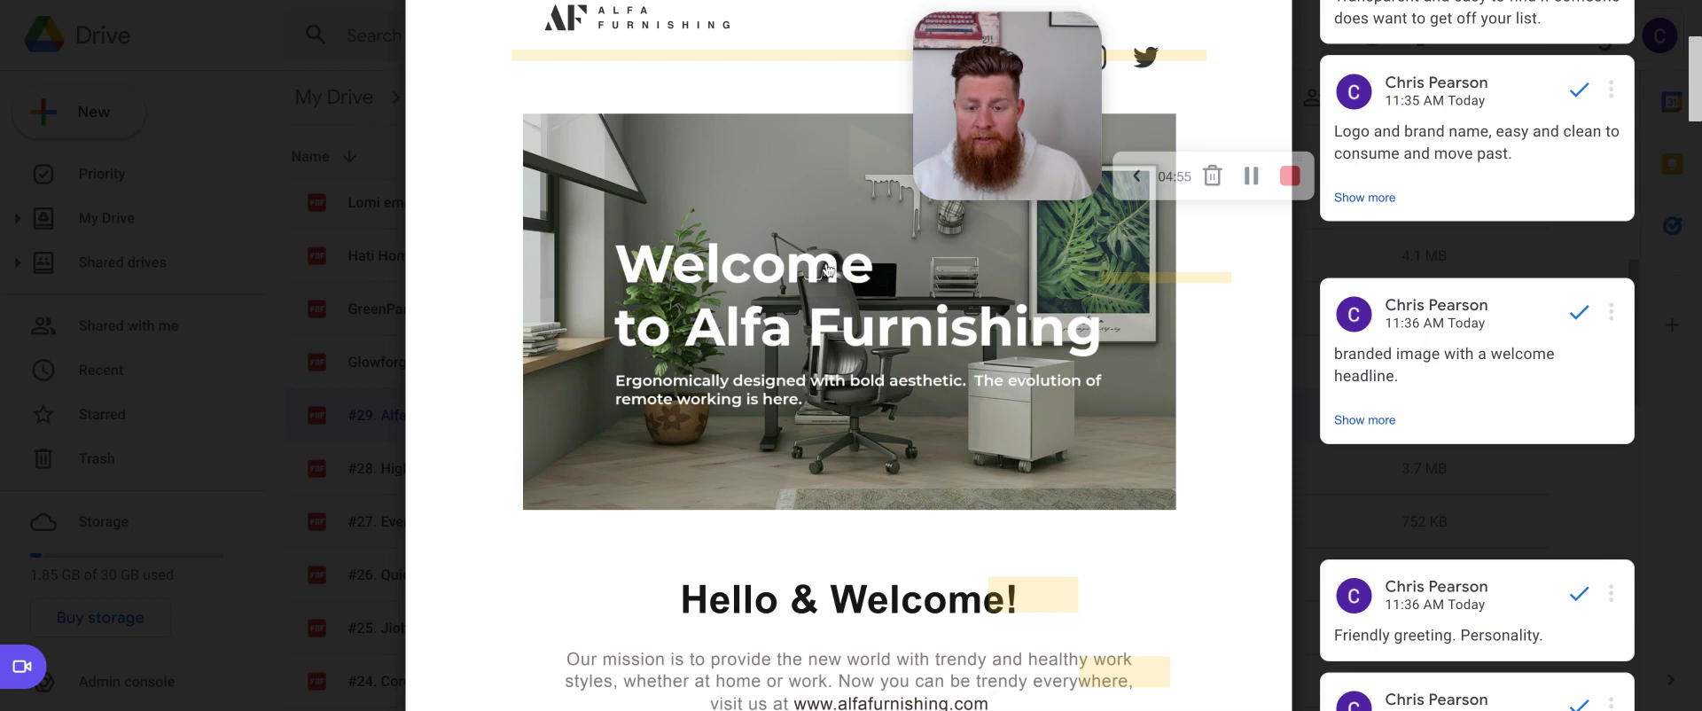
scroll(827, 268, "down", 1)
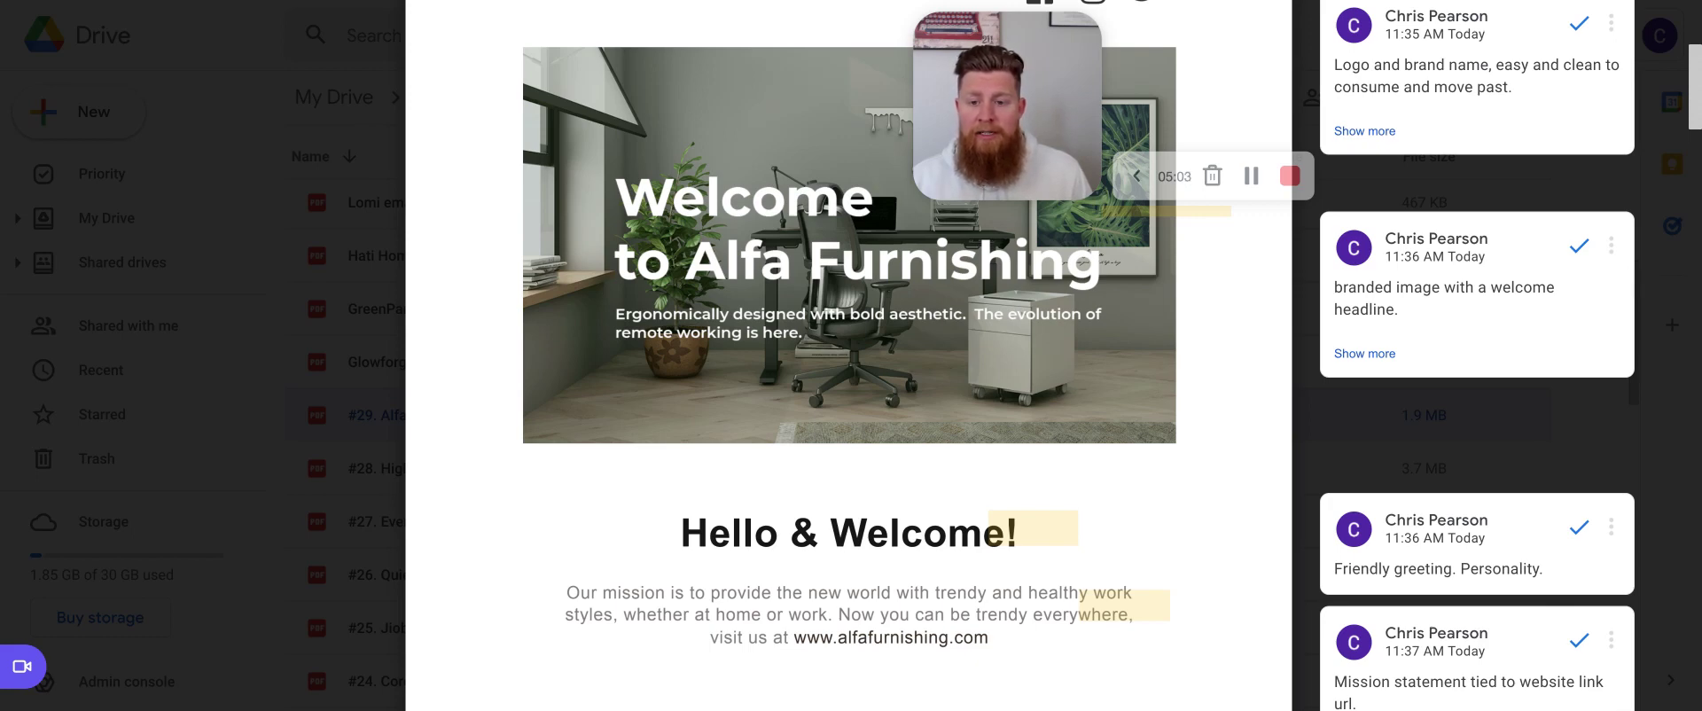
scroll(825, 209, "down", 1)
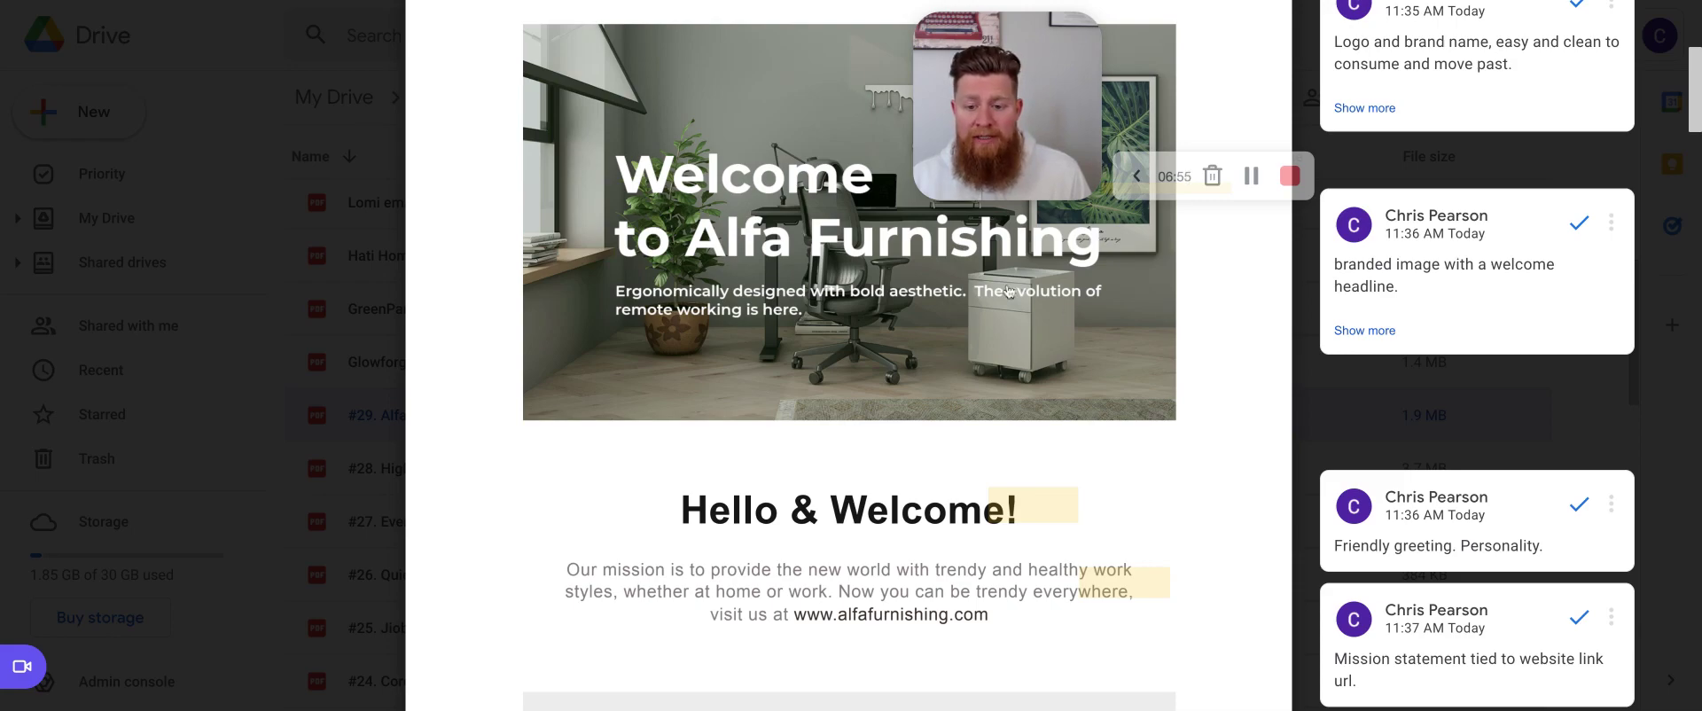
scroll(1008, 293, "up", 4)
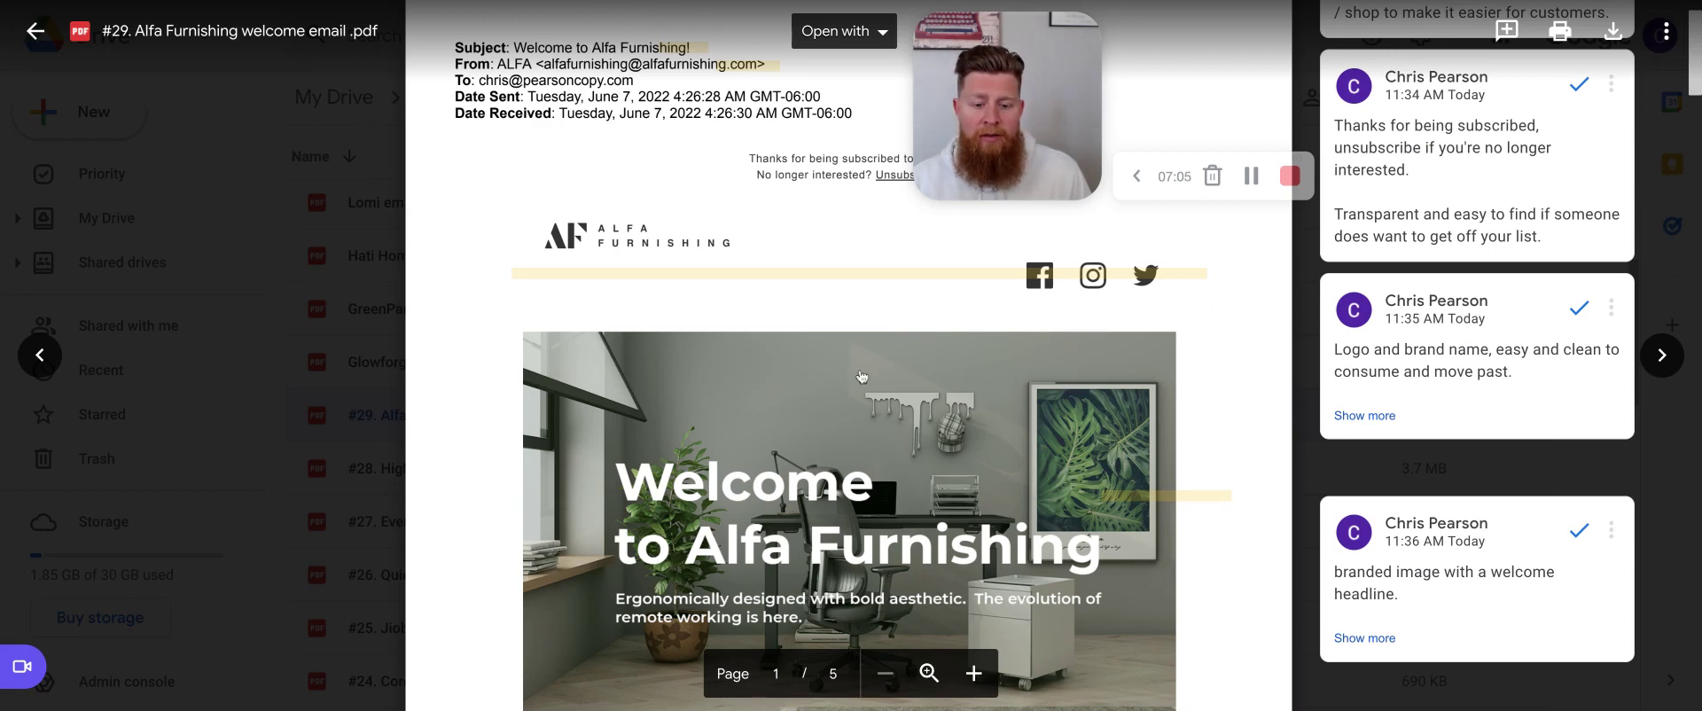
scroll(860, 377, "down", 2)
scroll(860, 376, "down", 3)
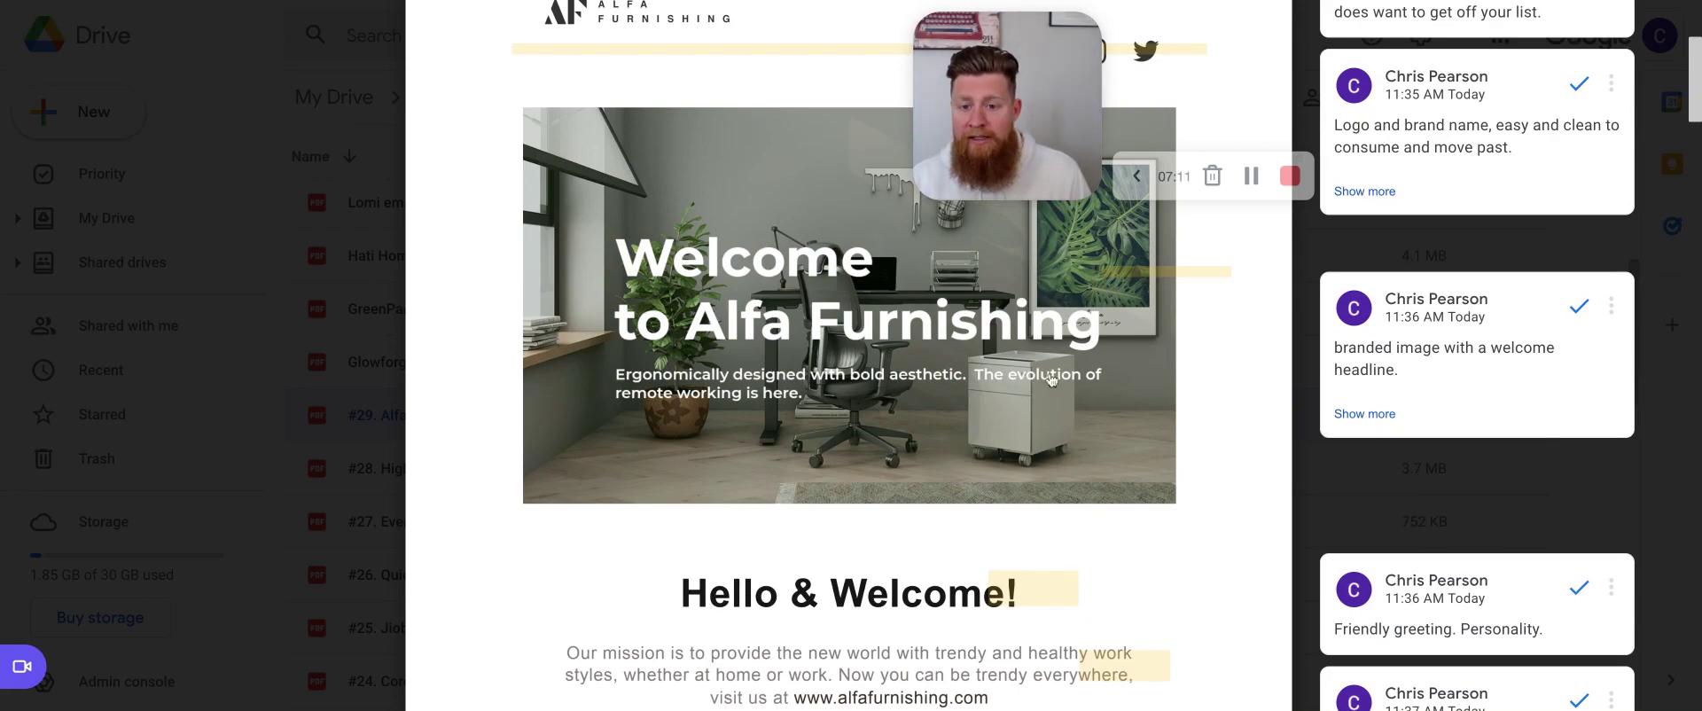
scroll(1051, 380, "up", 4)
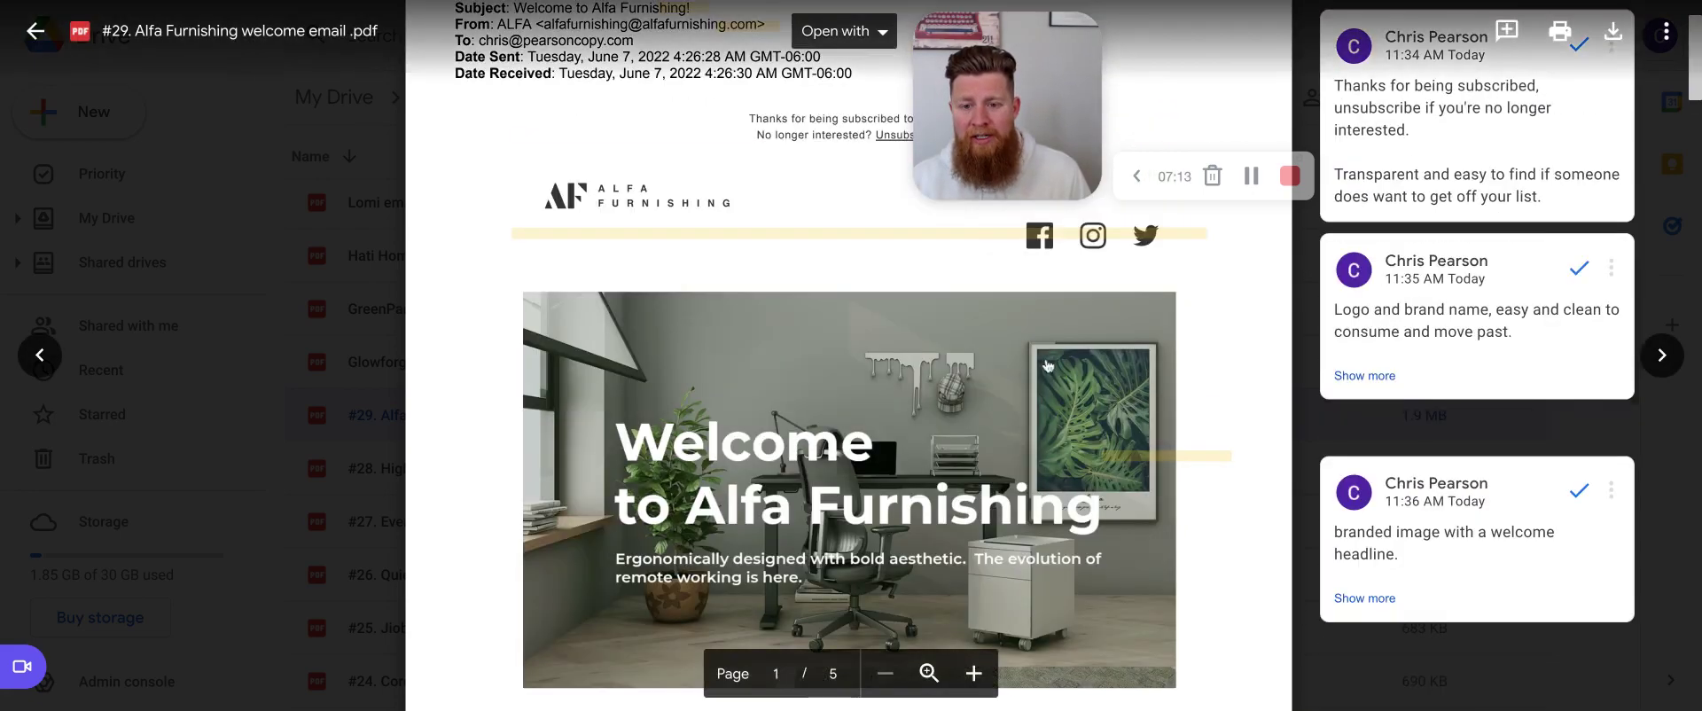
scroll(1047, 365, "down", 4)
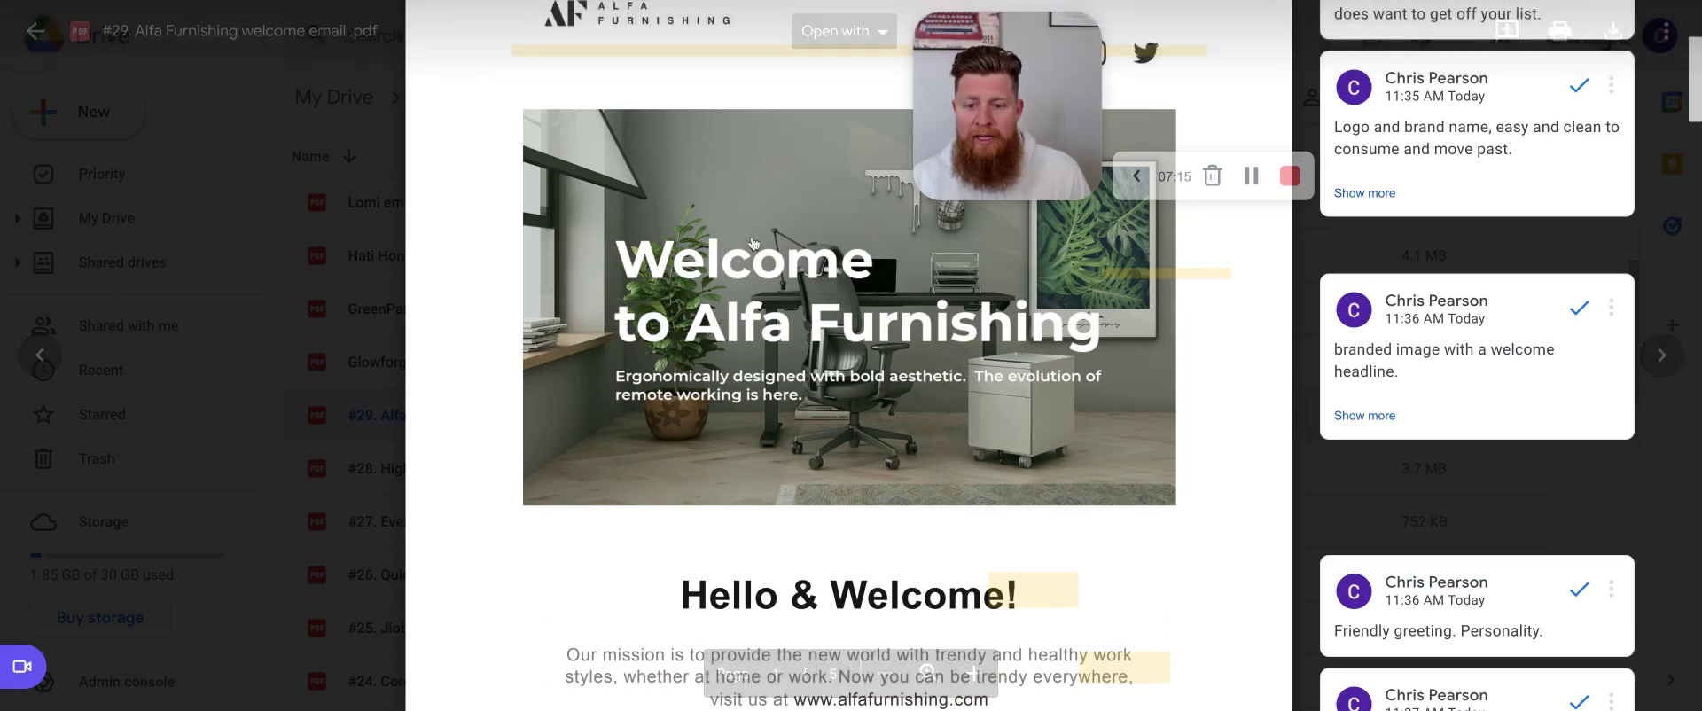
scroll(755, 246, "up", 3)
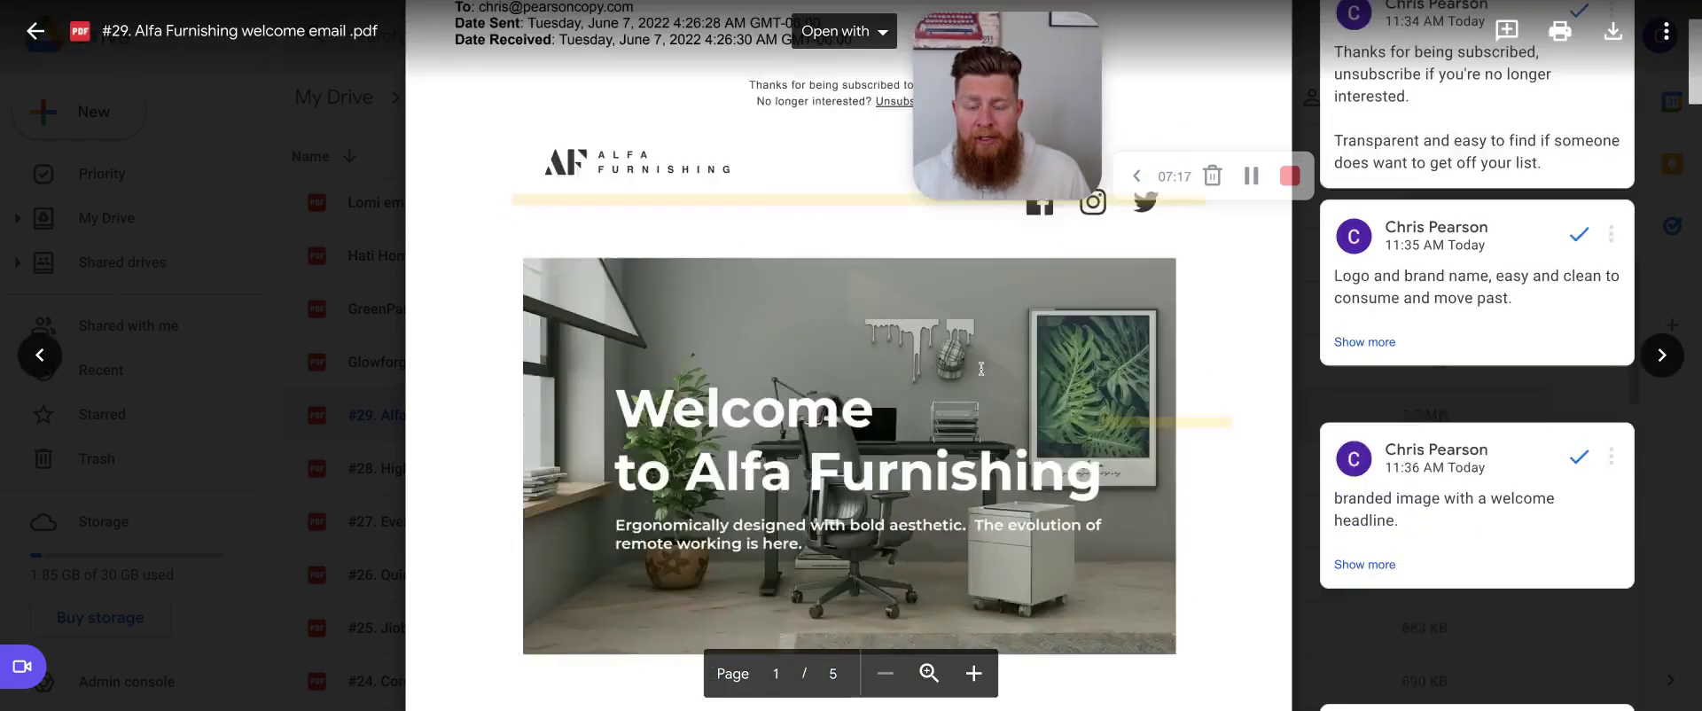
Step: Read the "Hello & Welcome!" greeting and mission statement below the hero image, together with their review comments
scroll(981, 369, "down", 8)
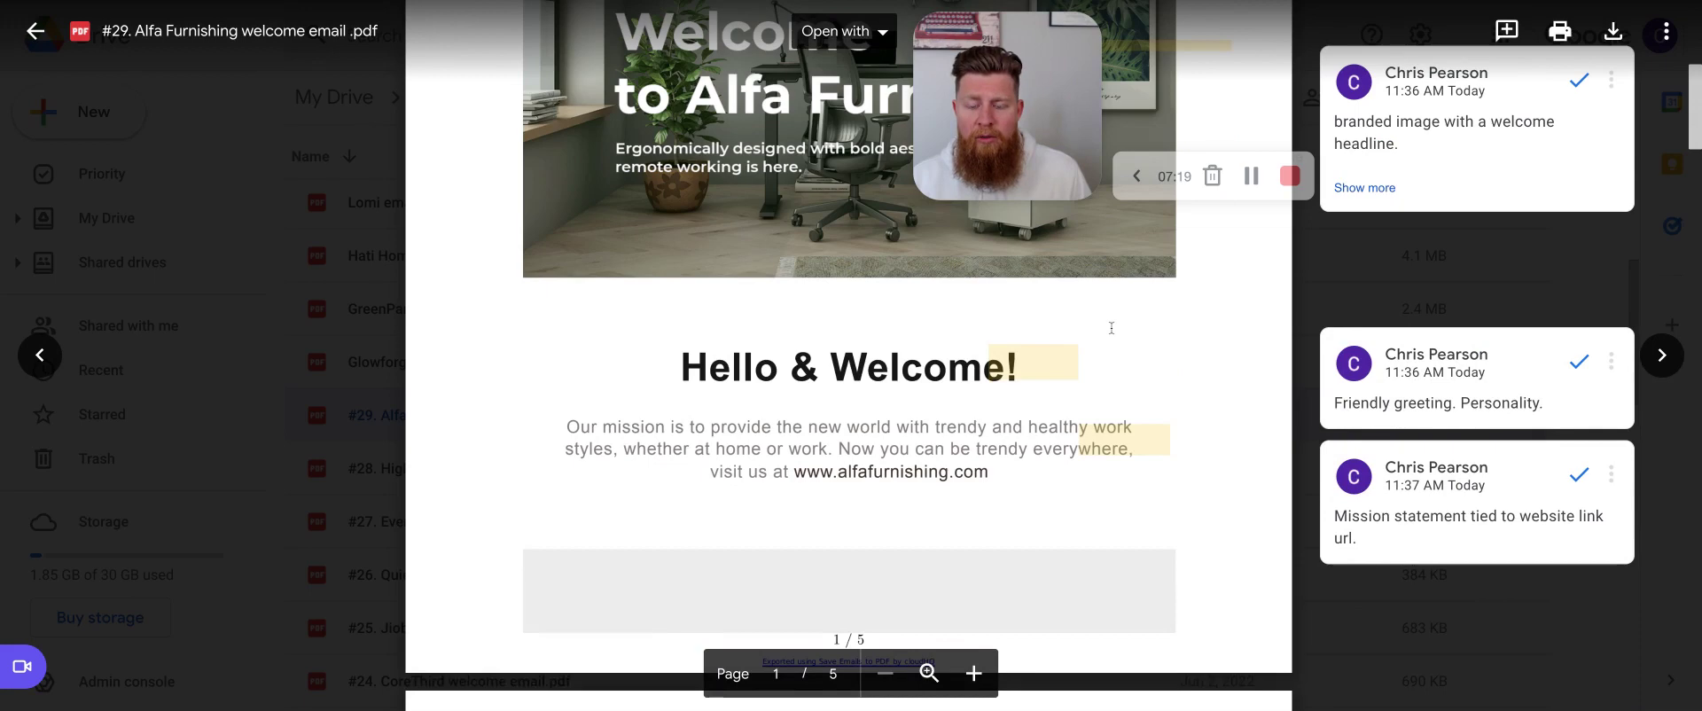
scroll(1108, 328, "up", 1)
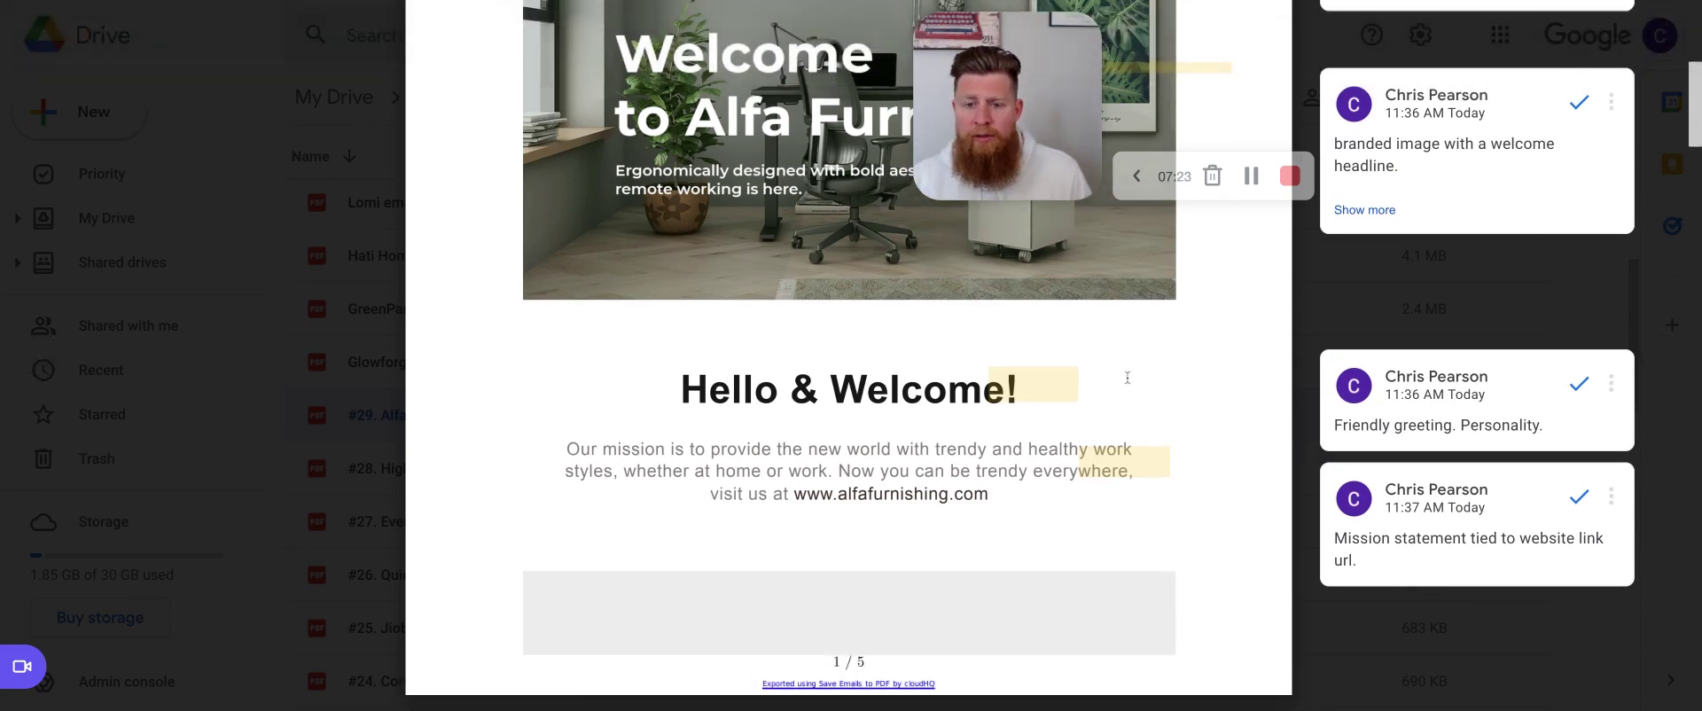
scroll(1127, 377, "up", 1)
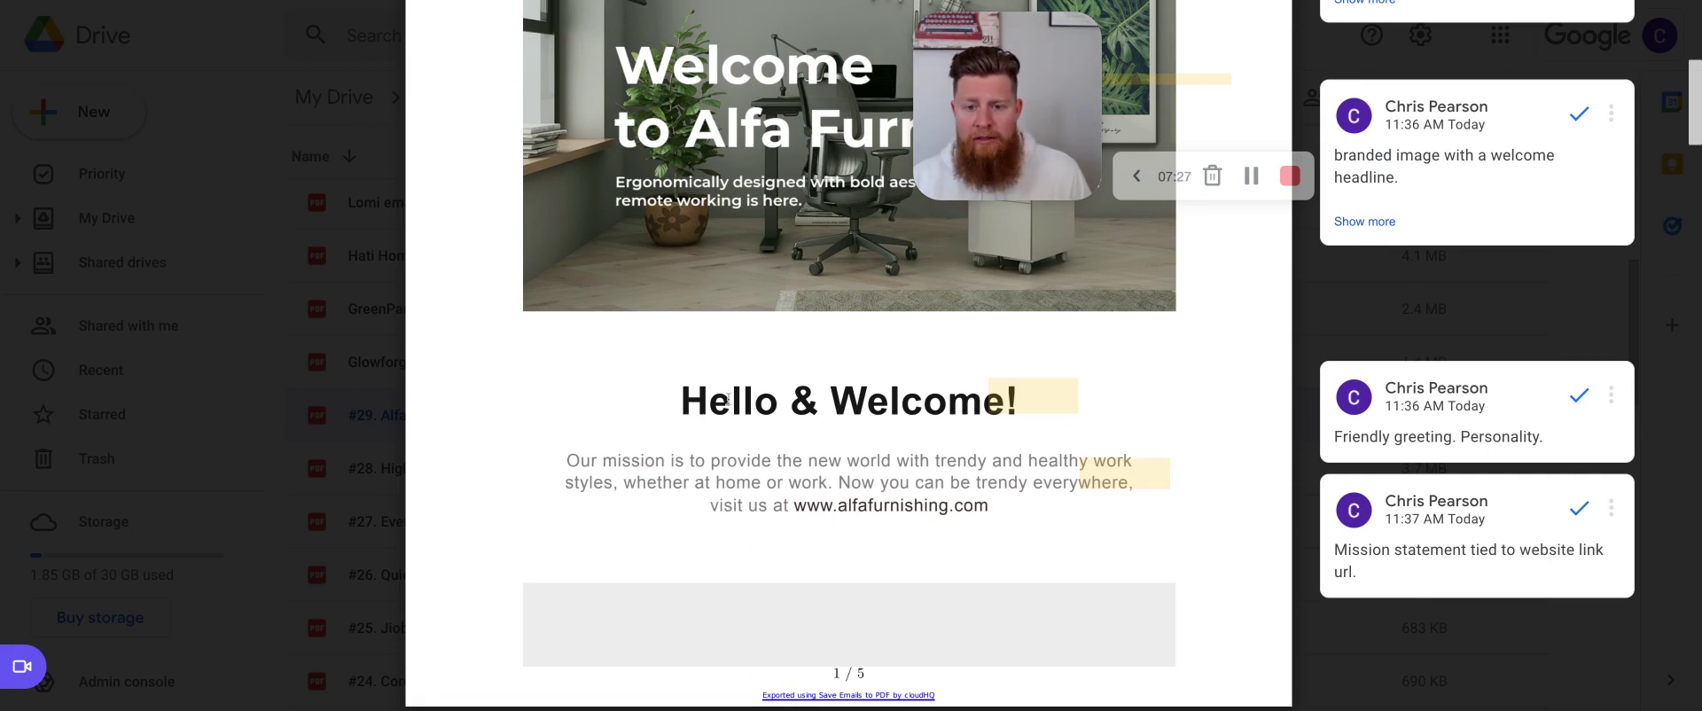
scroll(1095, 333, "up", 3)
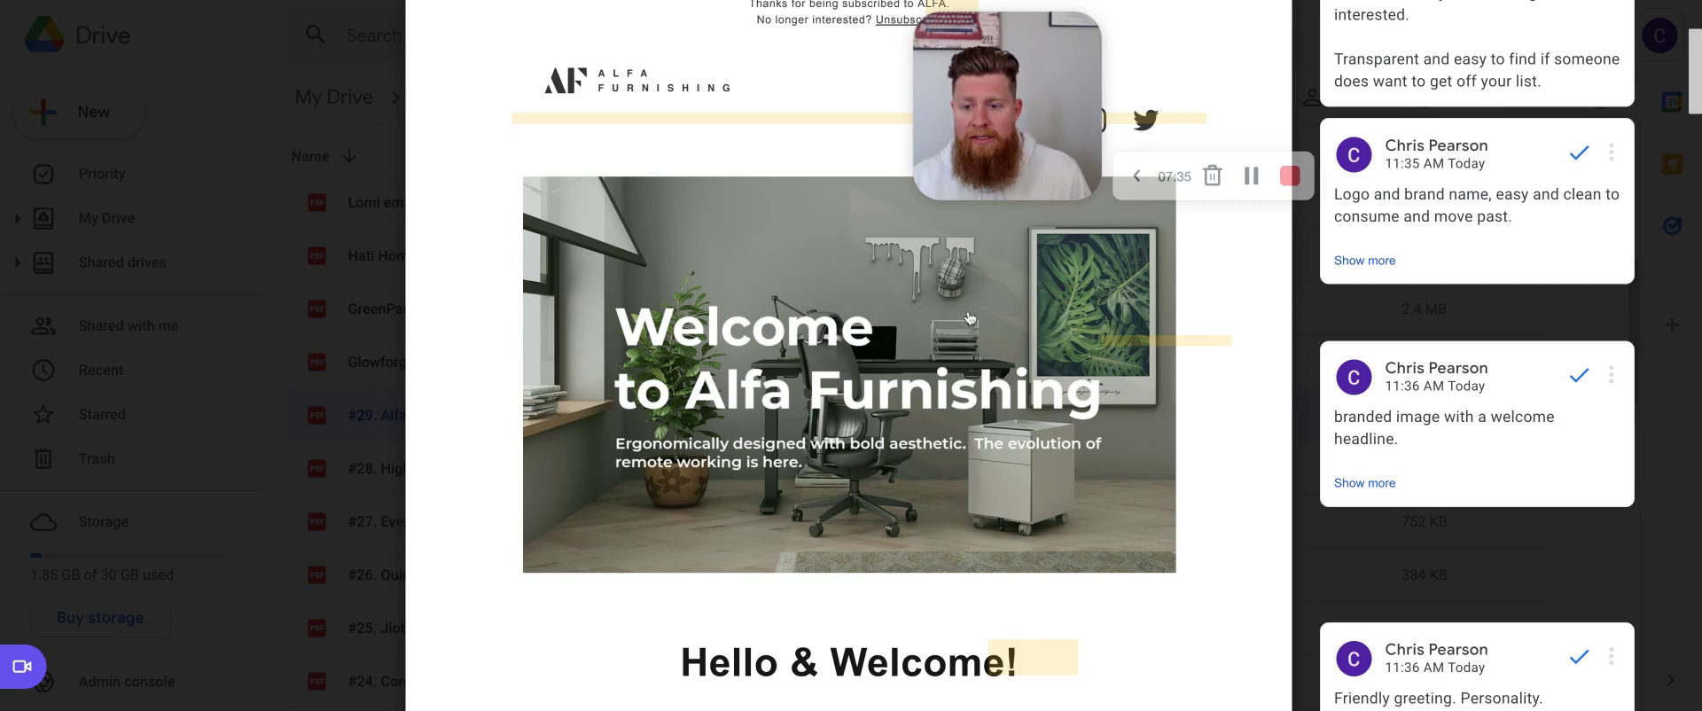
scroll(969, 317, "down", 1)
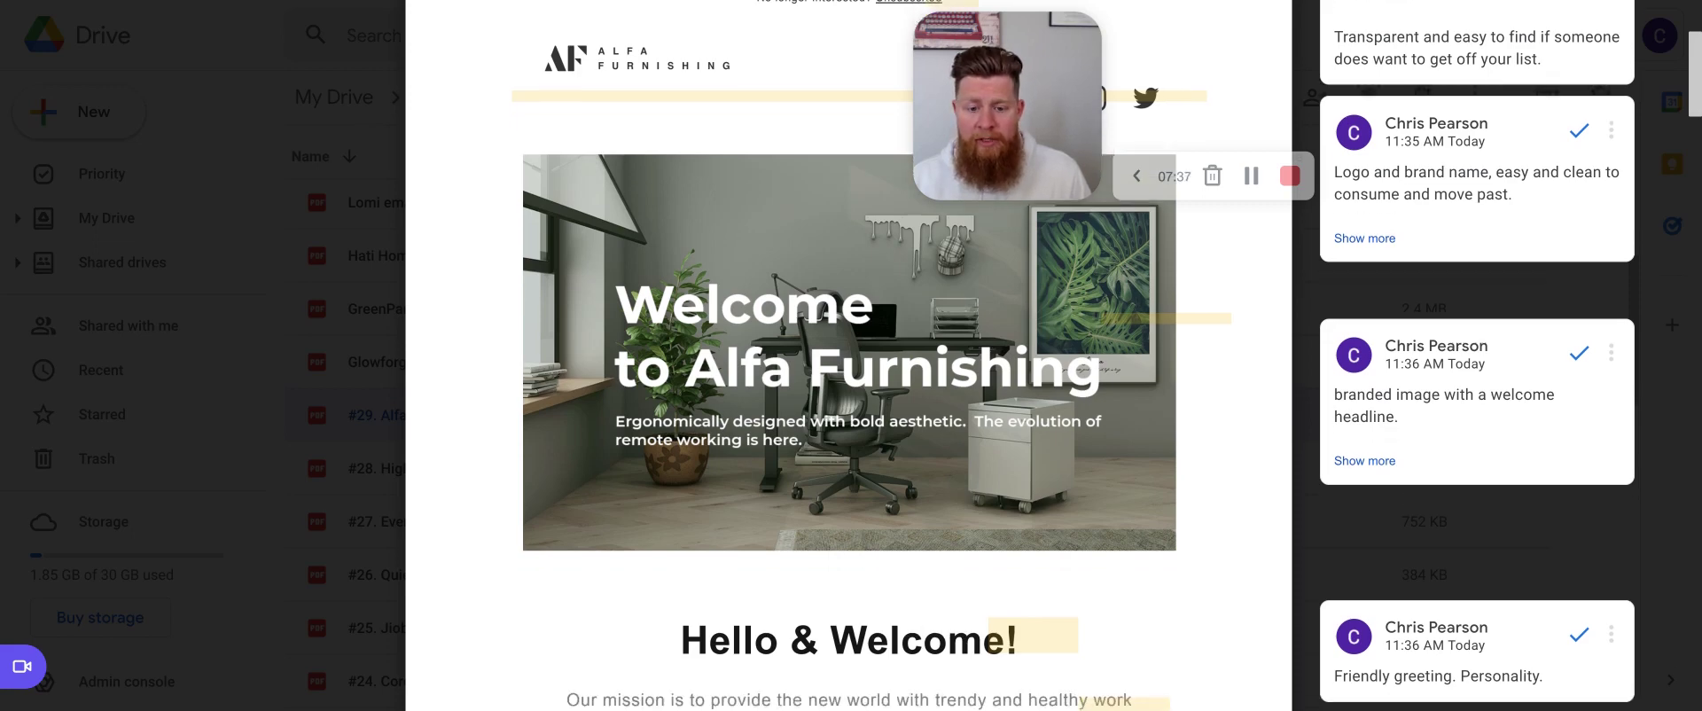
scroll(880, 320, "down", 1)
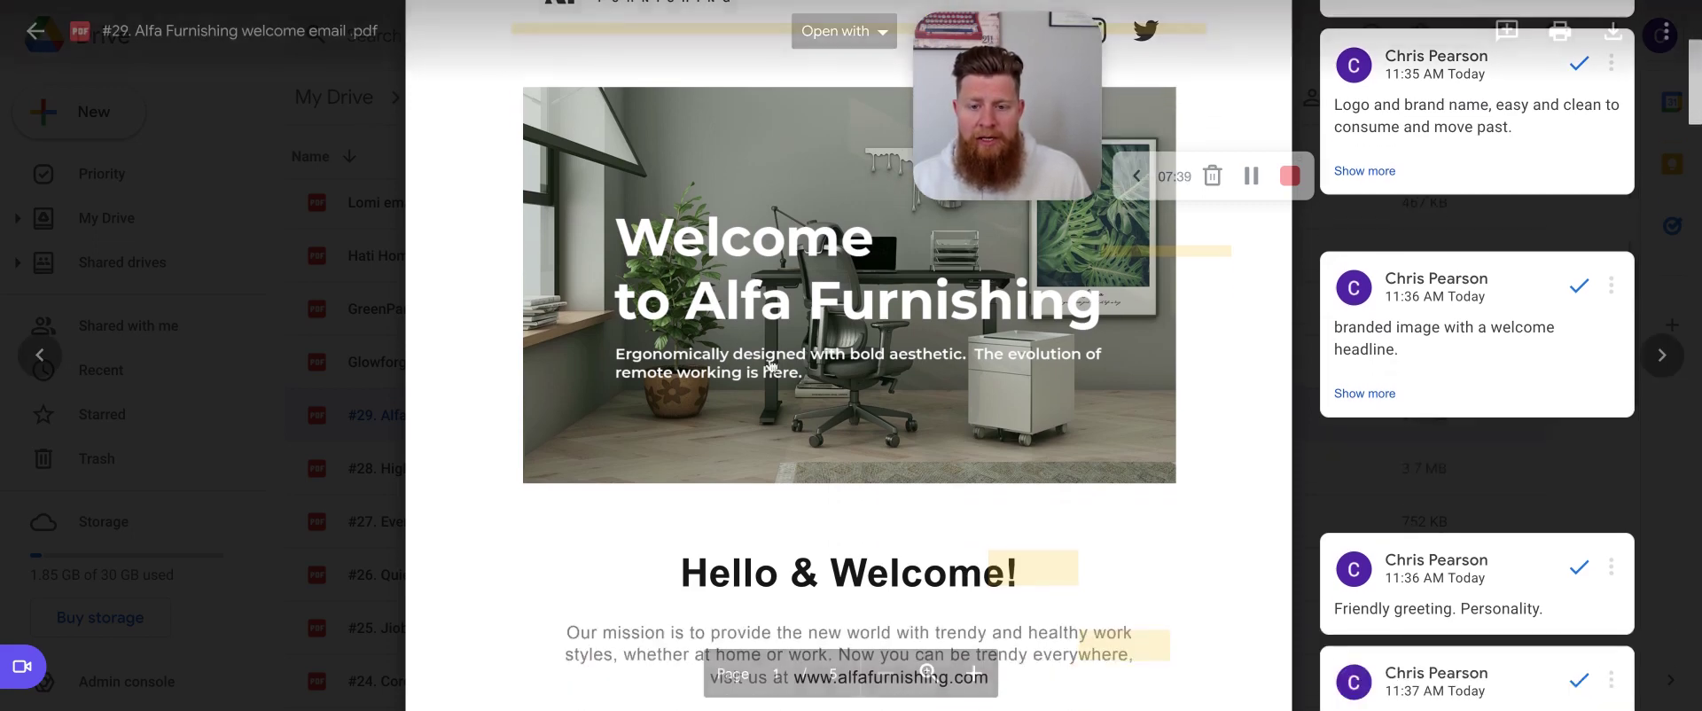
scroll(975, 279, "down", 5)
scroll(975, 279, "up", 2)
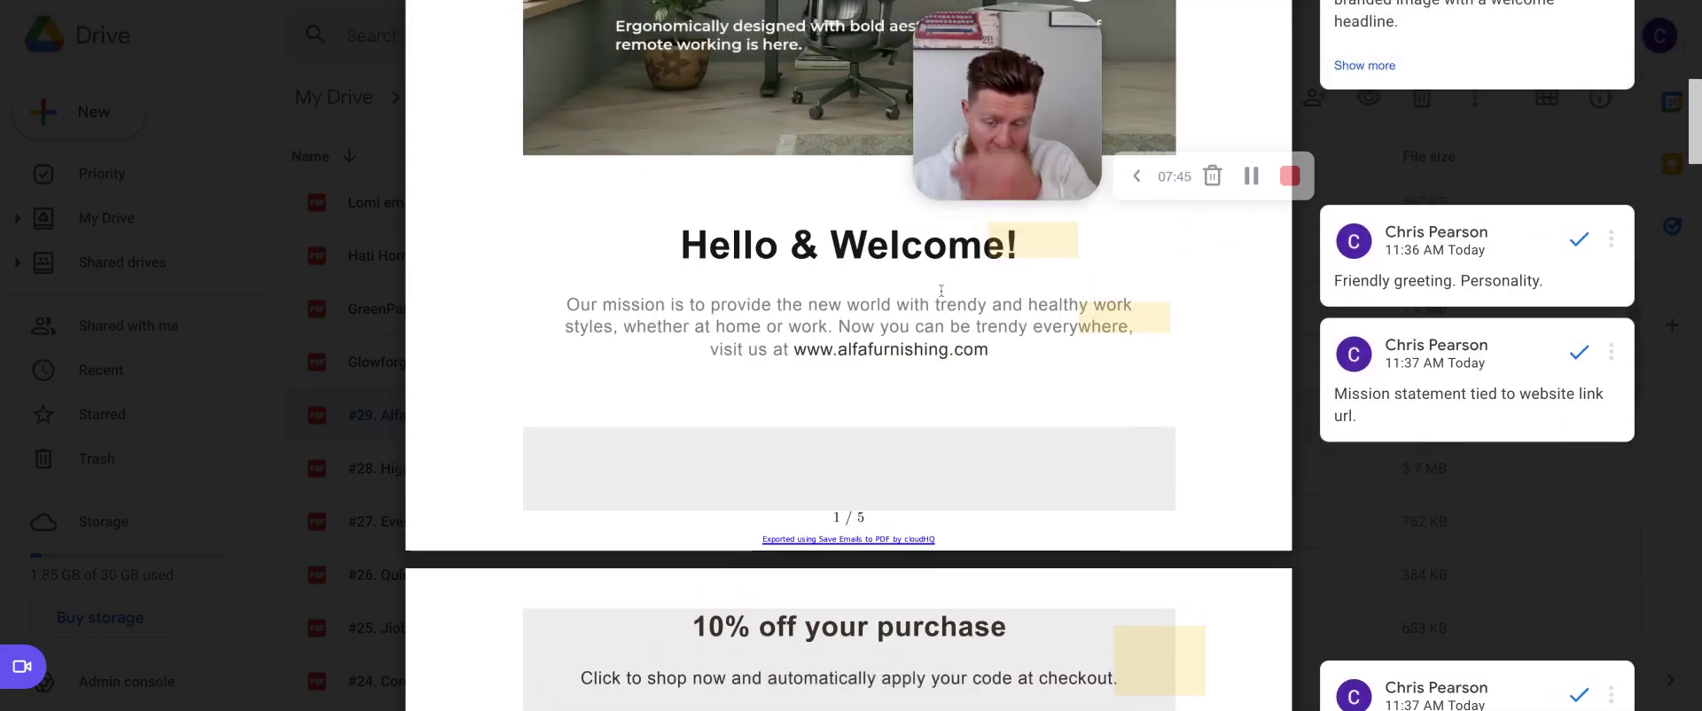
scroll(890, 250, "up", 2)
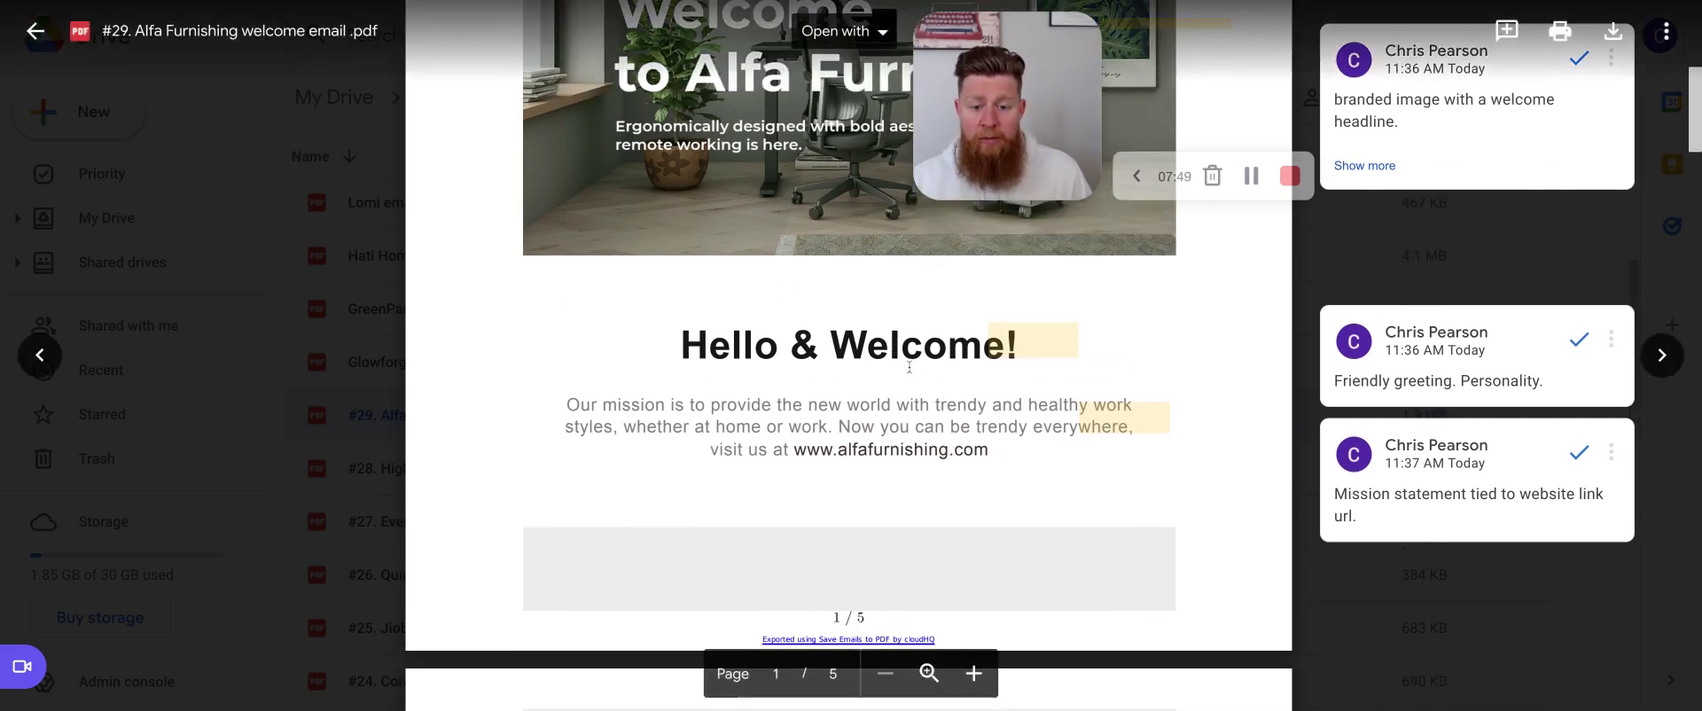
scroll(908, 367, "down", 1)
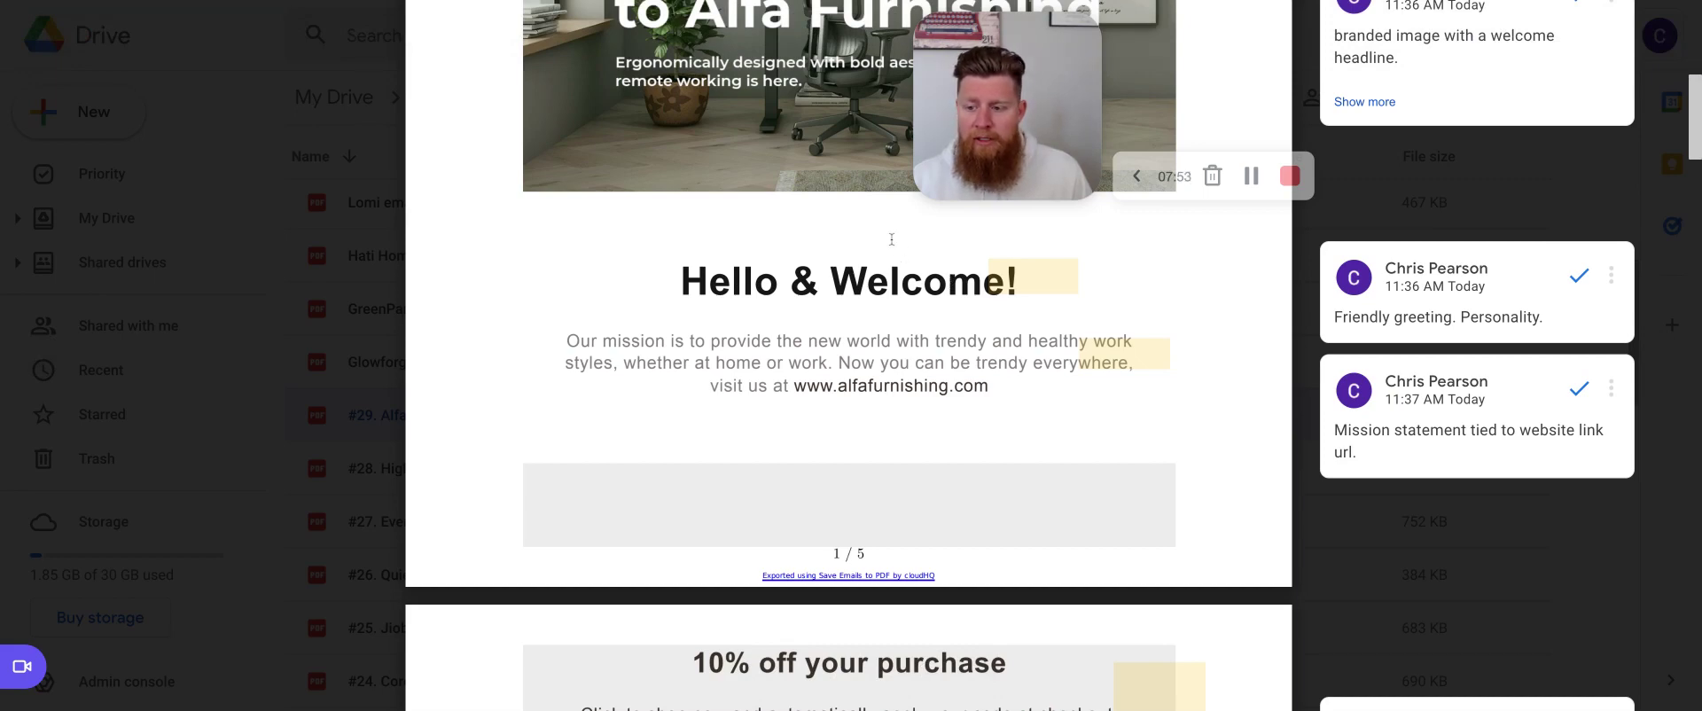
scroll(901, 236, "up", 1)
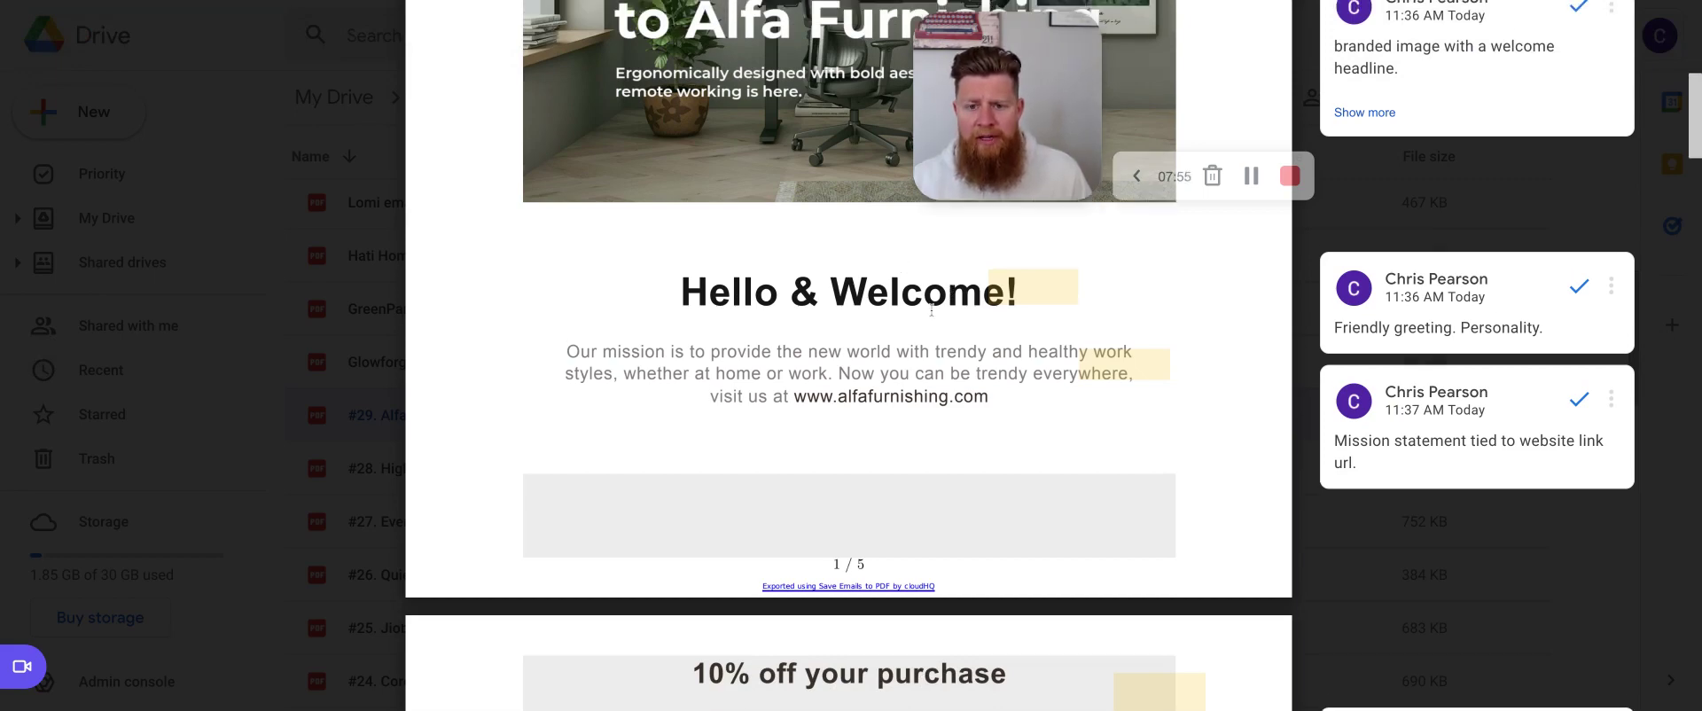
scroll(930, 308, "up", 1)
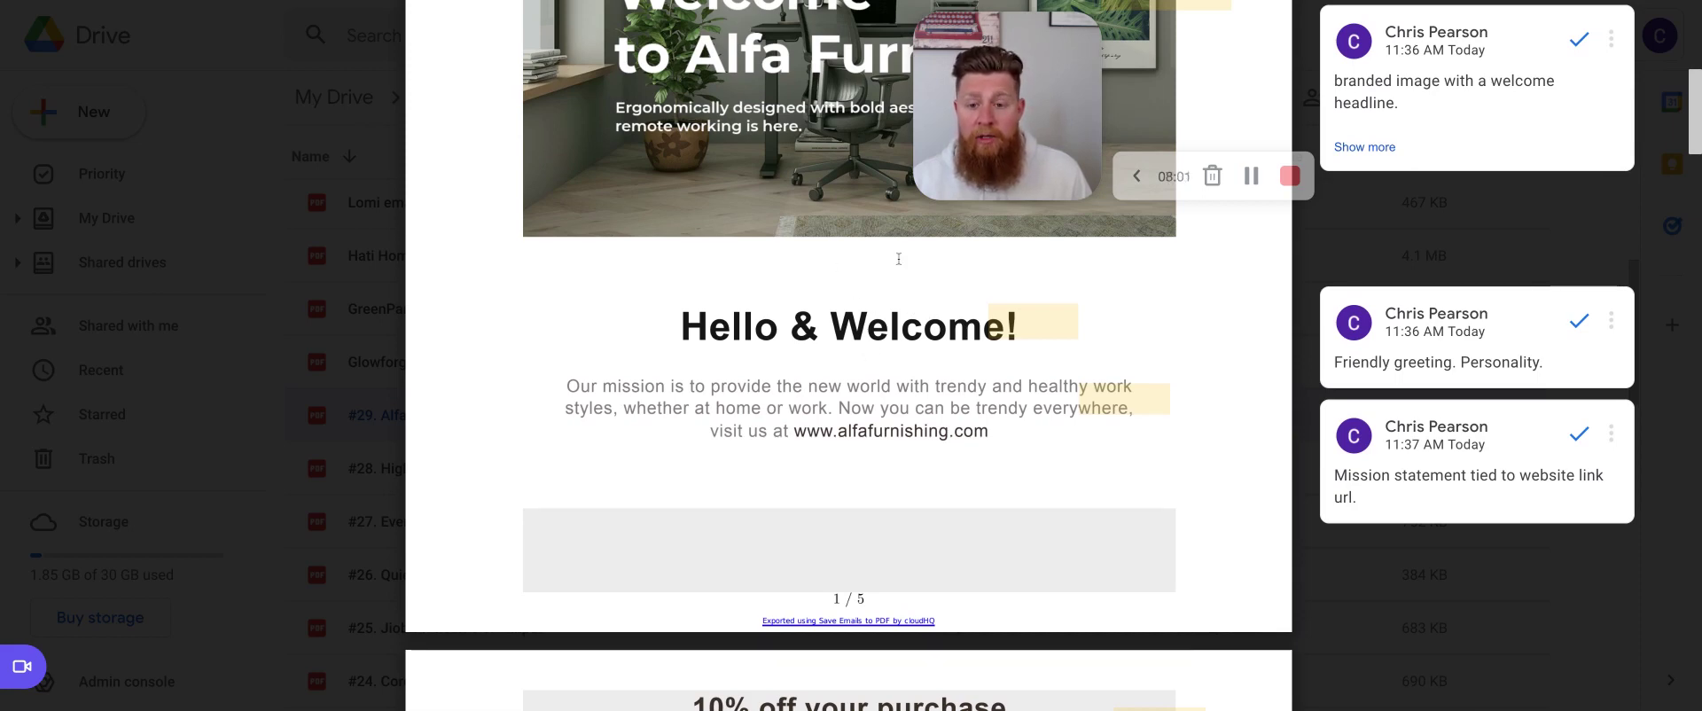
Step: Look ahead to the "10% off your purchase" section and reread the mission statement and website link against the hero banner
scroll(852, 285, "down", 3)
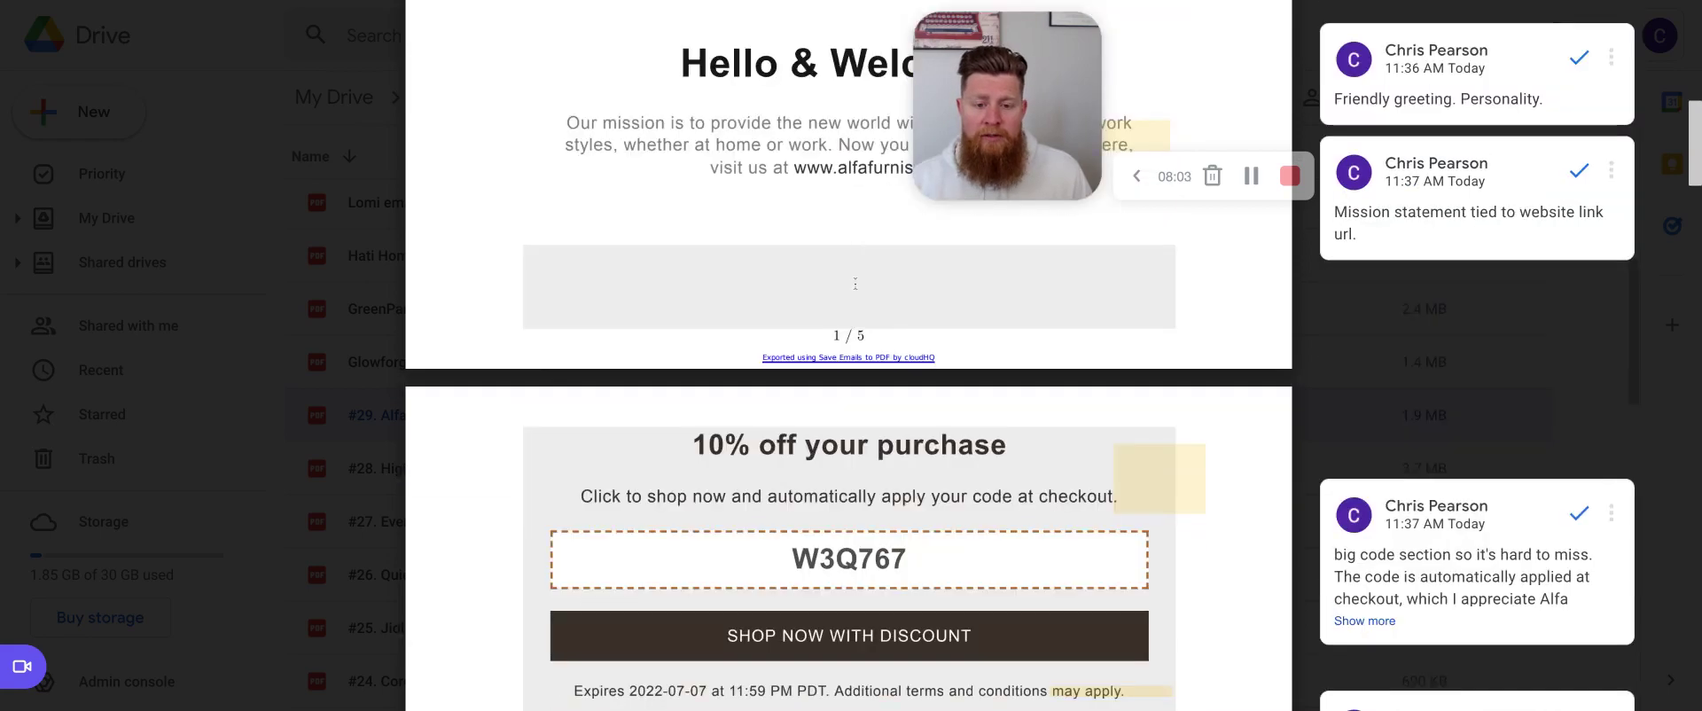
scroll(886, 372, "up", 5)
scroll(905, 427, "down", 1)
scroll(905, 427, "down", 2)
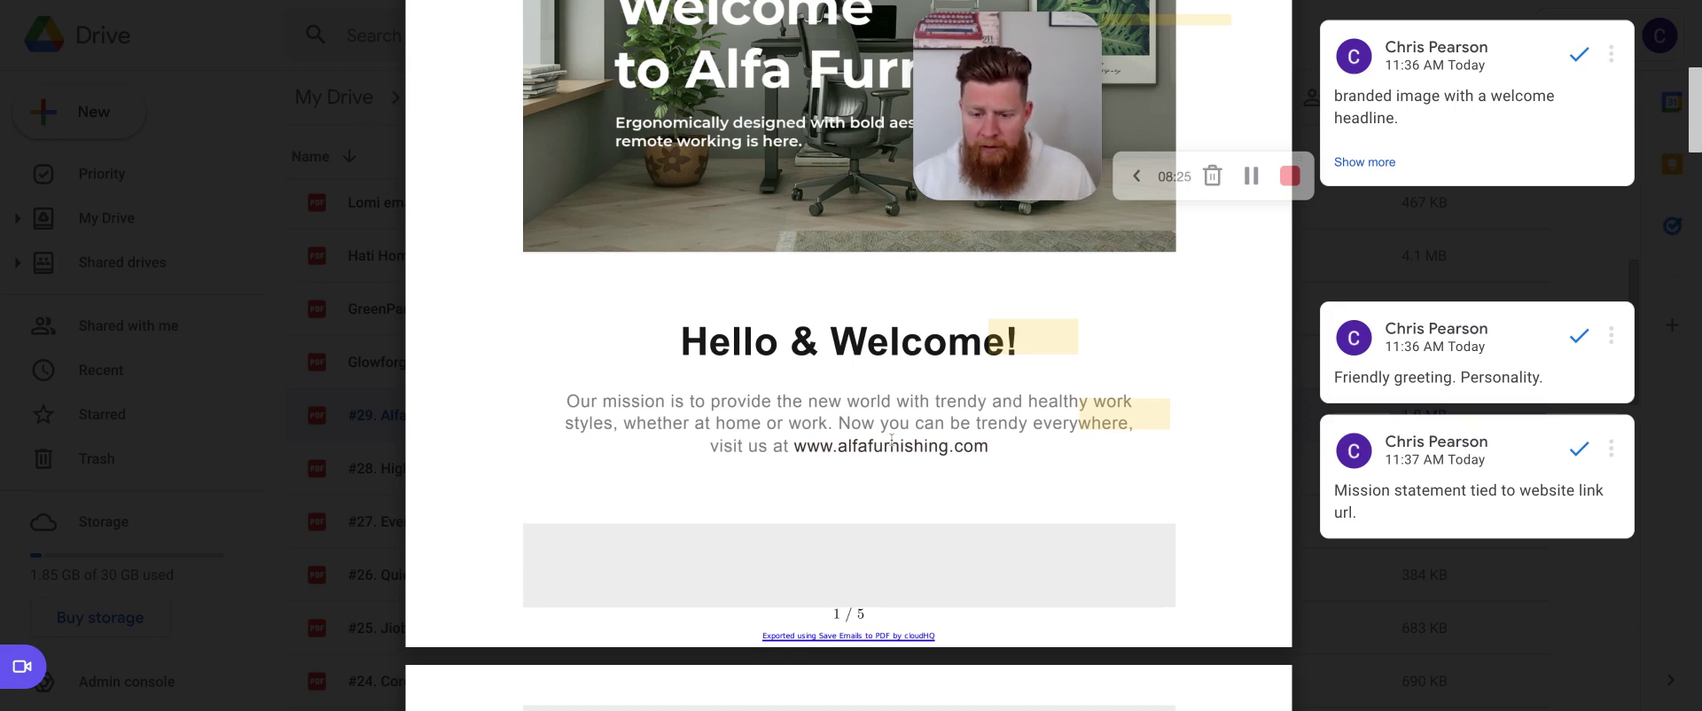
scroll(978, 439, "up", 1)
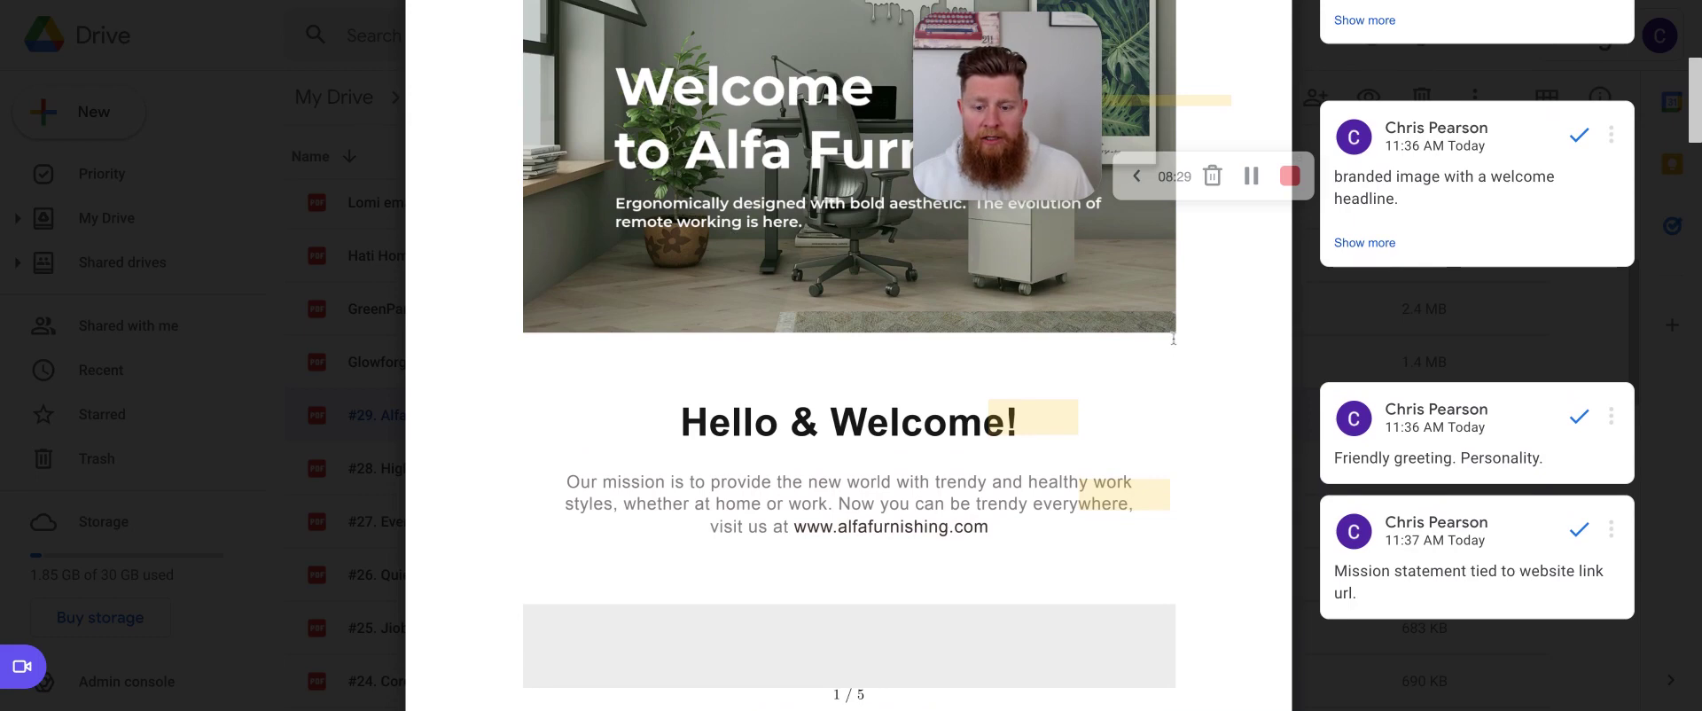
scroll(1172, 338, "down", 2)
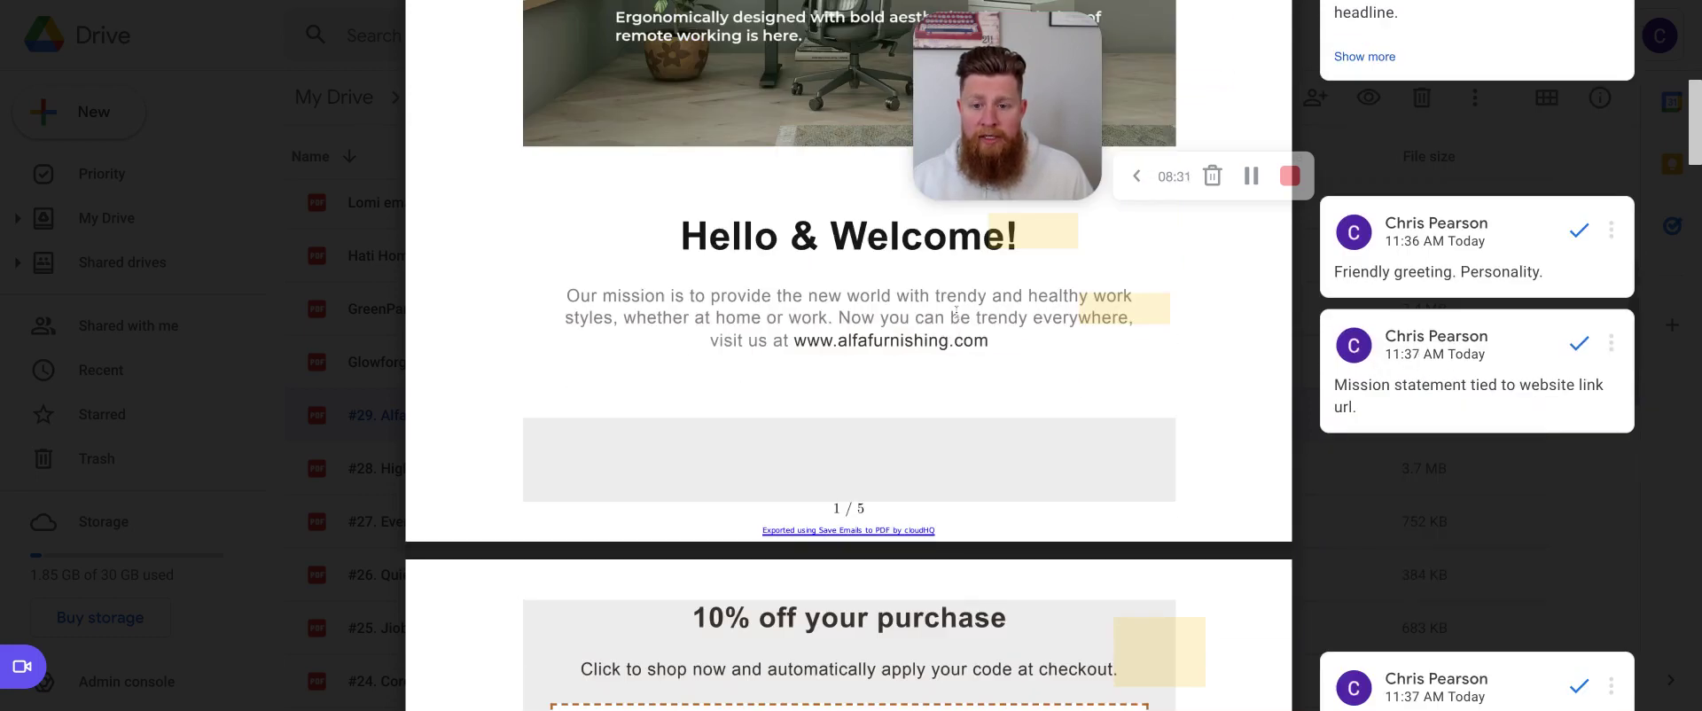
scroll(955, 310, "up", 3)
scroll(955, 312, "down", 1)
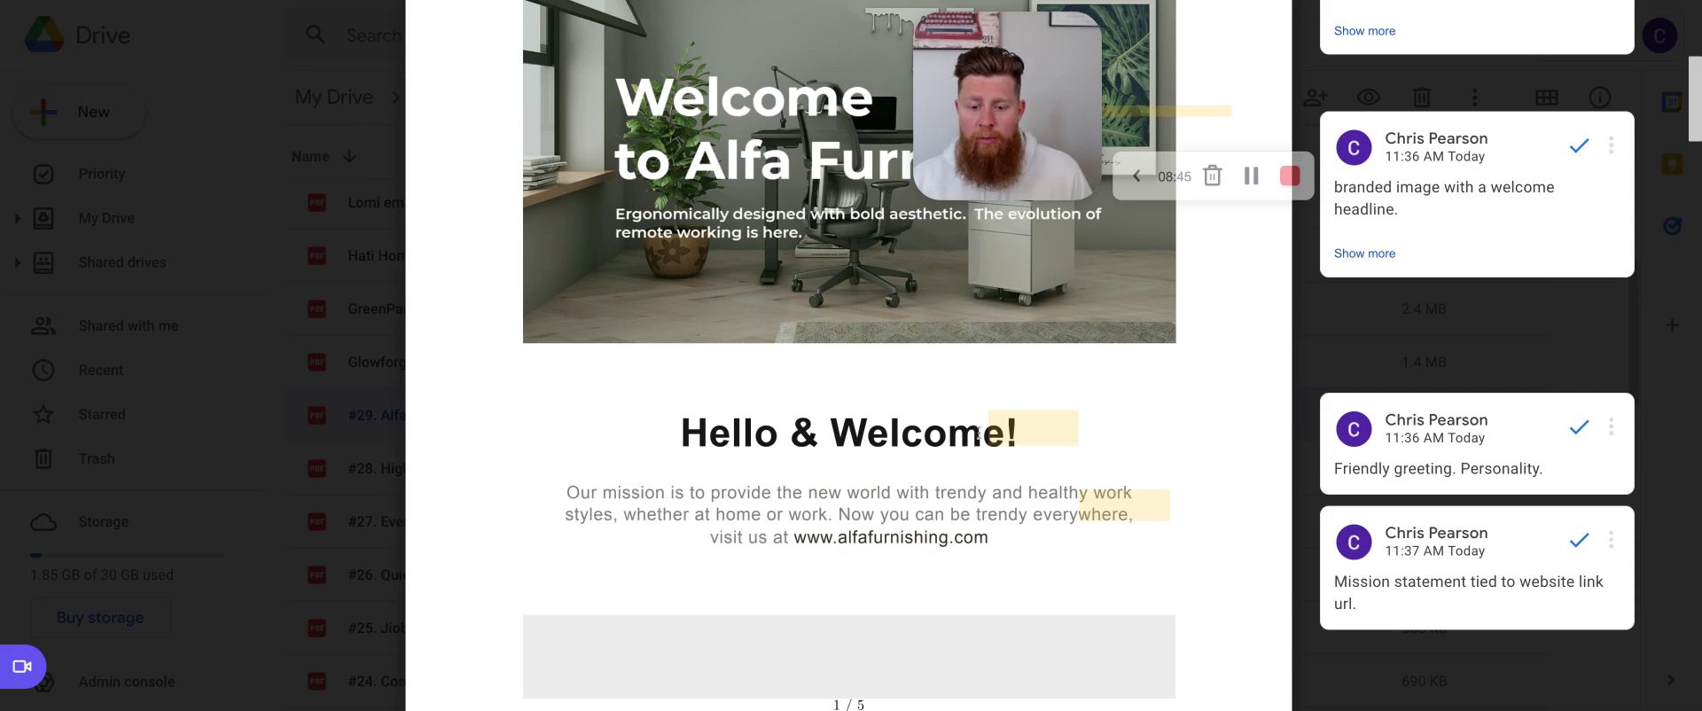
scroll(946, 492, "down", 1)
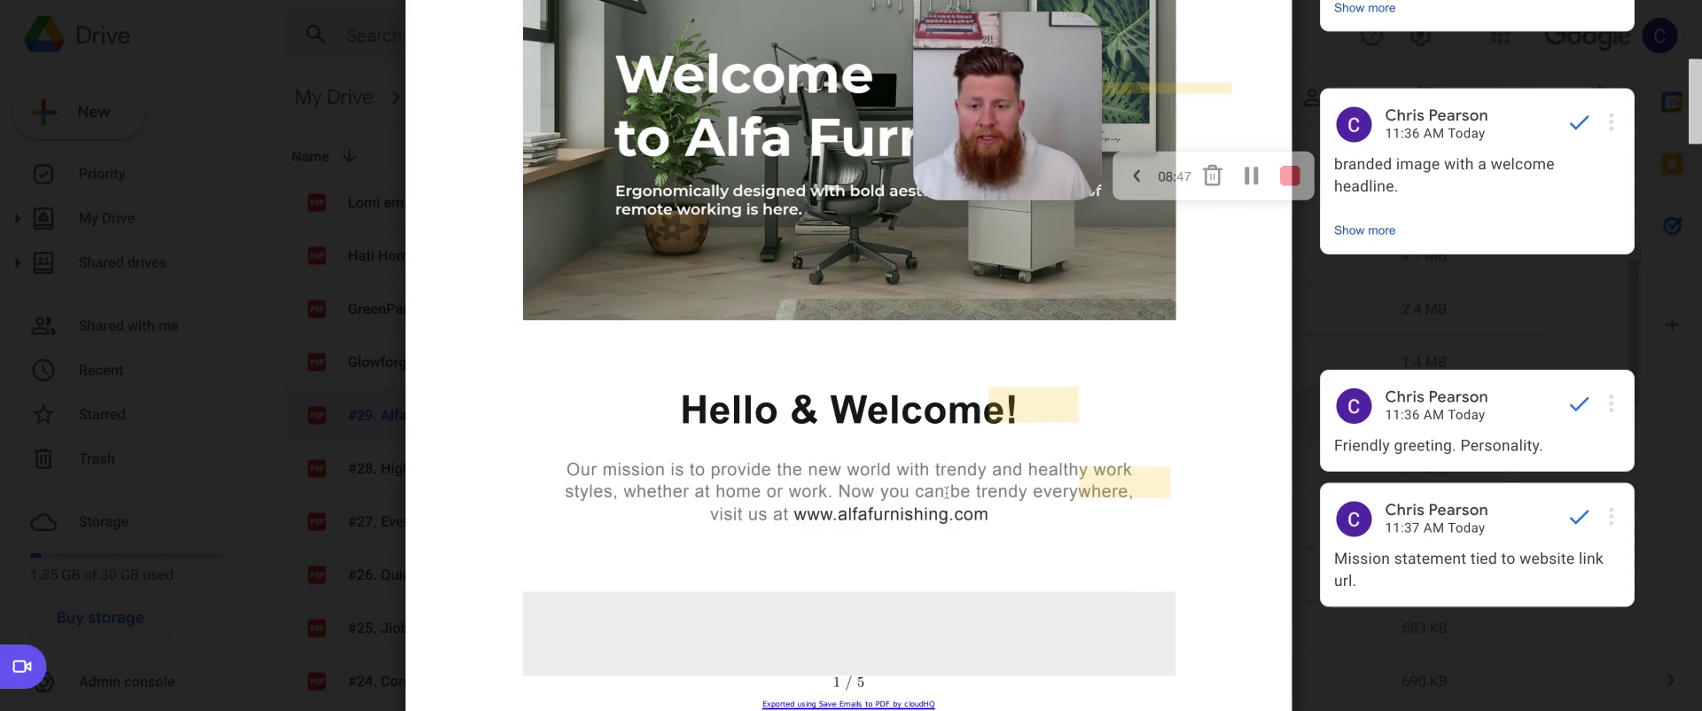
Step: Compare the hero banner's headline and subheading with the "Hello & Welcome!" greeting and mission statement beneath it
scroll(946, 492, "up", 2)
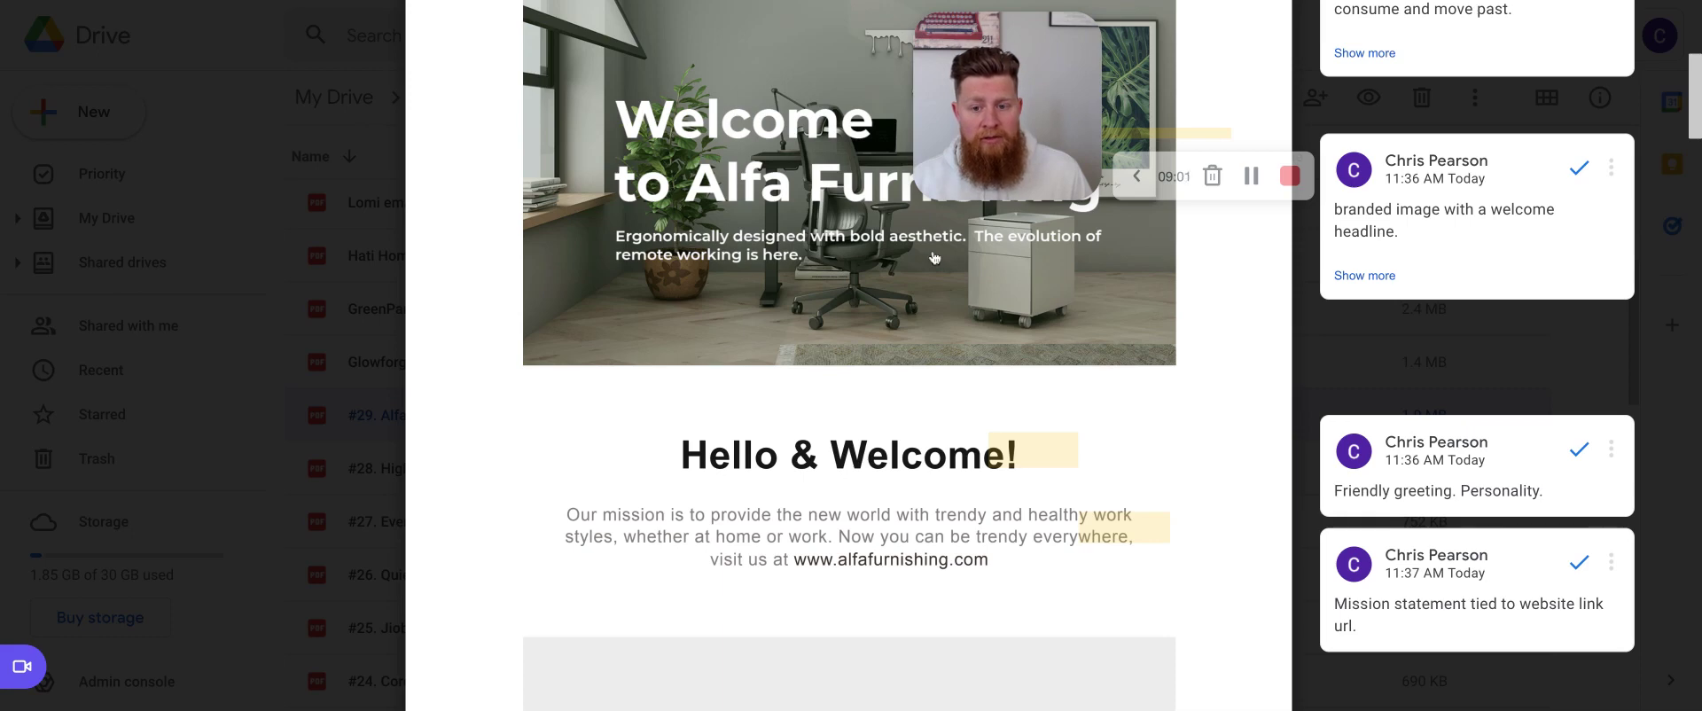
scroll(935, 258, "down", 1)
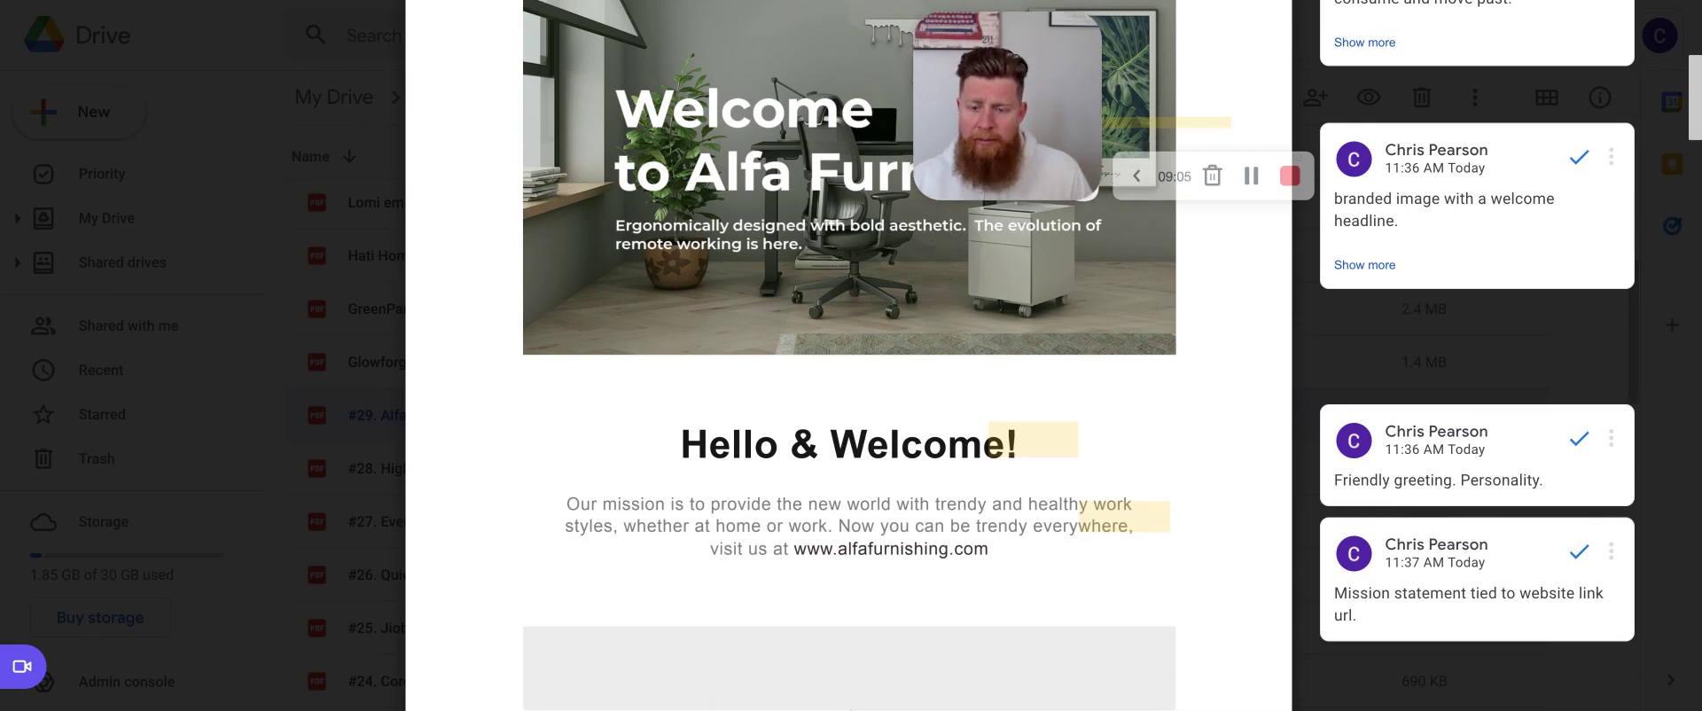
scroll(923, 443, "down", 3)
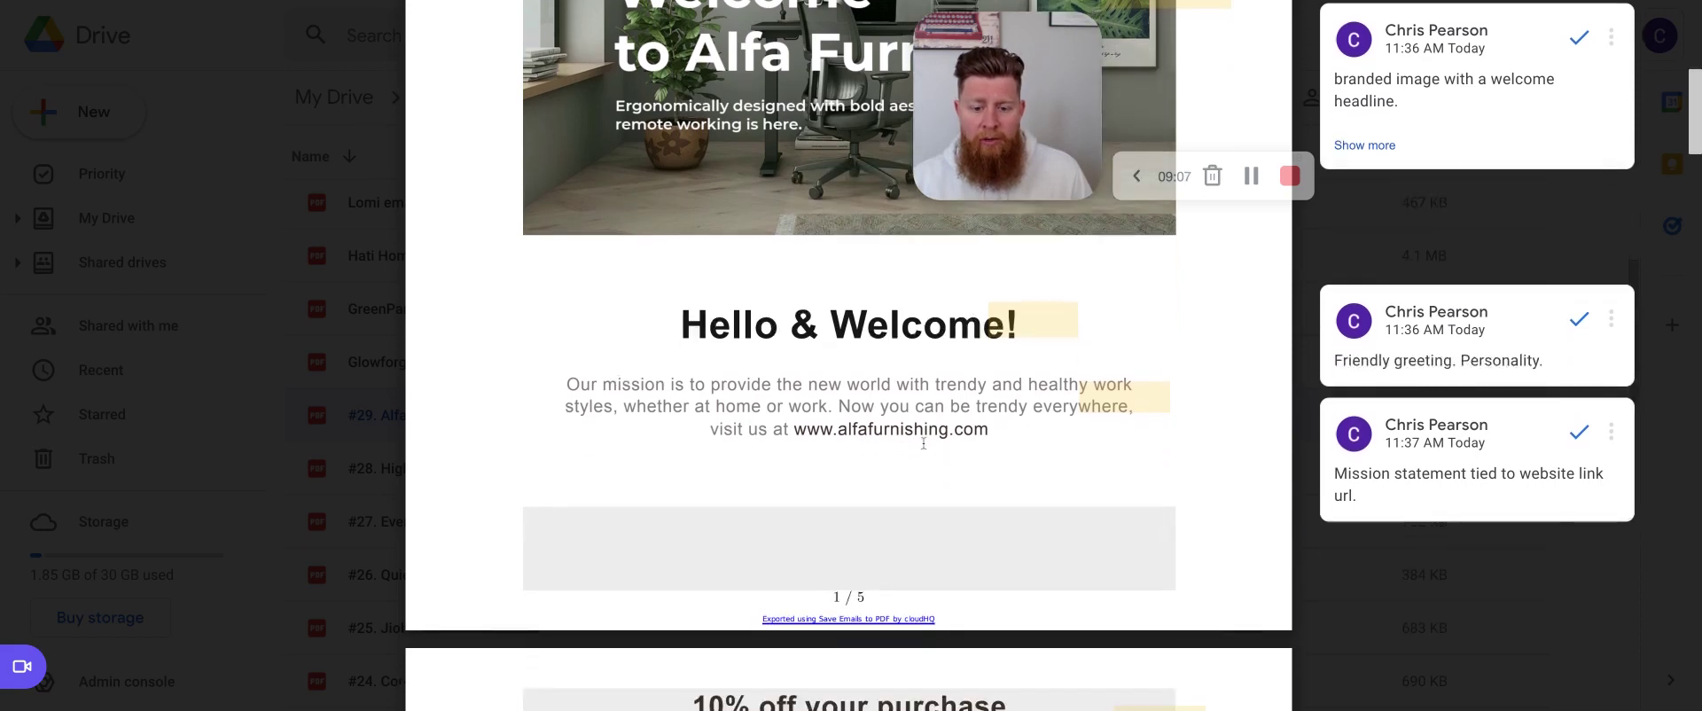
scroll(1040, 409, "down", 1)
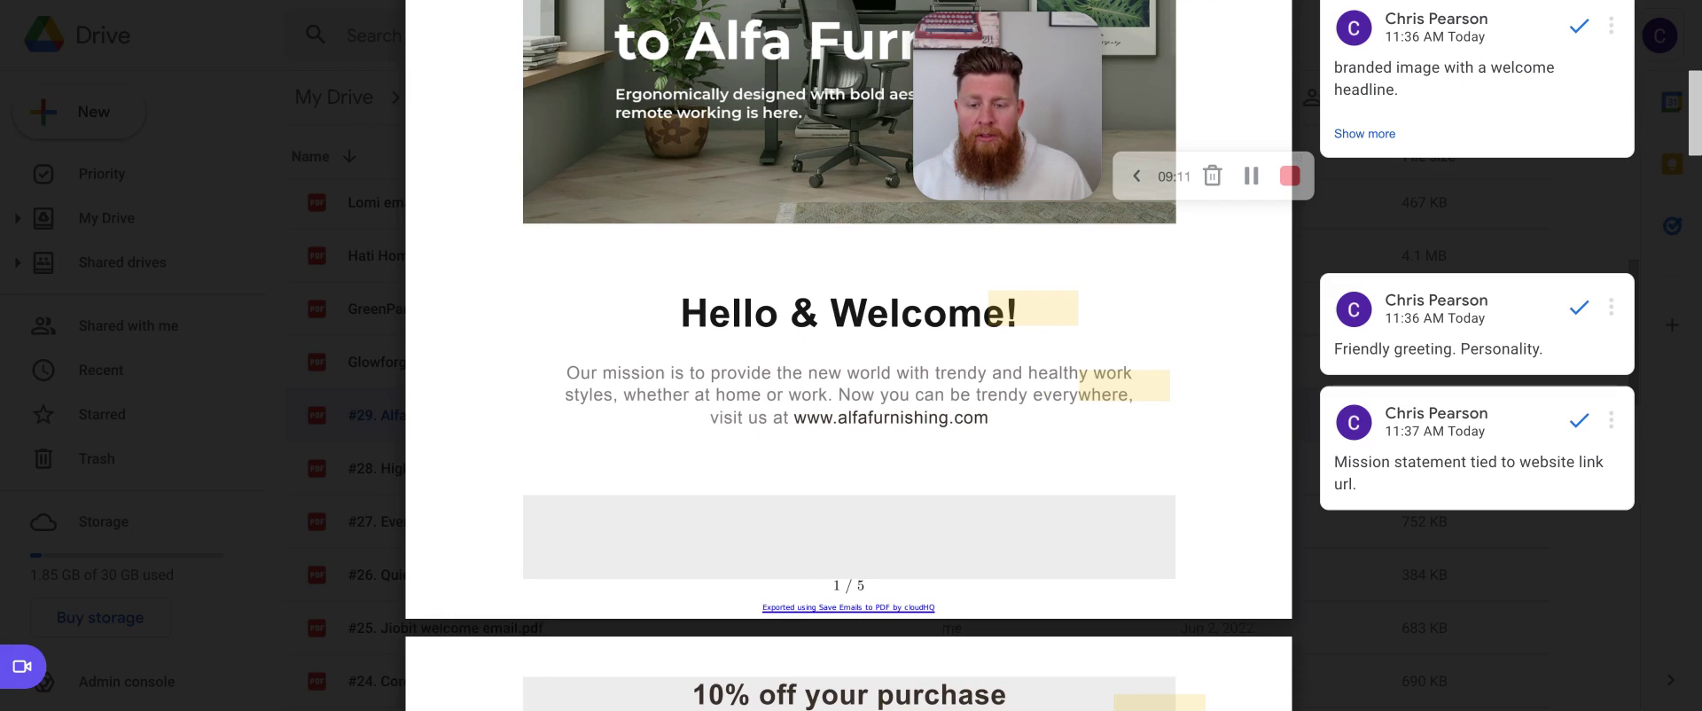
scroll(849, 354, "up", 1)
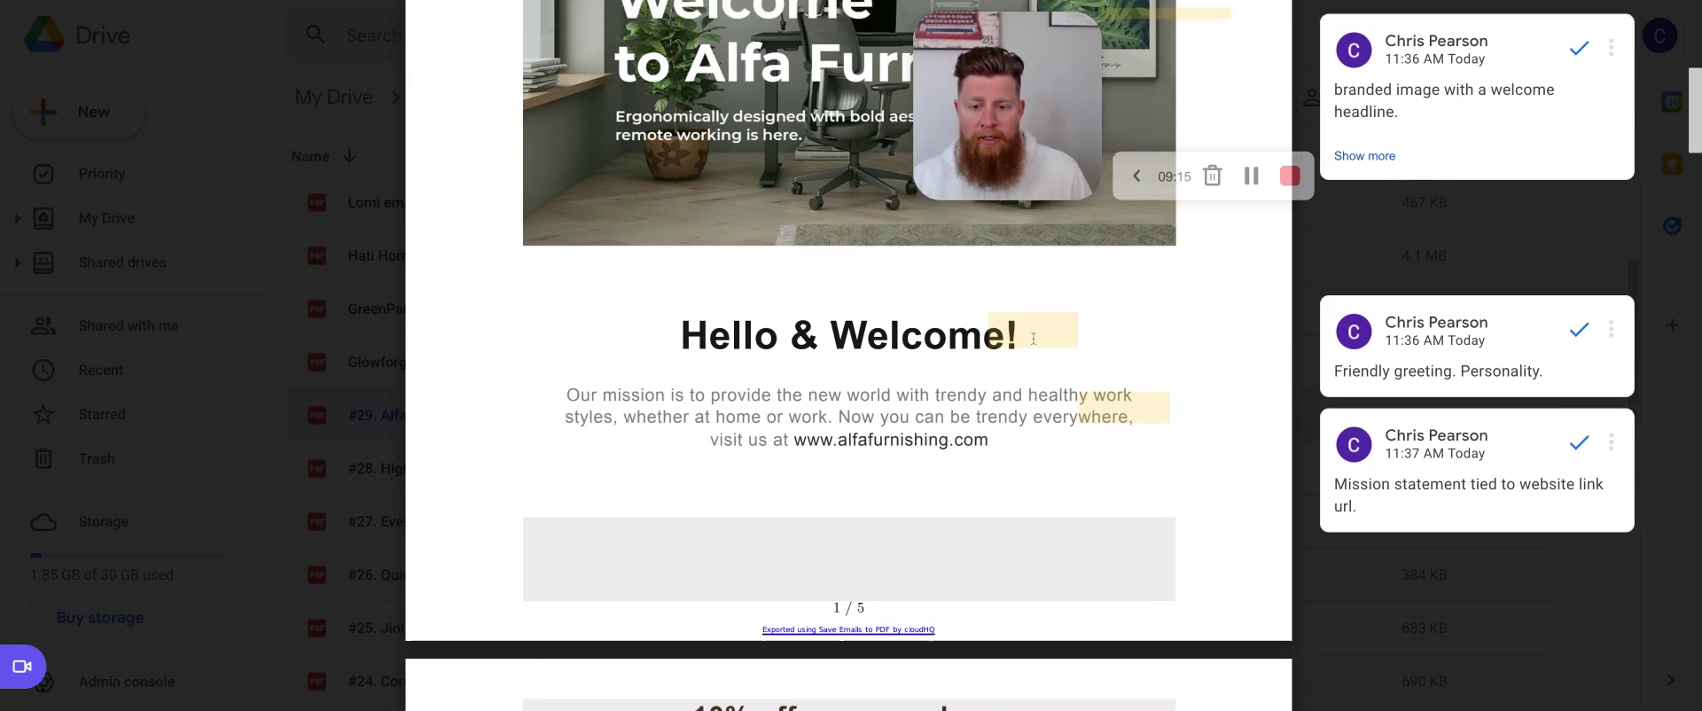
scroll(1066, 373, "up", 7)
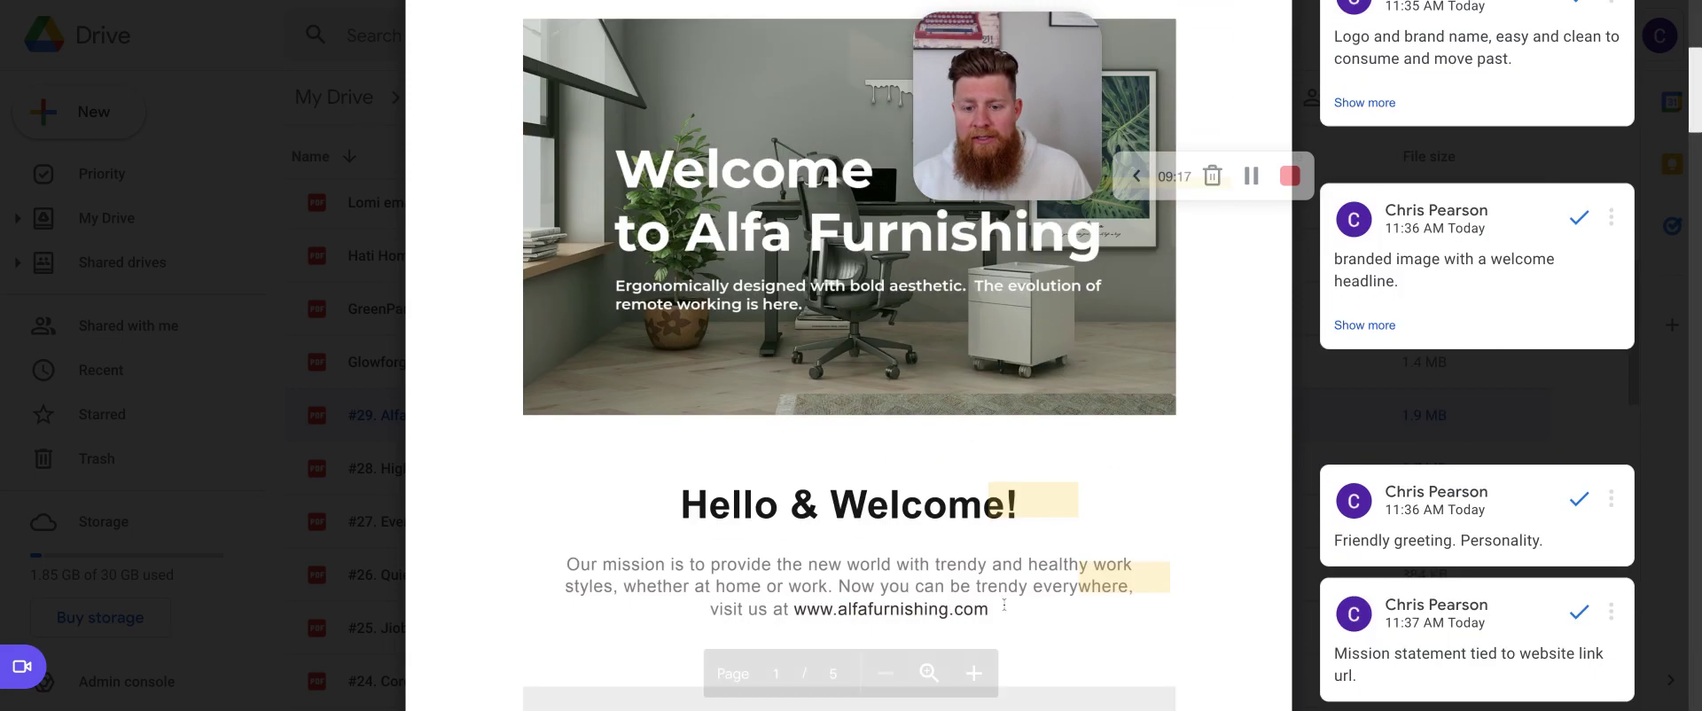
scroll(1014, 373, "down", 1)
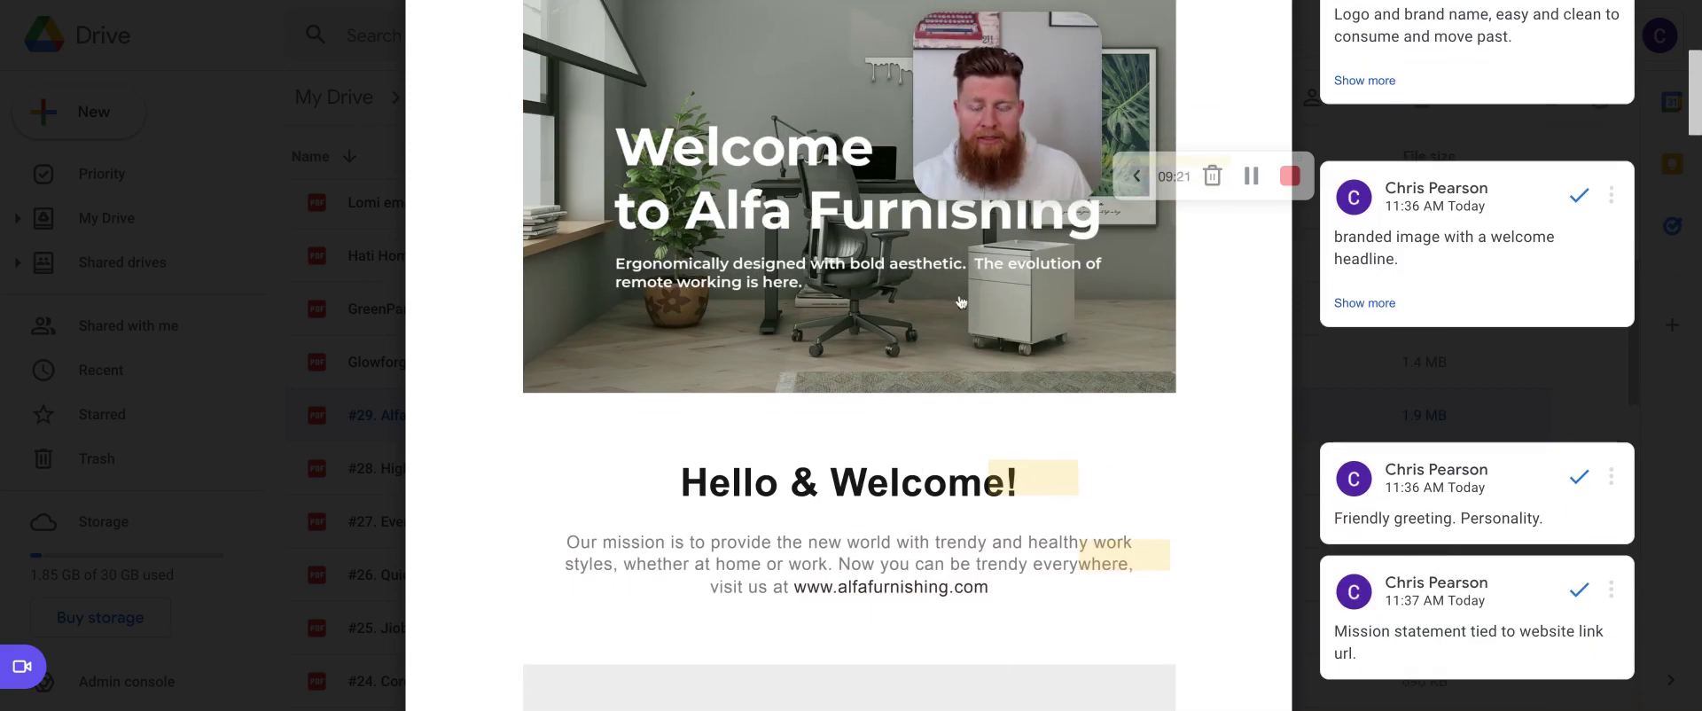
scroll(961, 302, "down", 1)
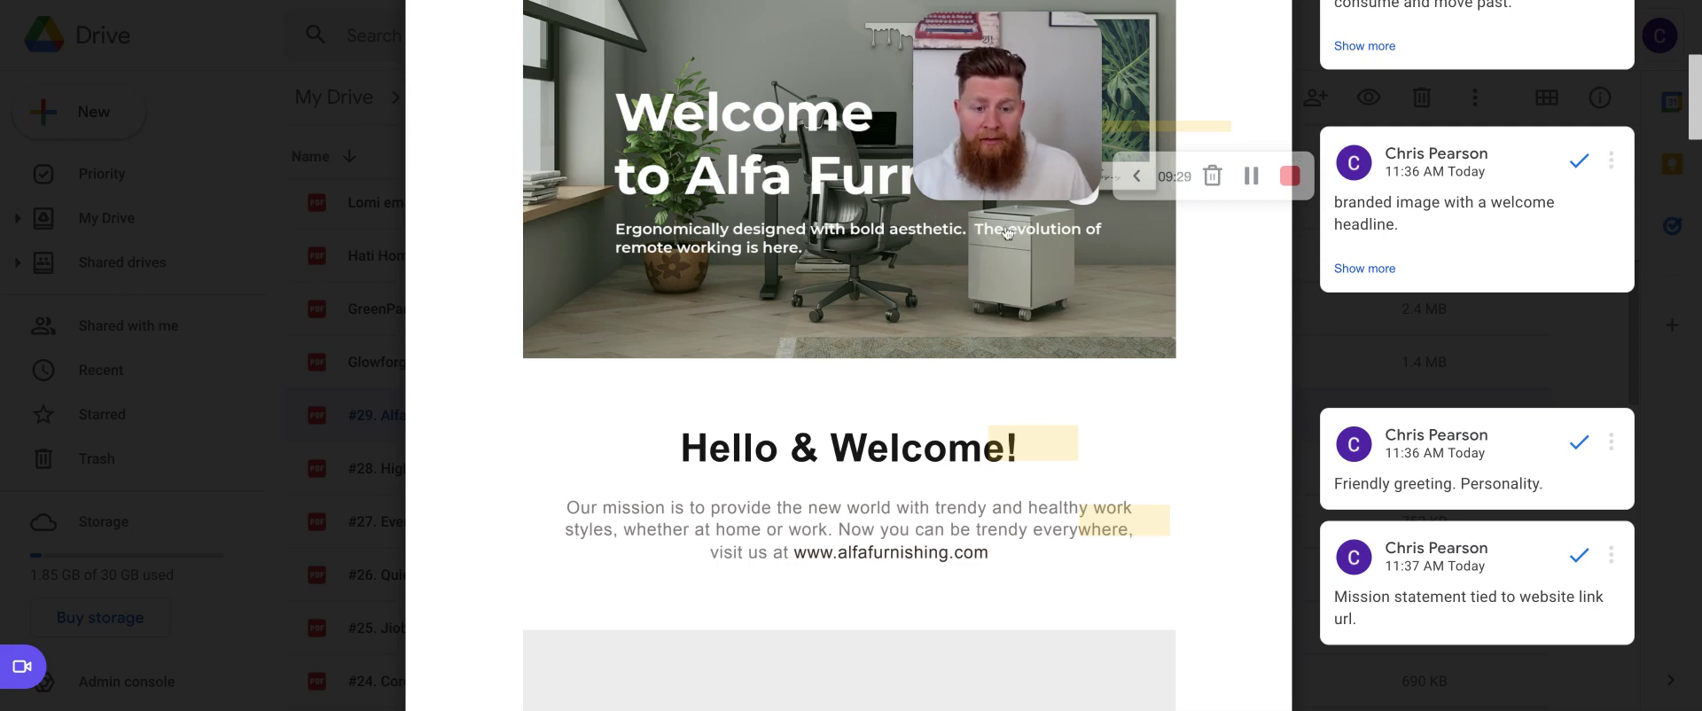
scroll(986, 342, "down", 4)
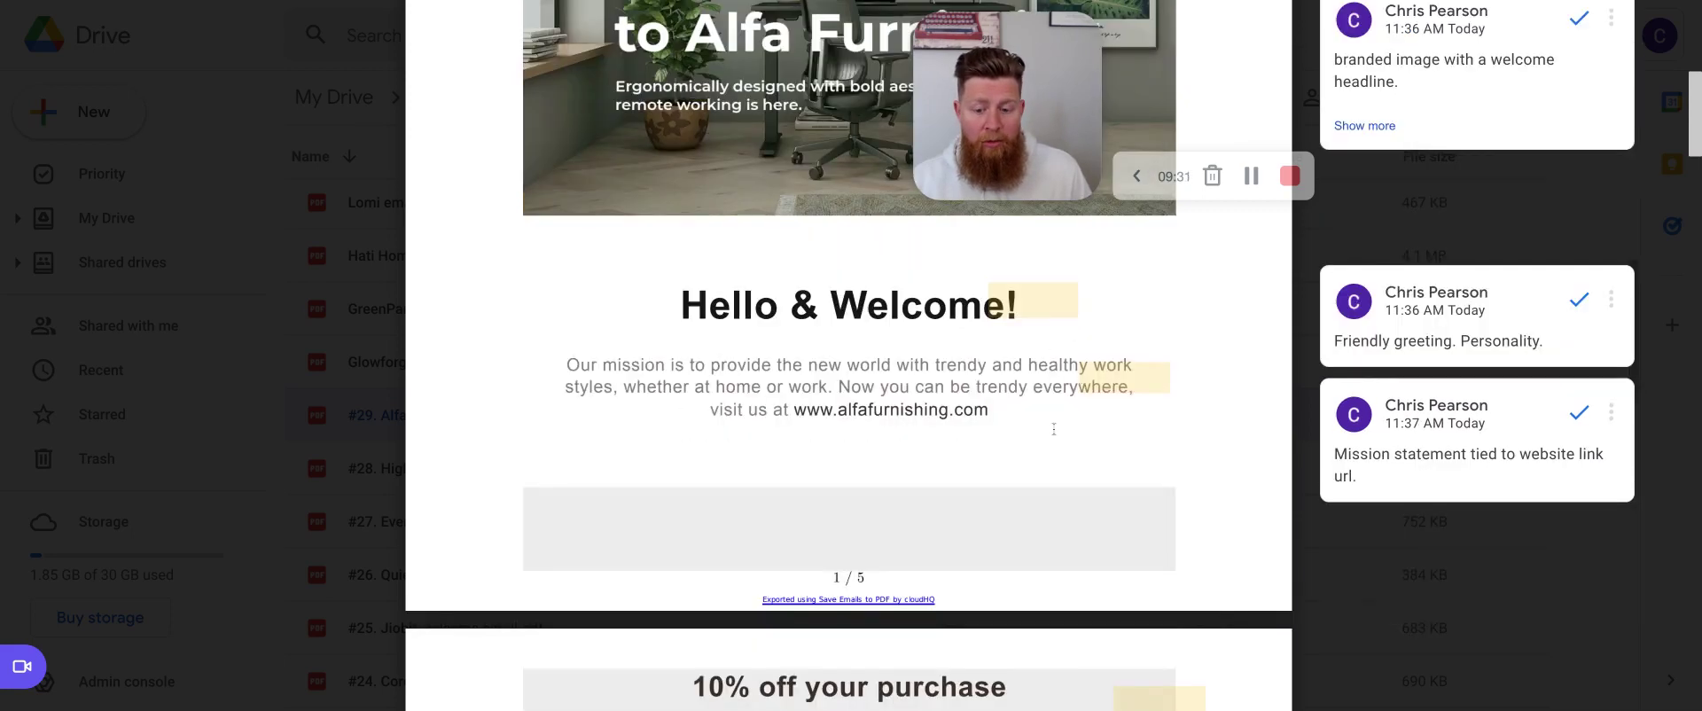
scroll(1028, 413, "up", 4)
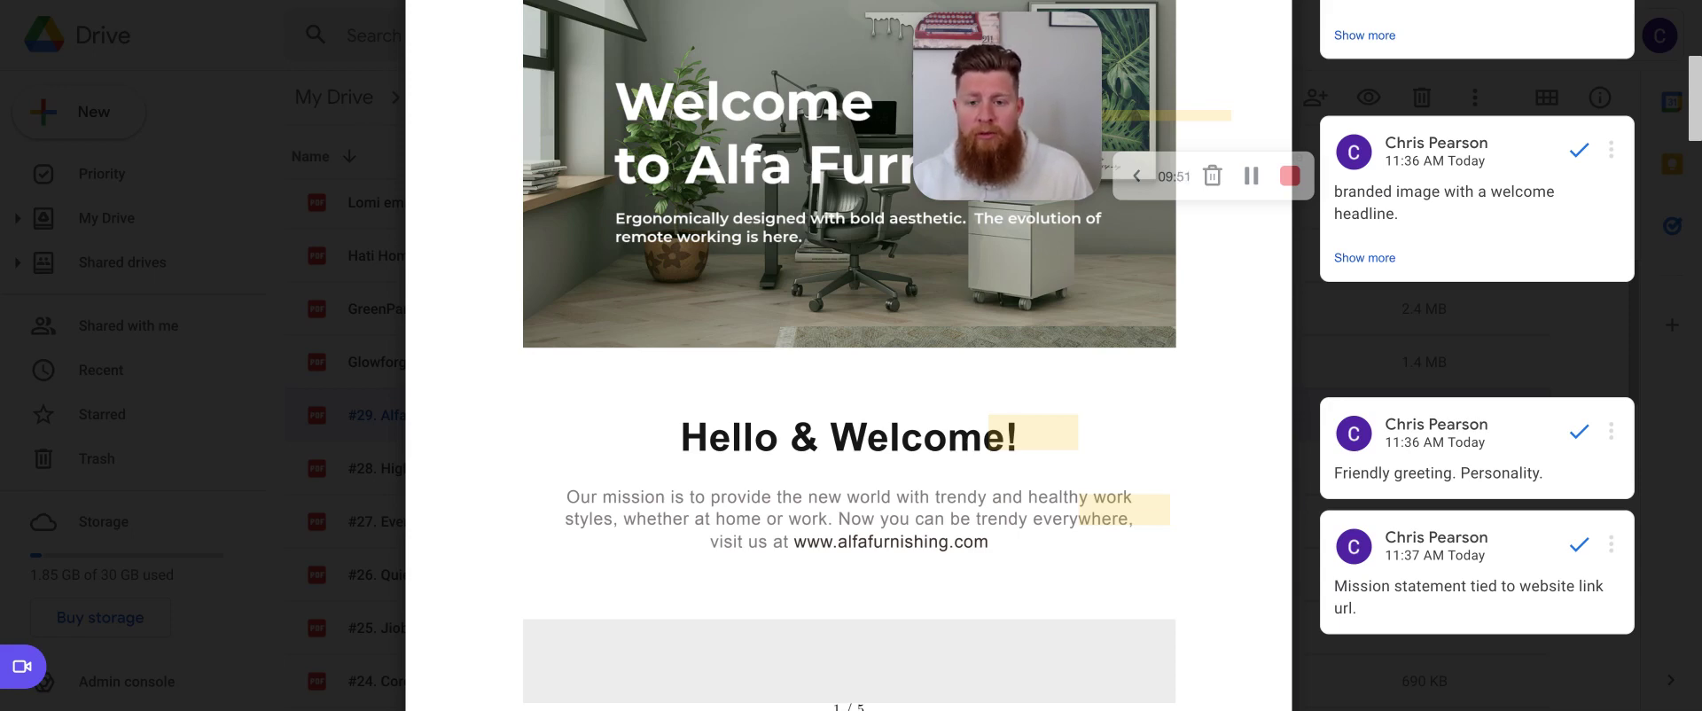
scroll(1022, 453, "down", 1)
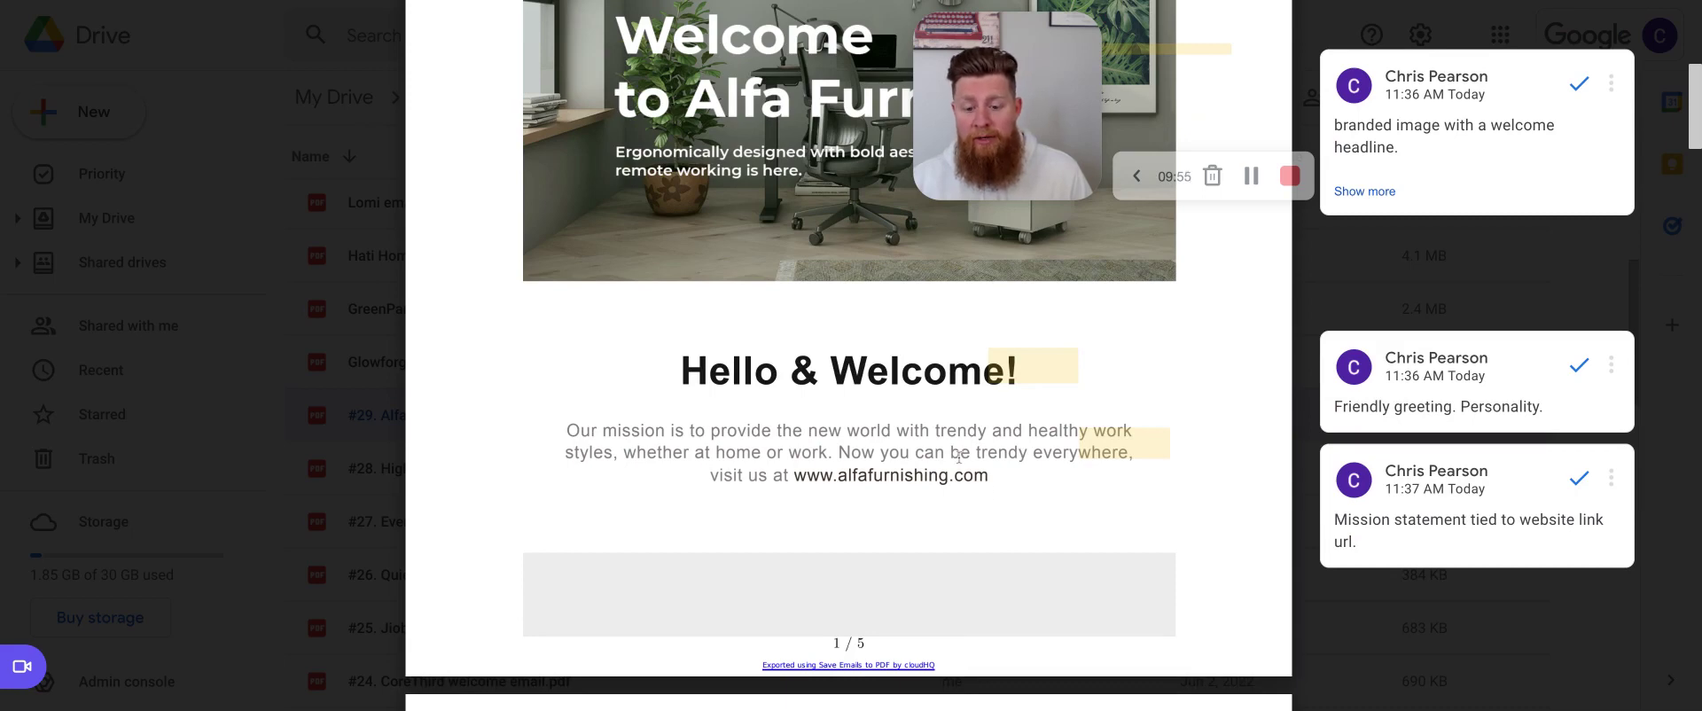
Step: Review the "10% off your purchase" section: code box, "Shop now with discount" button and expiration terms, along with their comments
scroll(958, 456, "down", 5)
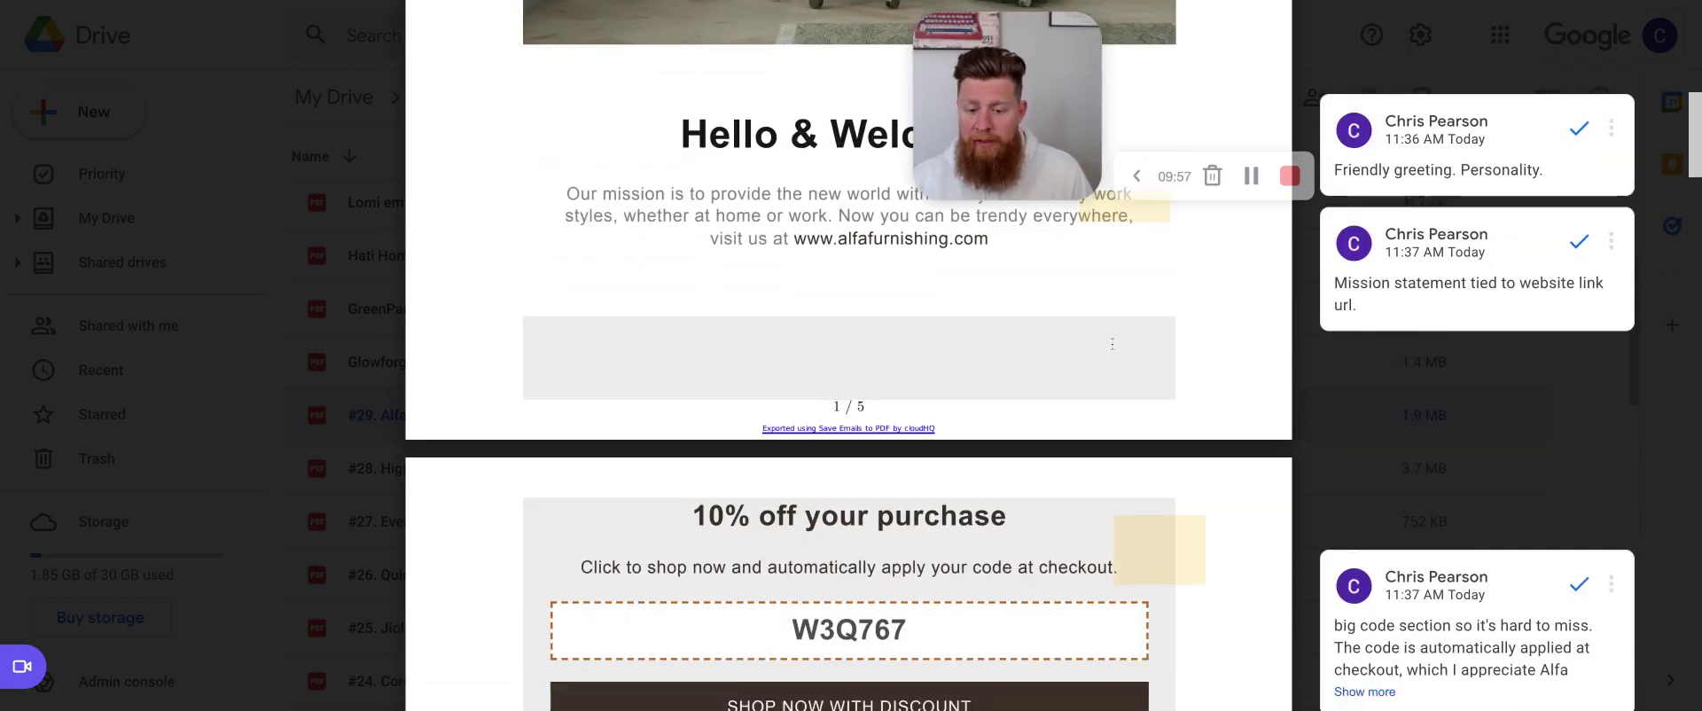
scroll(1111, 343, "down", 1)
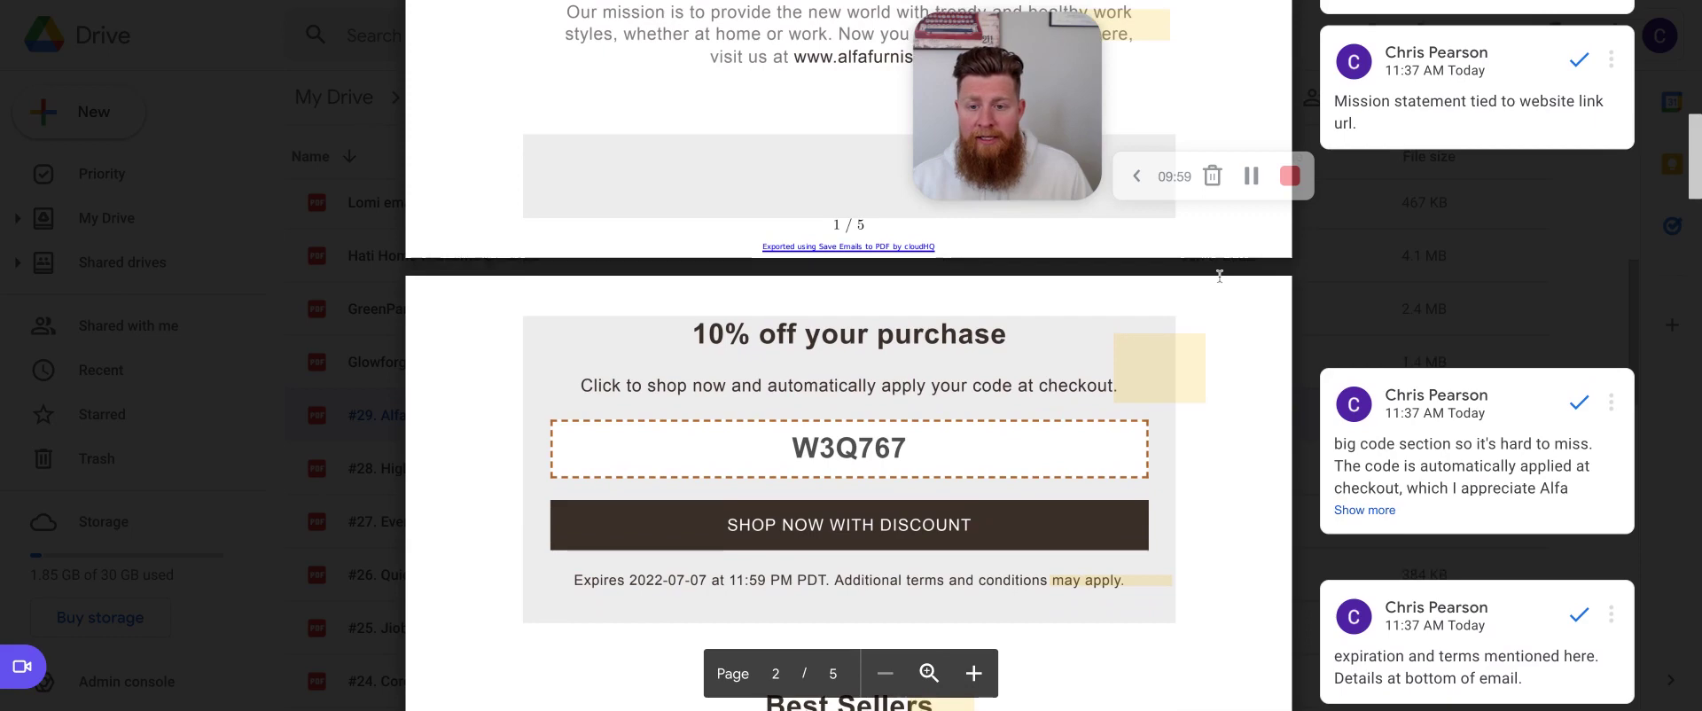
scroll(1064, 337, "down", 1)
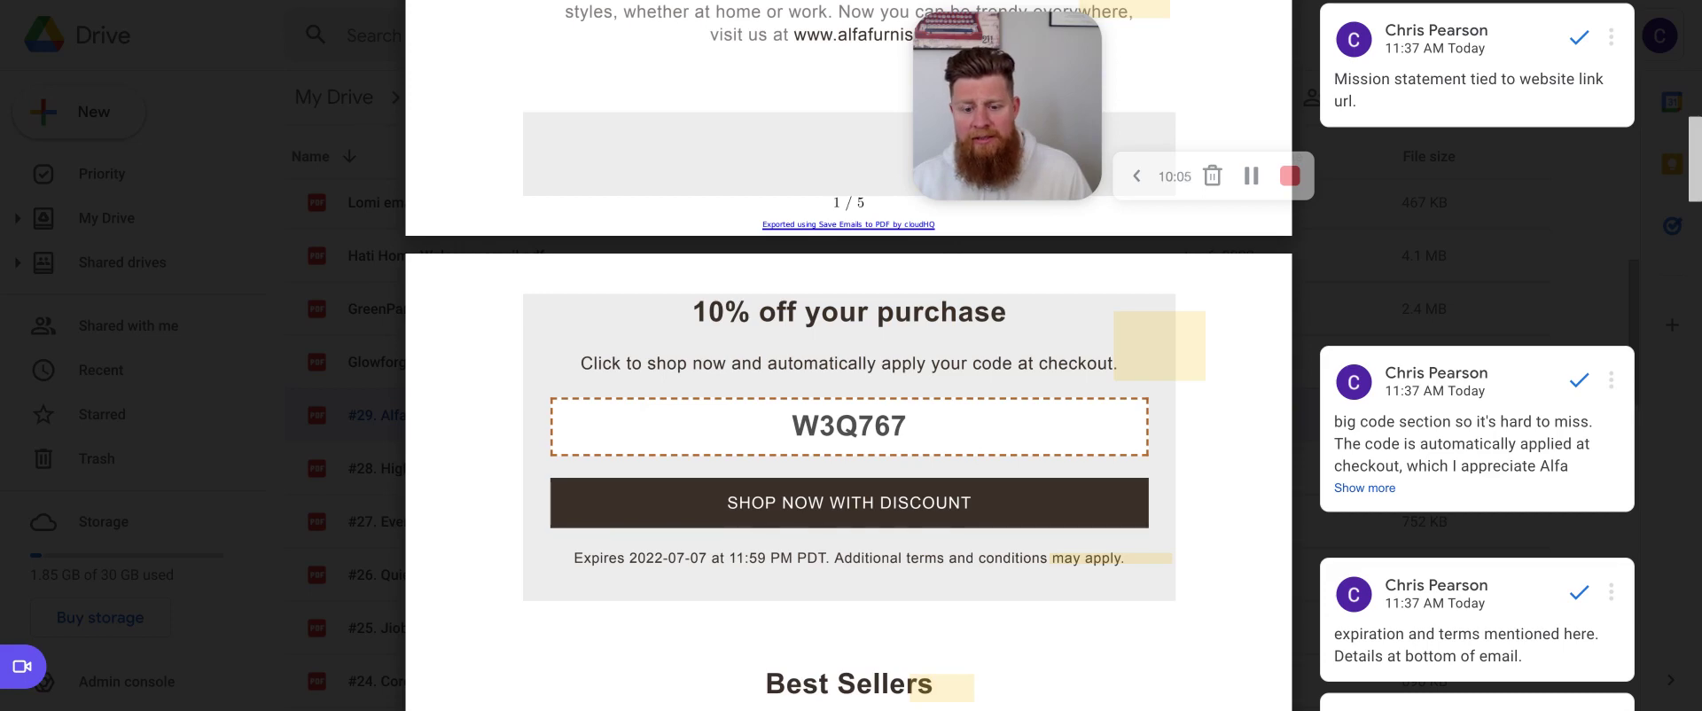
scroll(958, 347, "down", 1)
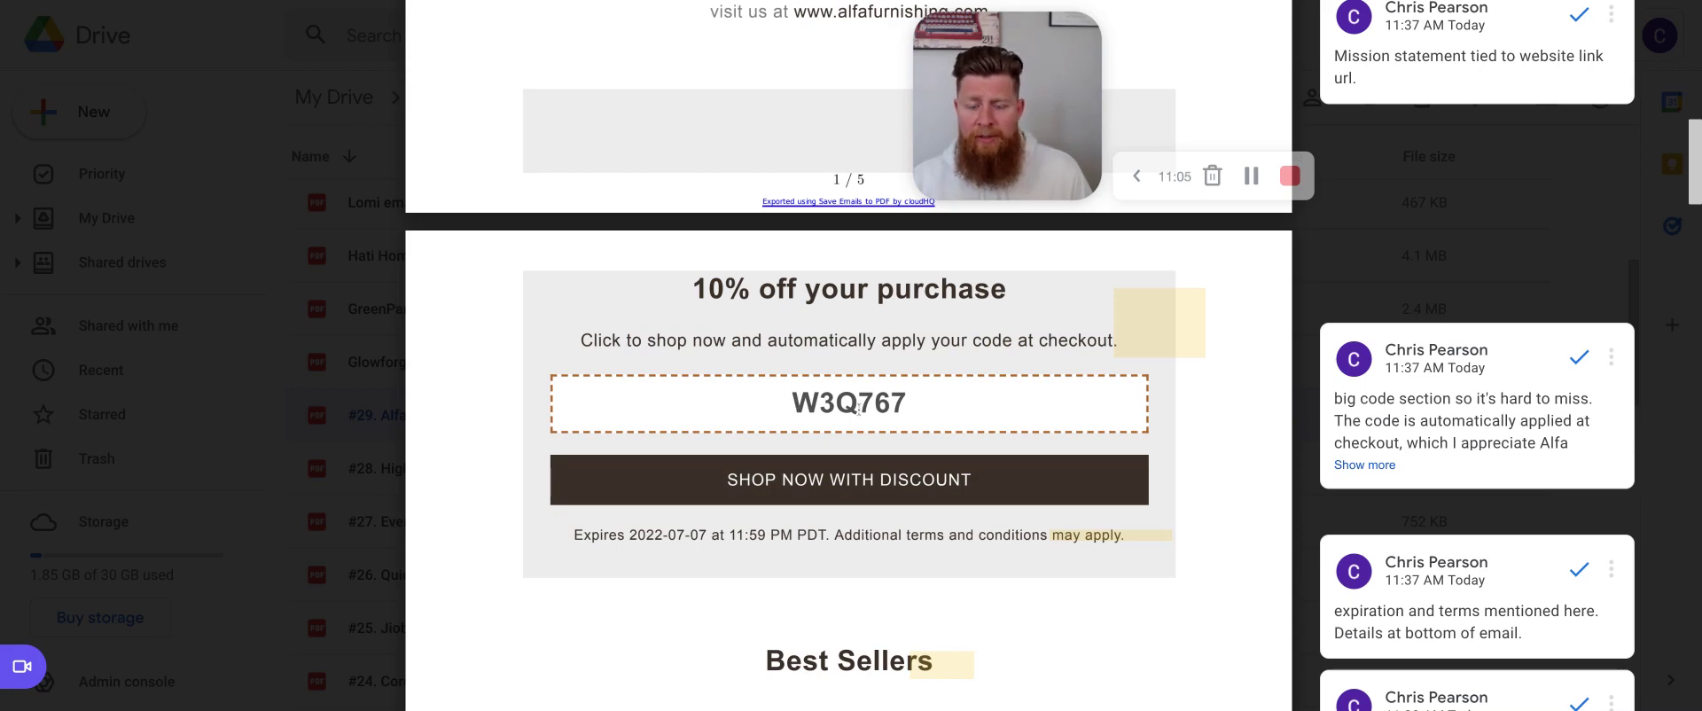
scroll(852, 385, "up", 1)
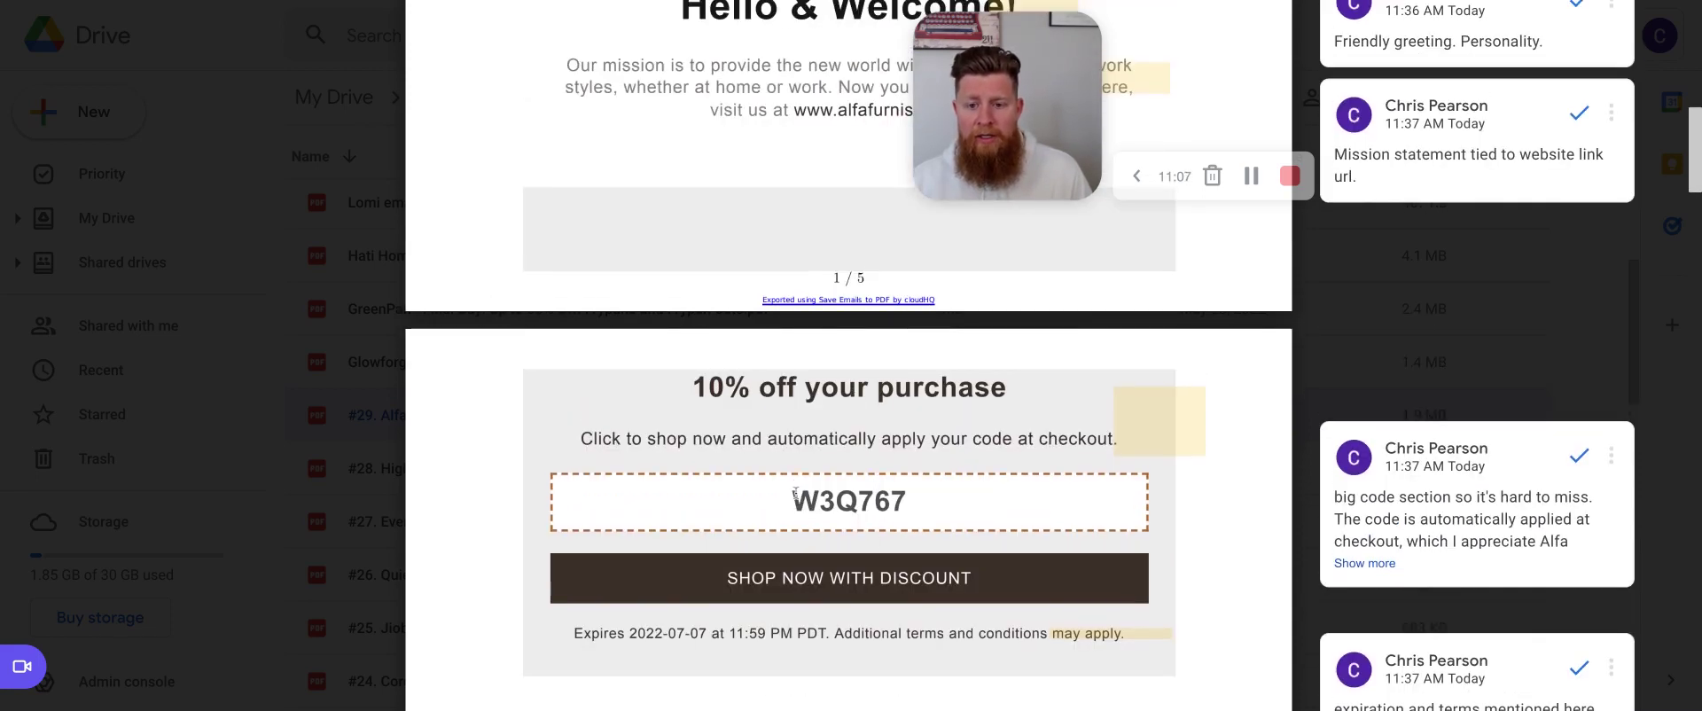
scroll(933, 497, "down", 2)
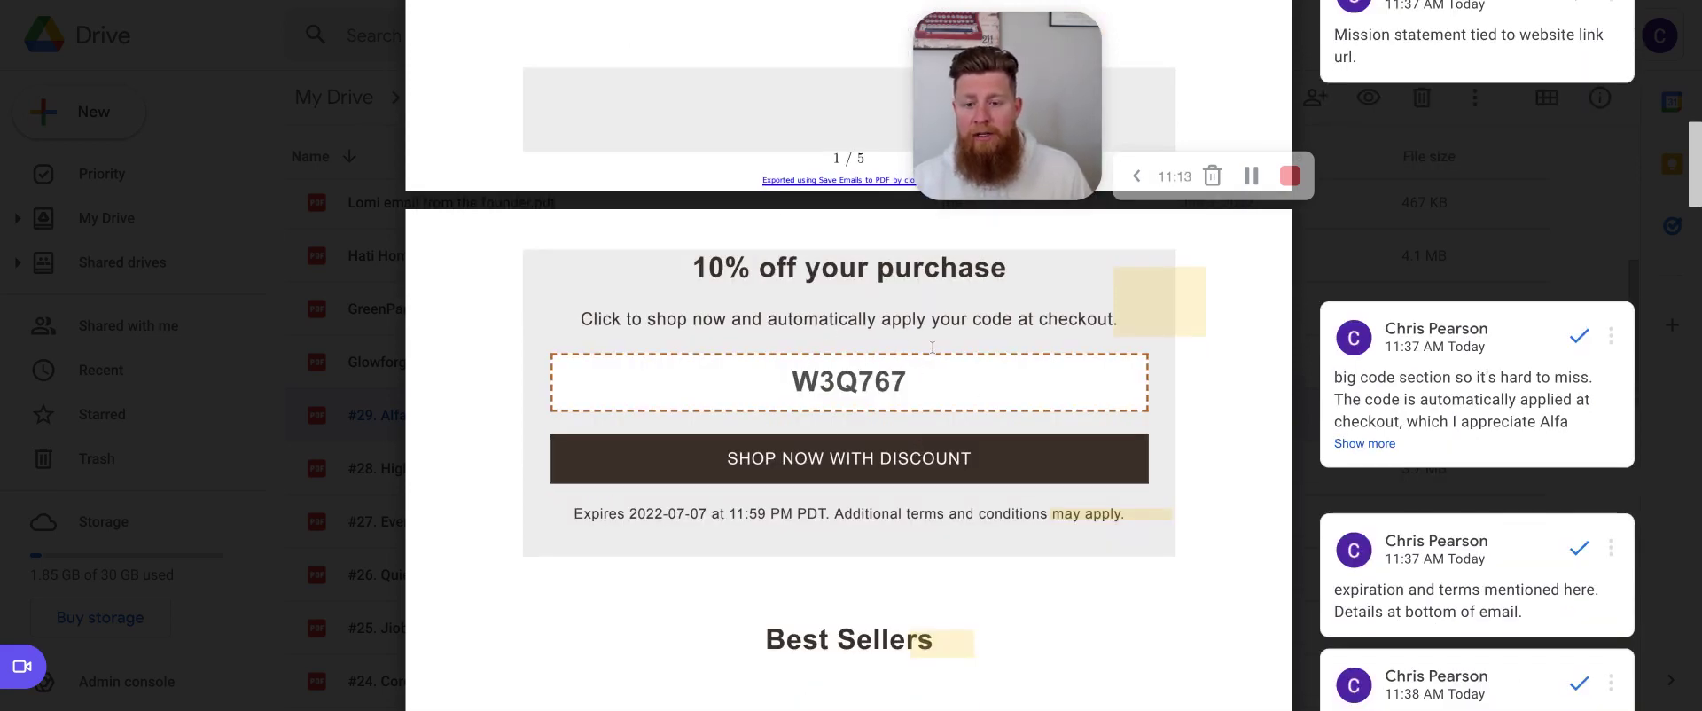
scroll(930, 393, "down", 4)
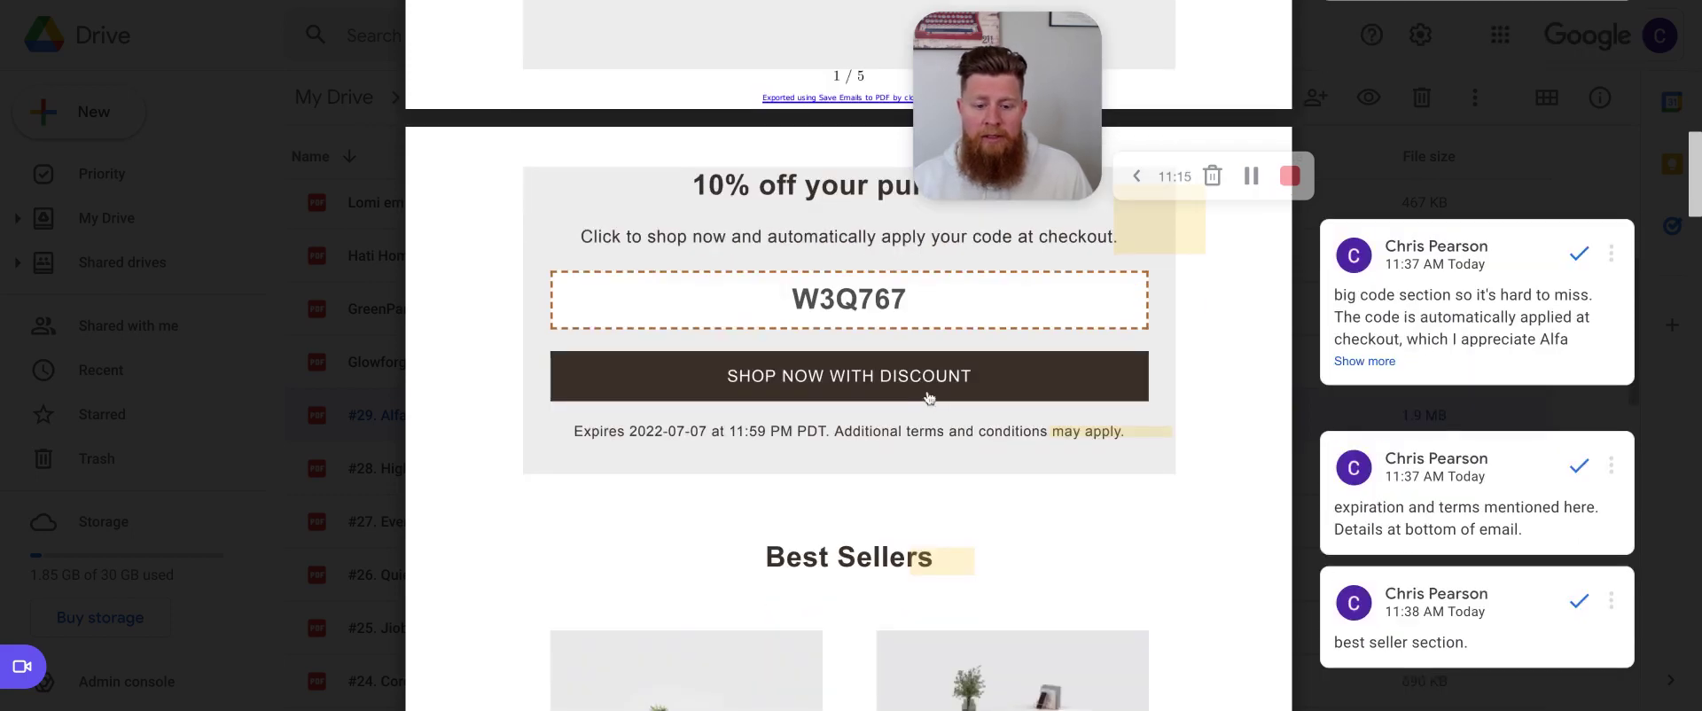
scroll(926, 379, "down", 1)
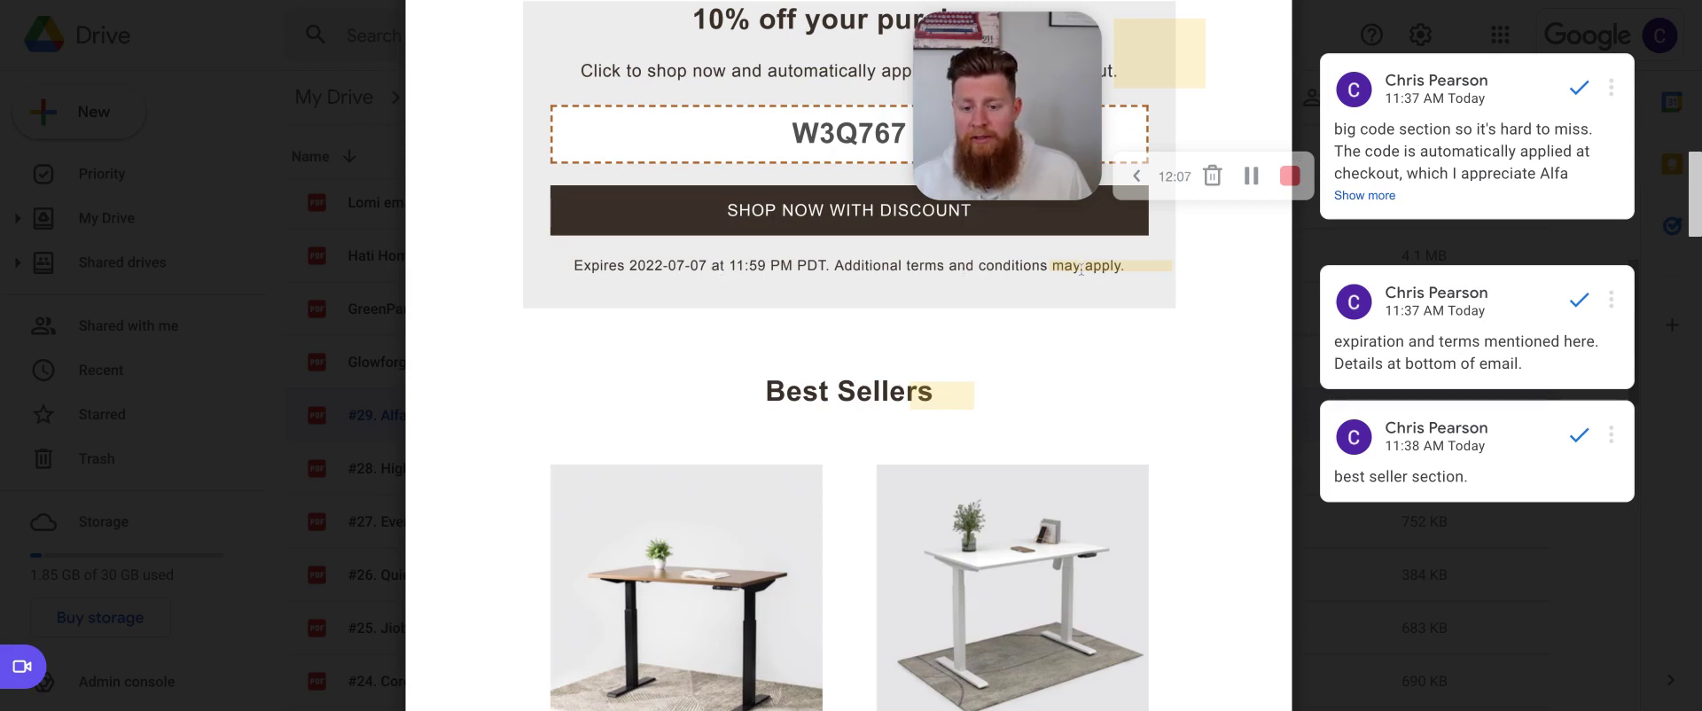
Step: Look through the Best Sellers product grid, from the desks through the chair and office accessory to the coat rack and hanger
scroll(1081, 270, "down", 3)
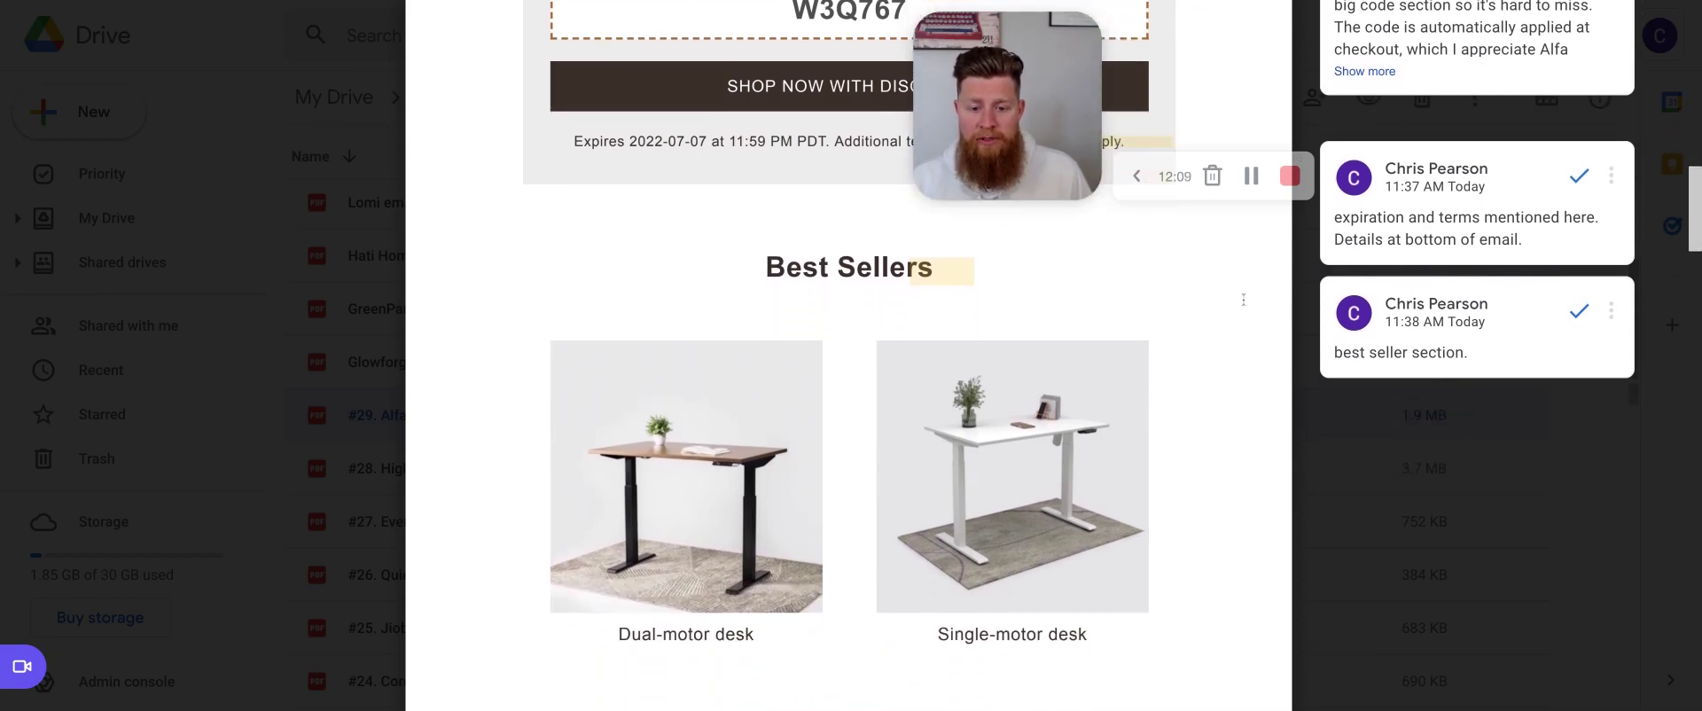
scroll(1243, 300, "down", 3)
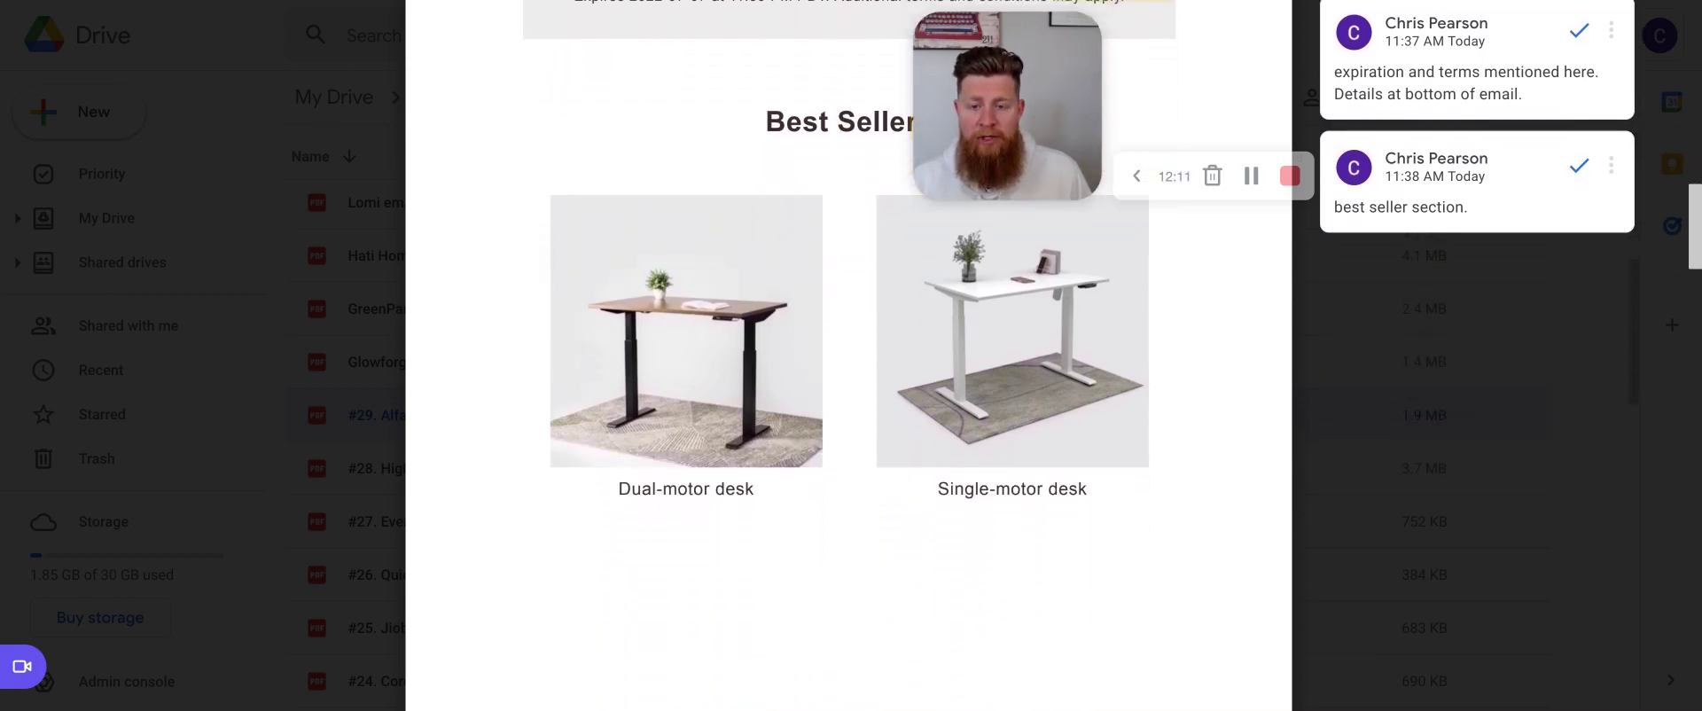
scroll(848, 354, "down", 5)
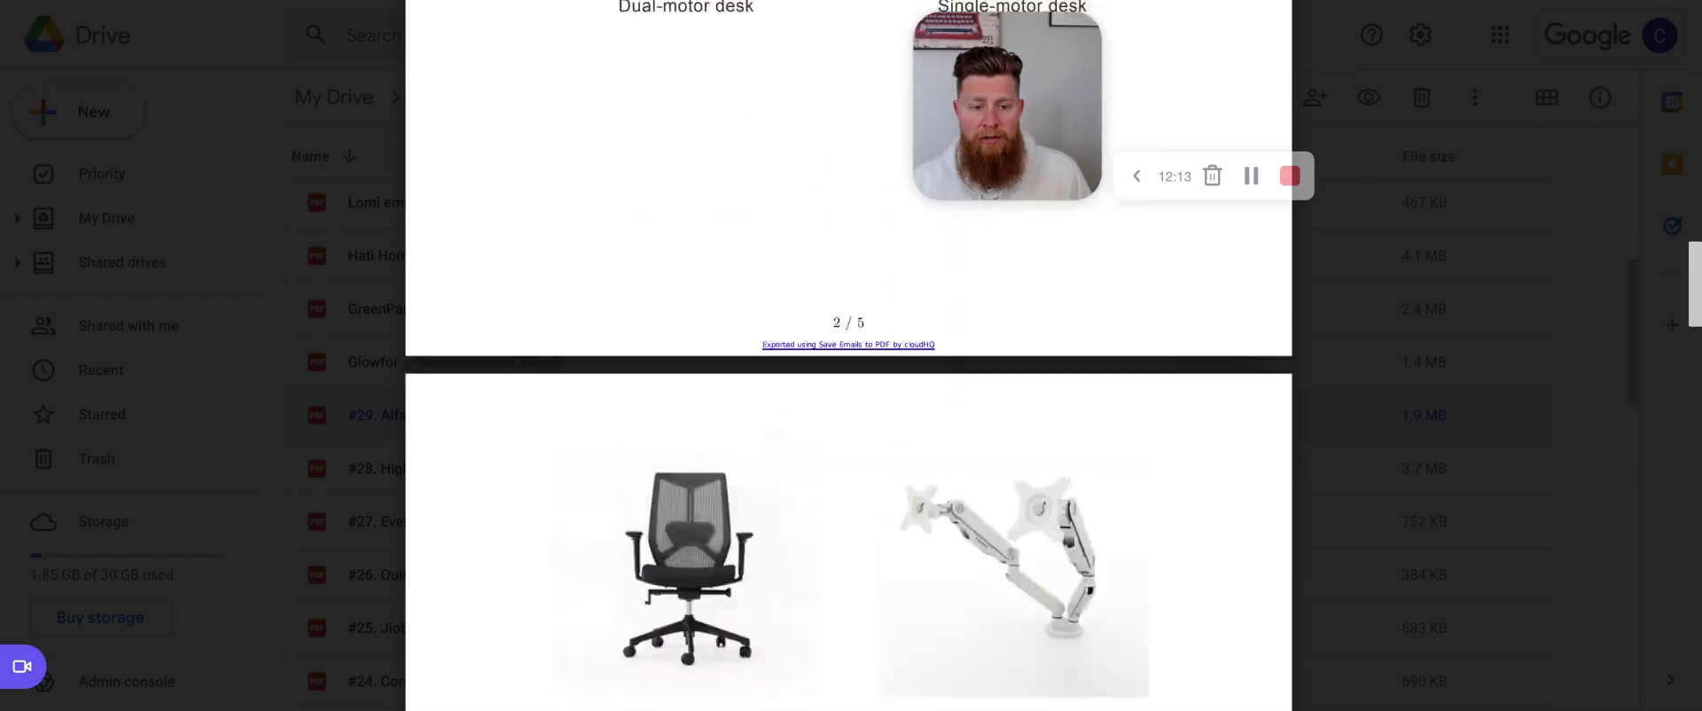
scroll(1063, 341, "down", 5)
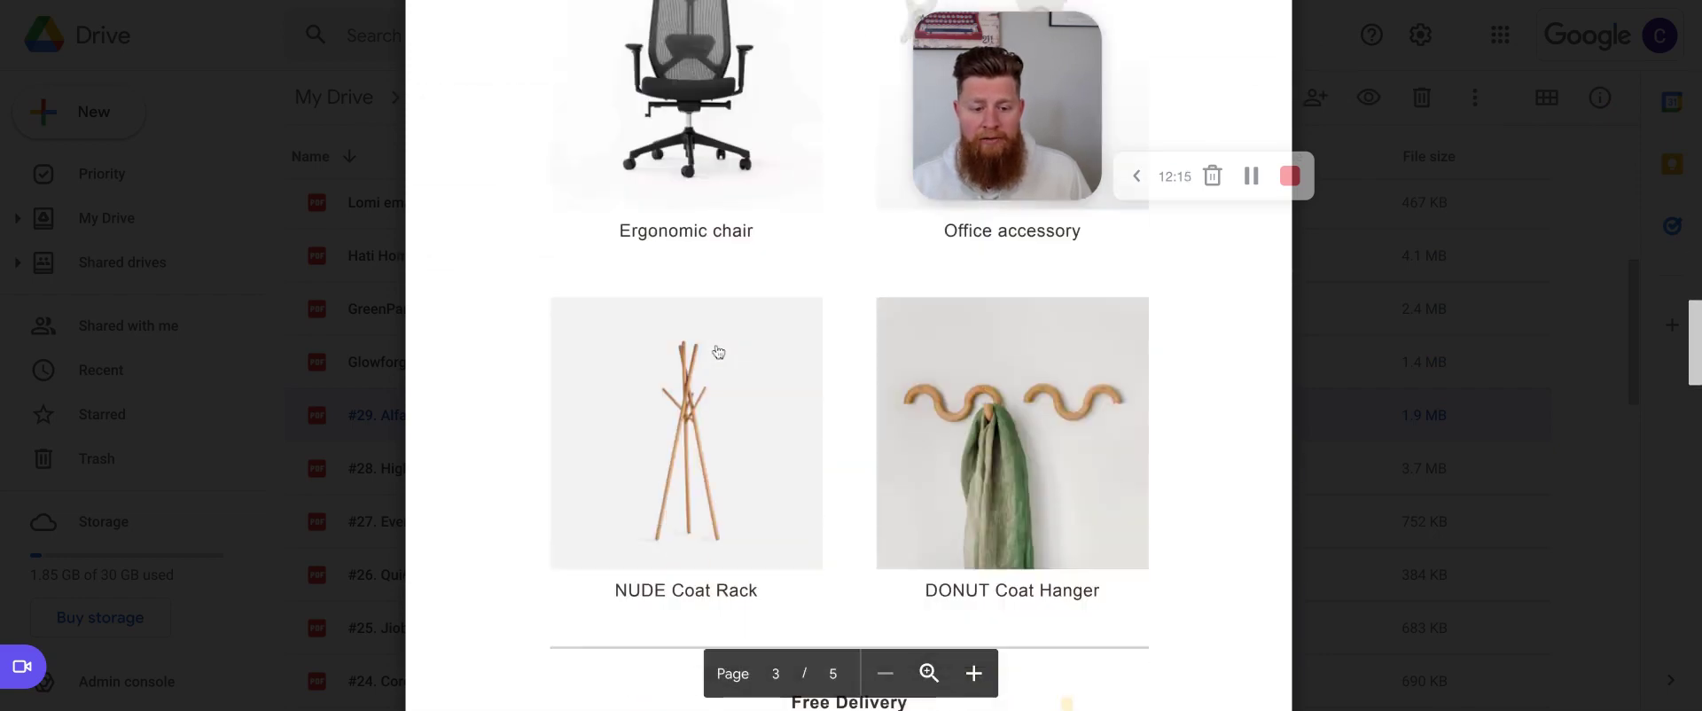
scroll(753, 348, "down", 2)
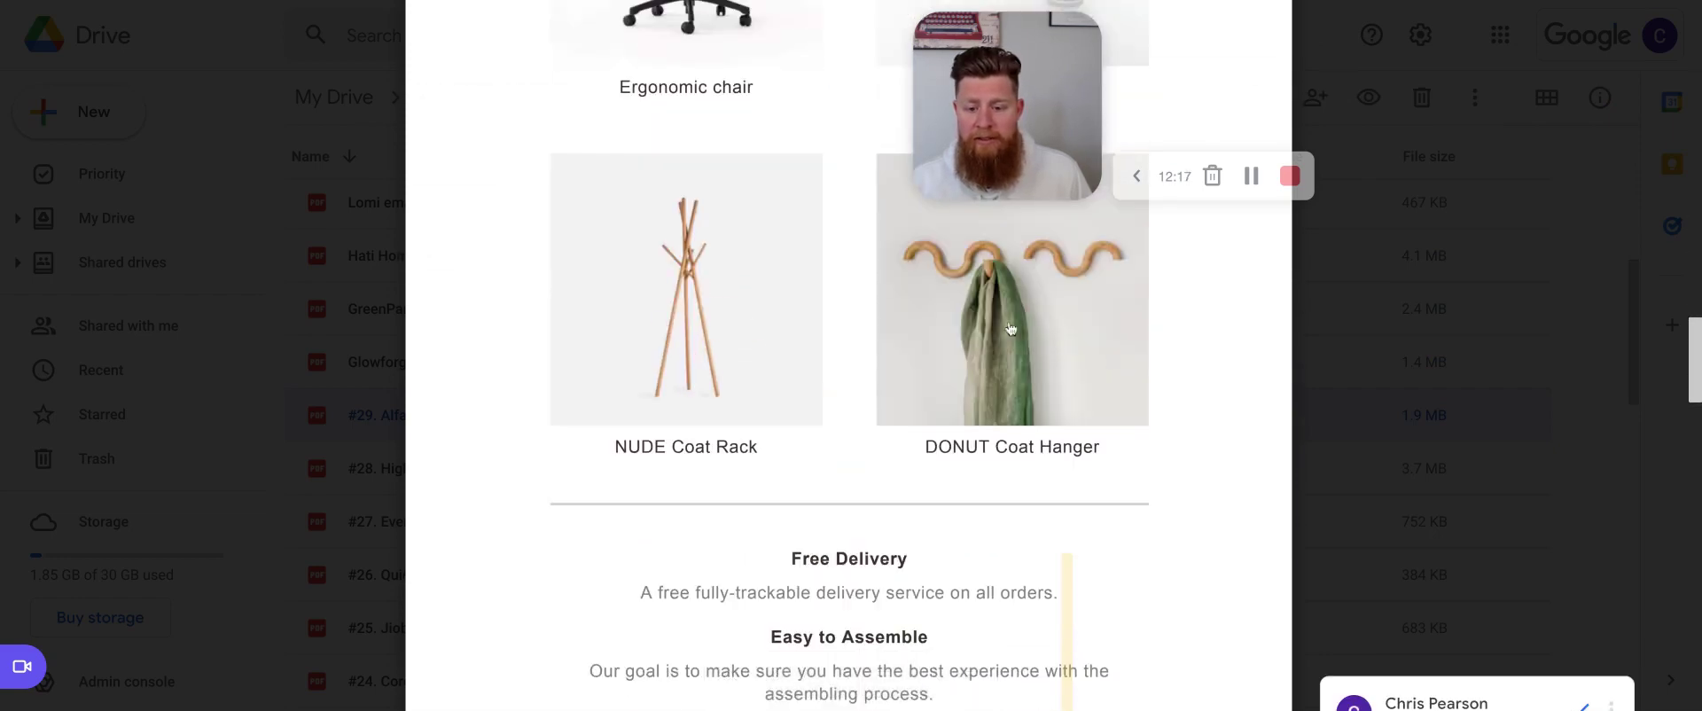
Step: Expand the full "Reasons to buy from Alfa" comment and read it alongside the Free Delivery and Easy to Assemble text
scroll(1010, 329, "down", 4)
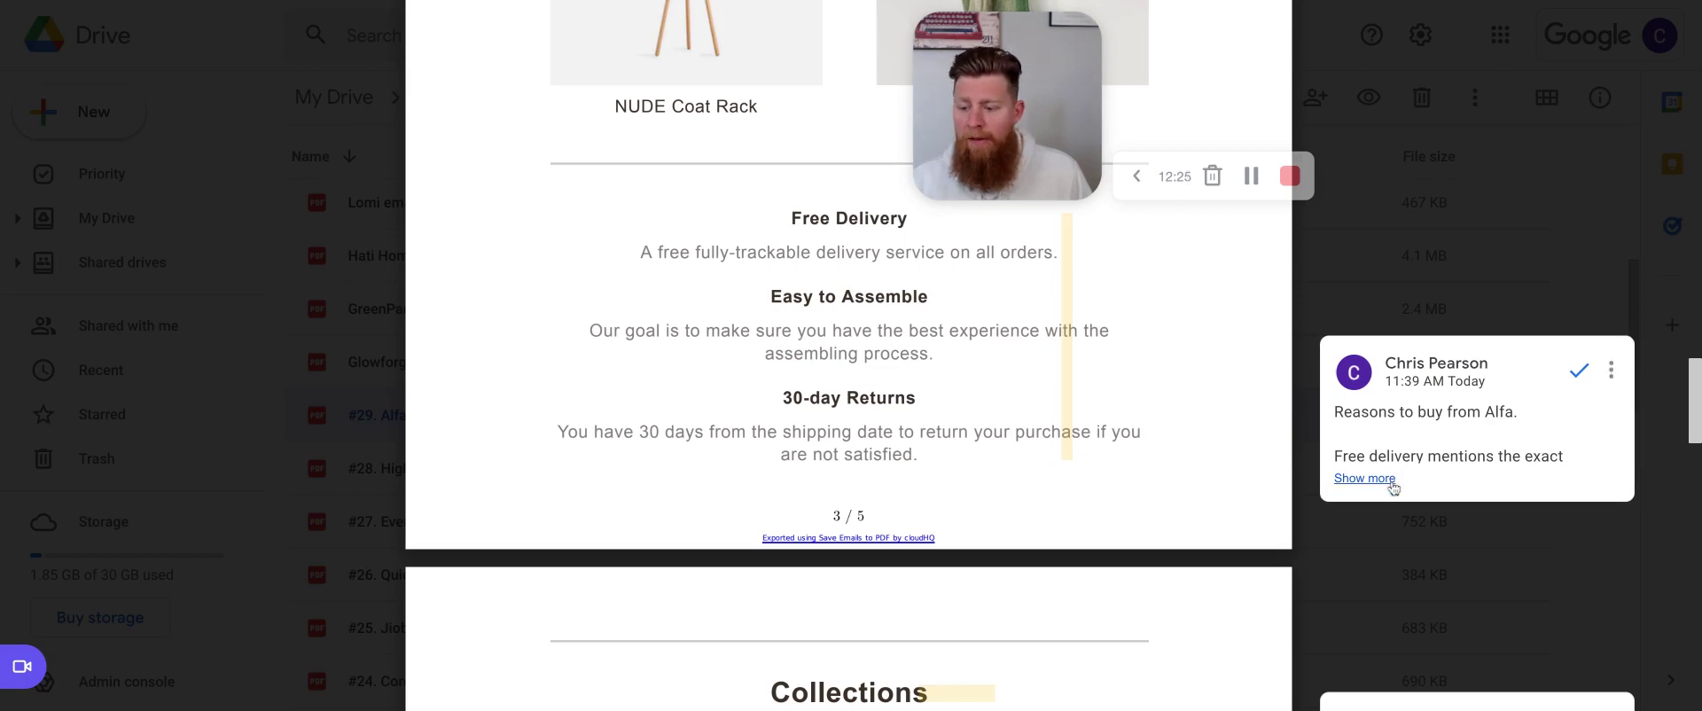
left_click(1364, 478)
scroll(1084, 338, "up", 3)
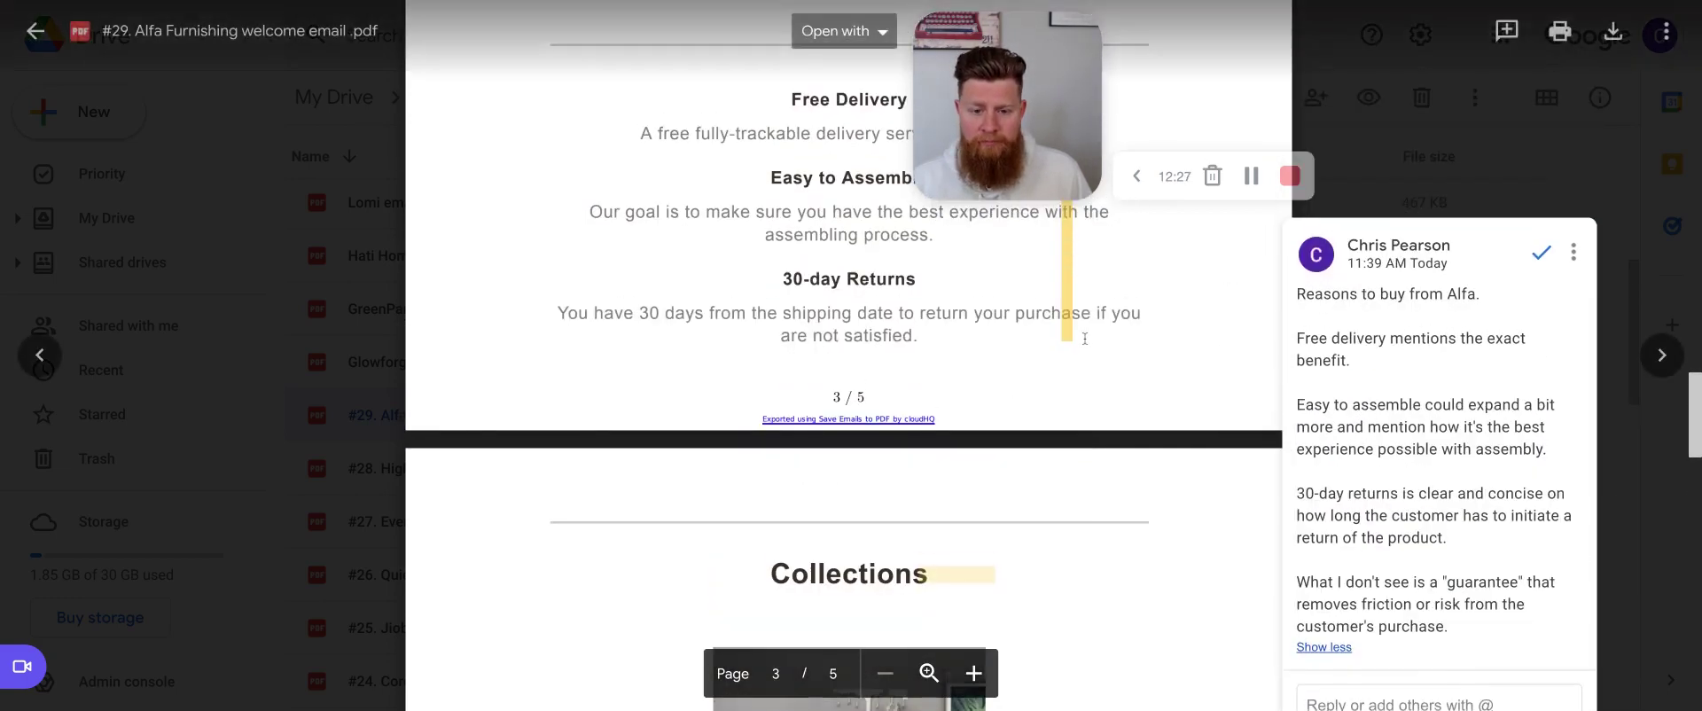
scroll(1084, 337, "up", 1)
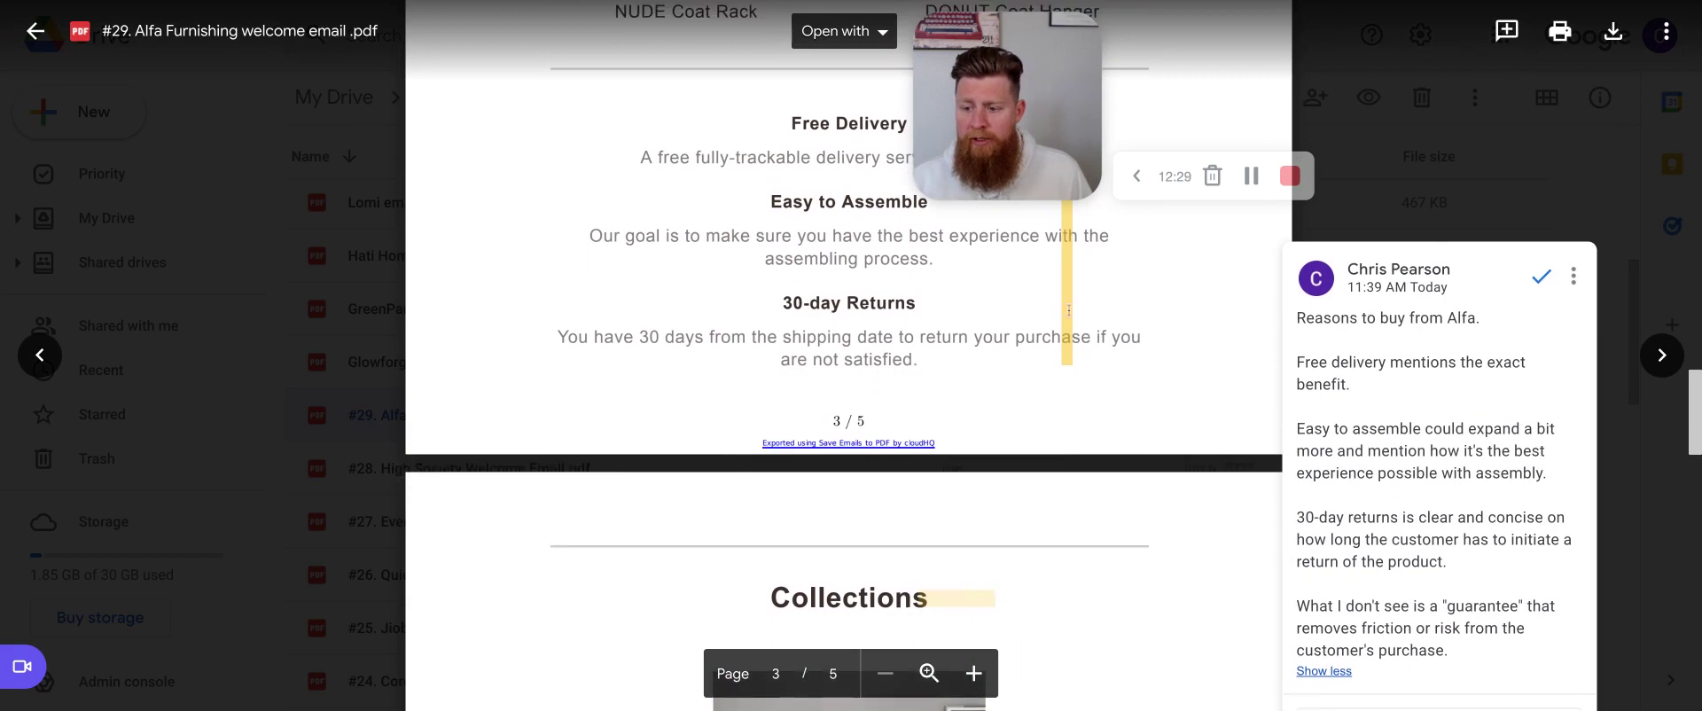
scroll(1016, 301, "up", 1)
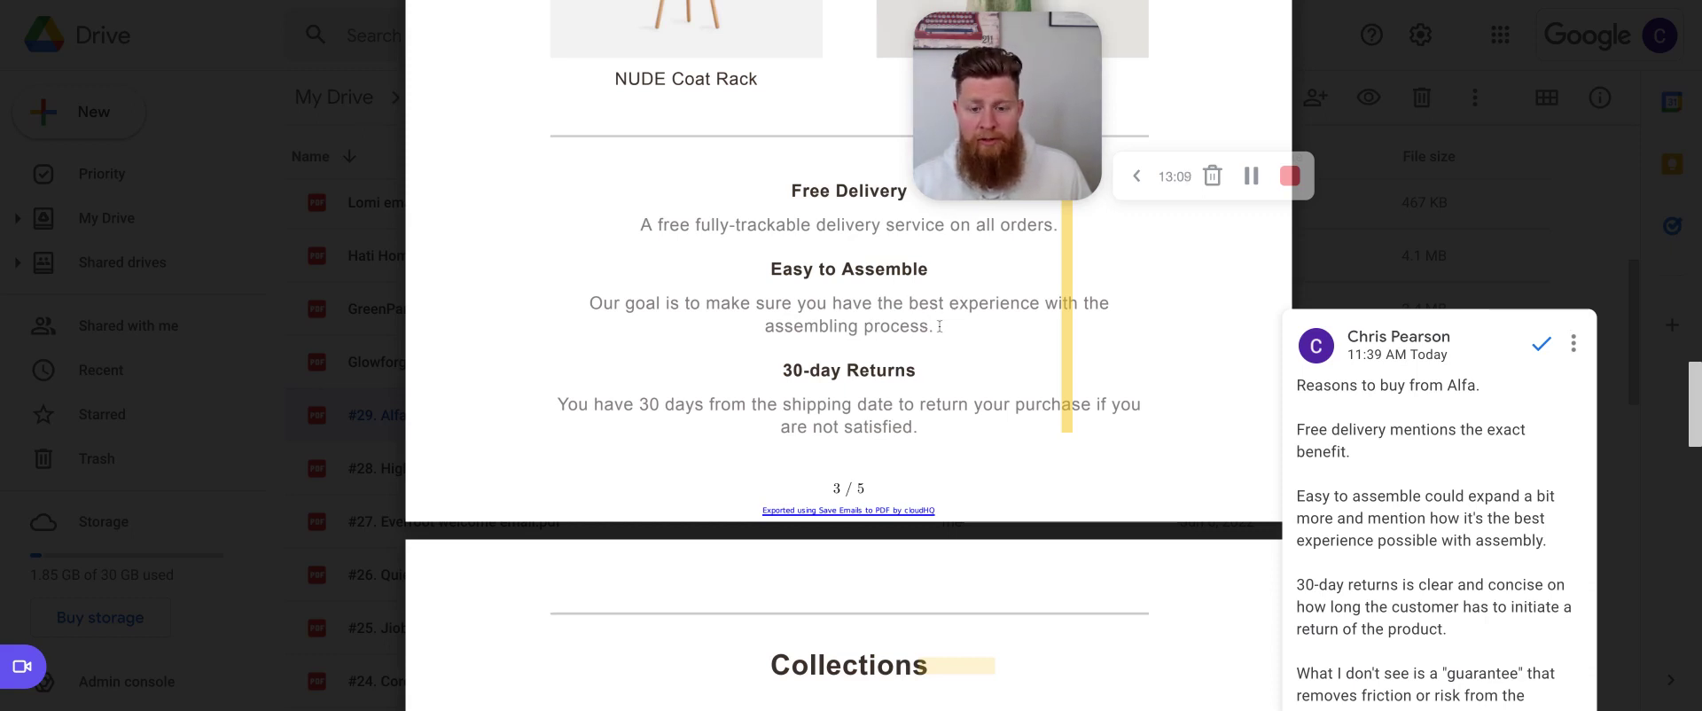
scroll(939, 326, "down", 1)
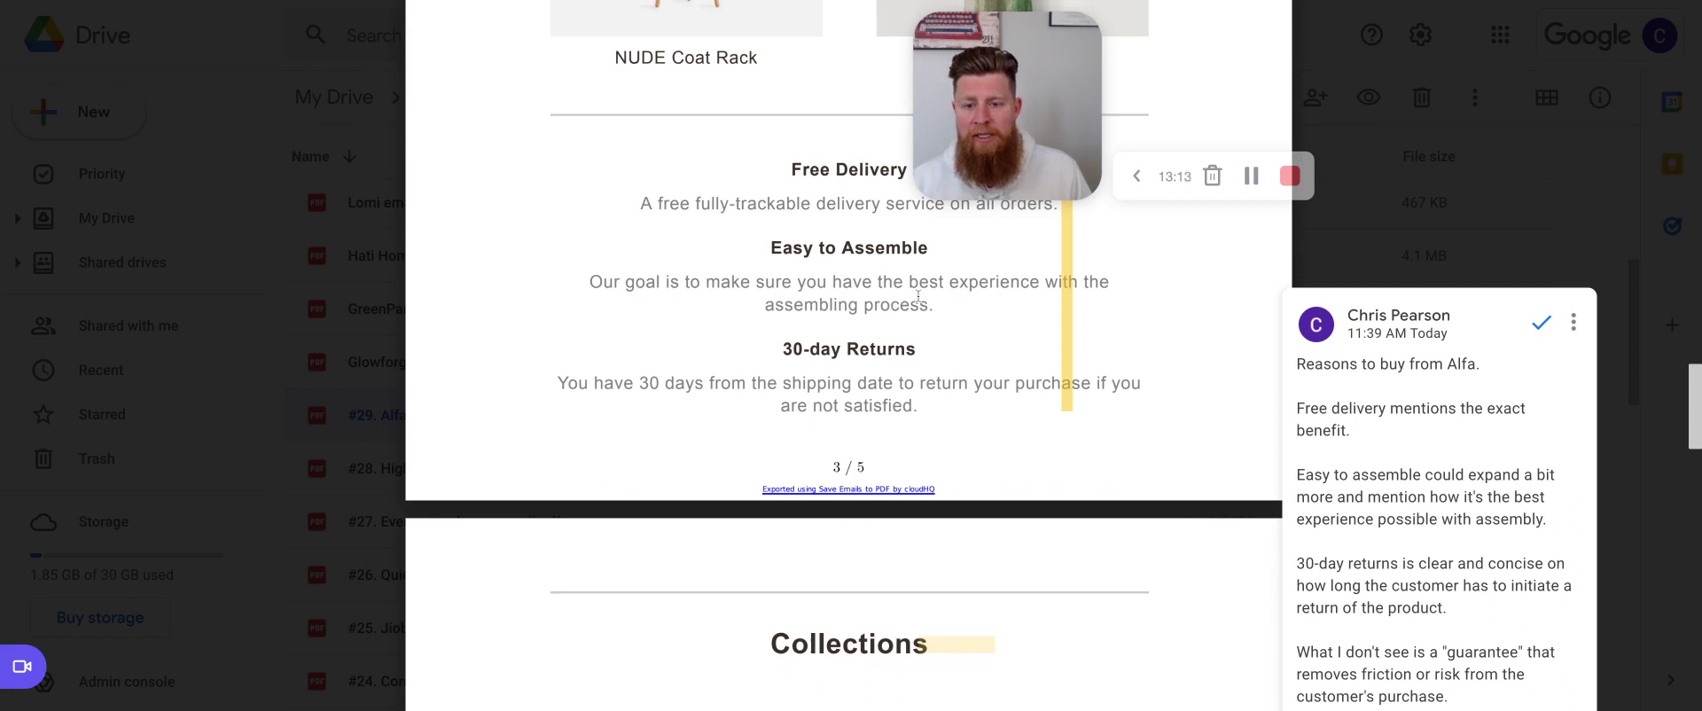
Step: Examine the 30-day Returns text against the expanded comment's remarks on returns and a purchase guarantee
scroll(918, 297, "down", 4)
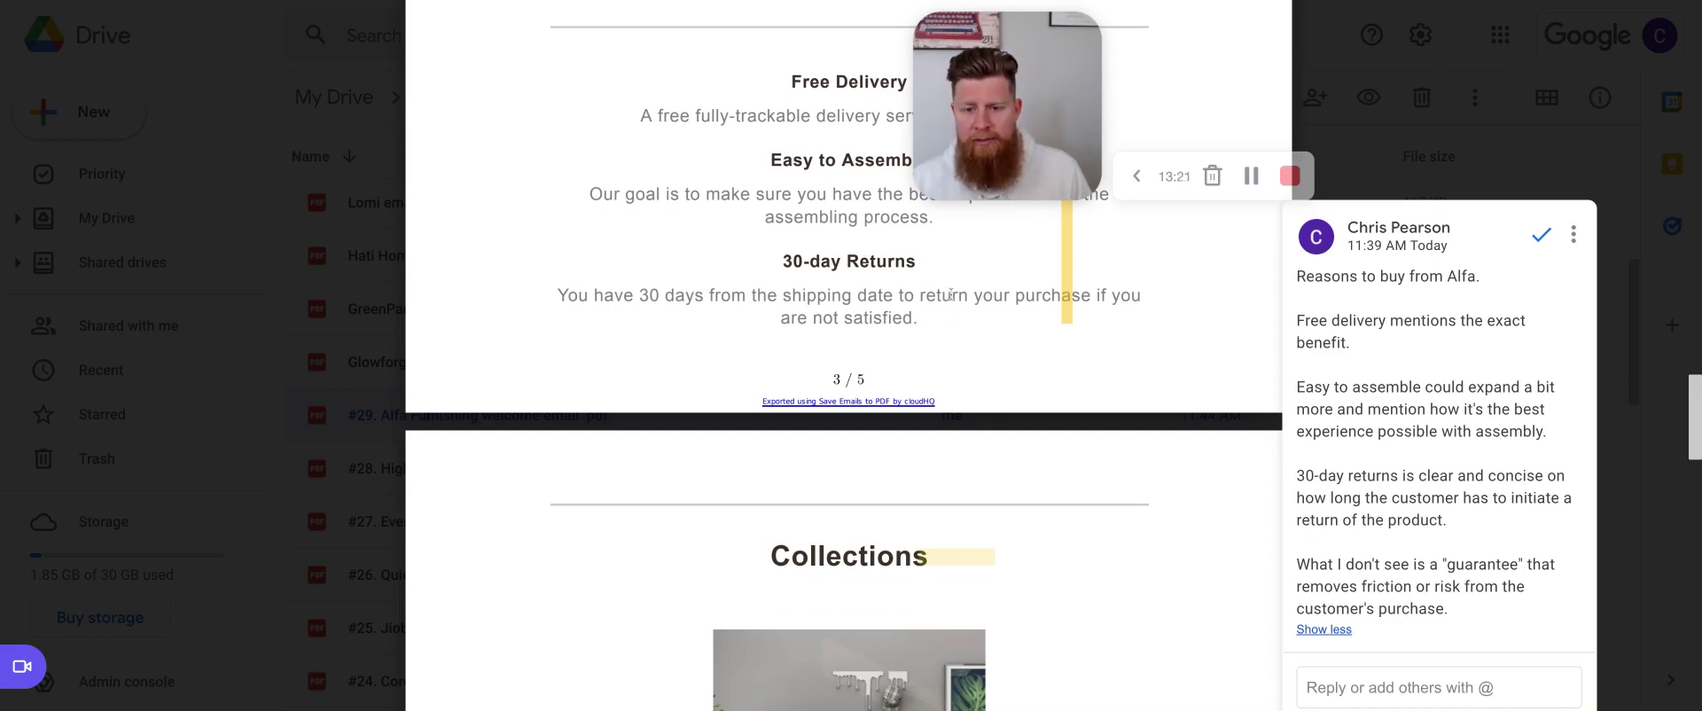
scroll(943, 294, "down", 2)
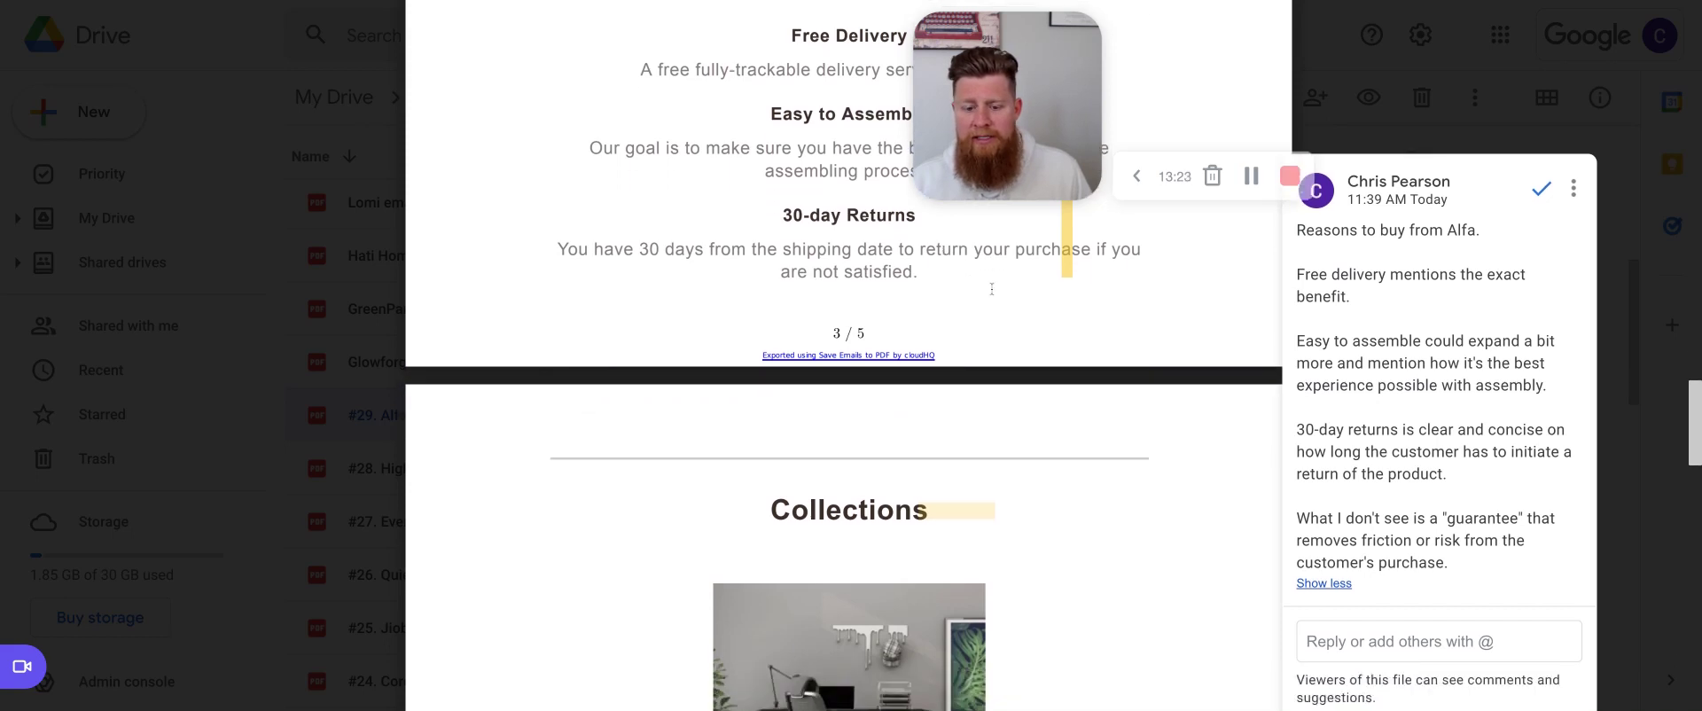
scroll(1058, 351, "up", 1)
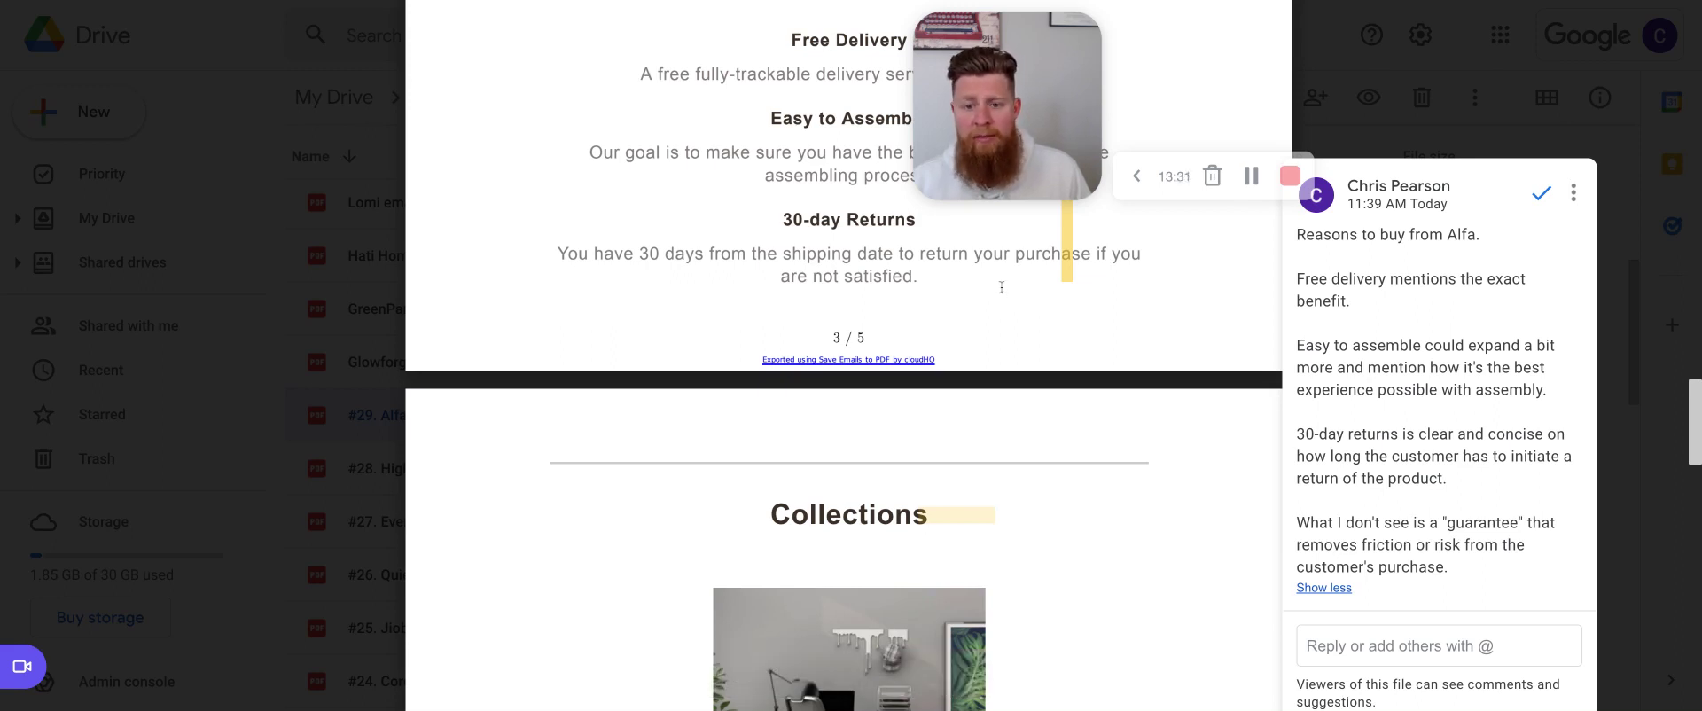
key("Tab")
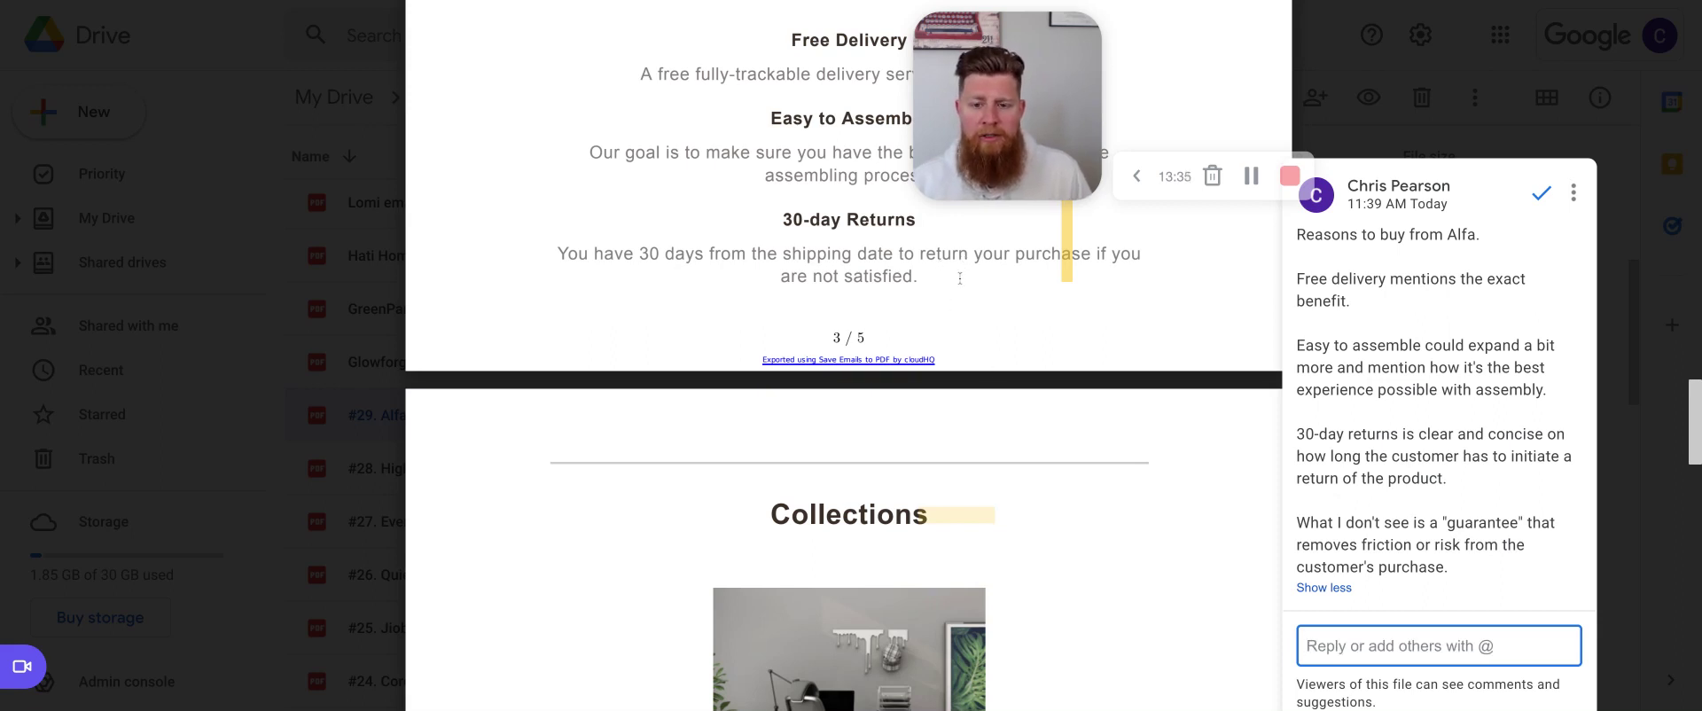
scroll(961, 284, "up", 1)
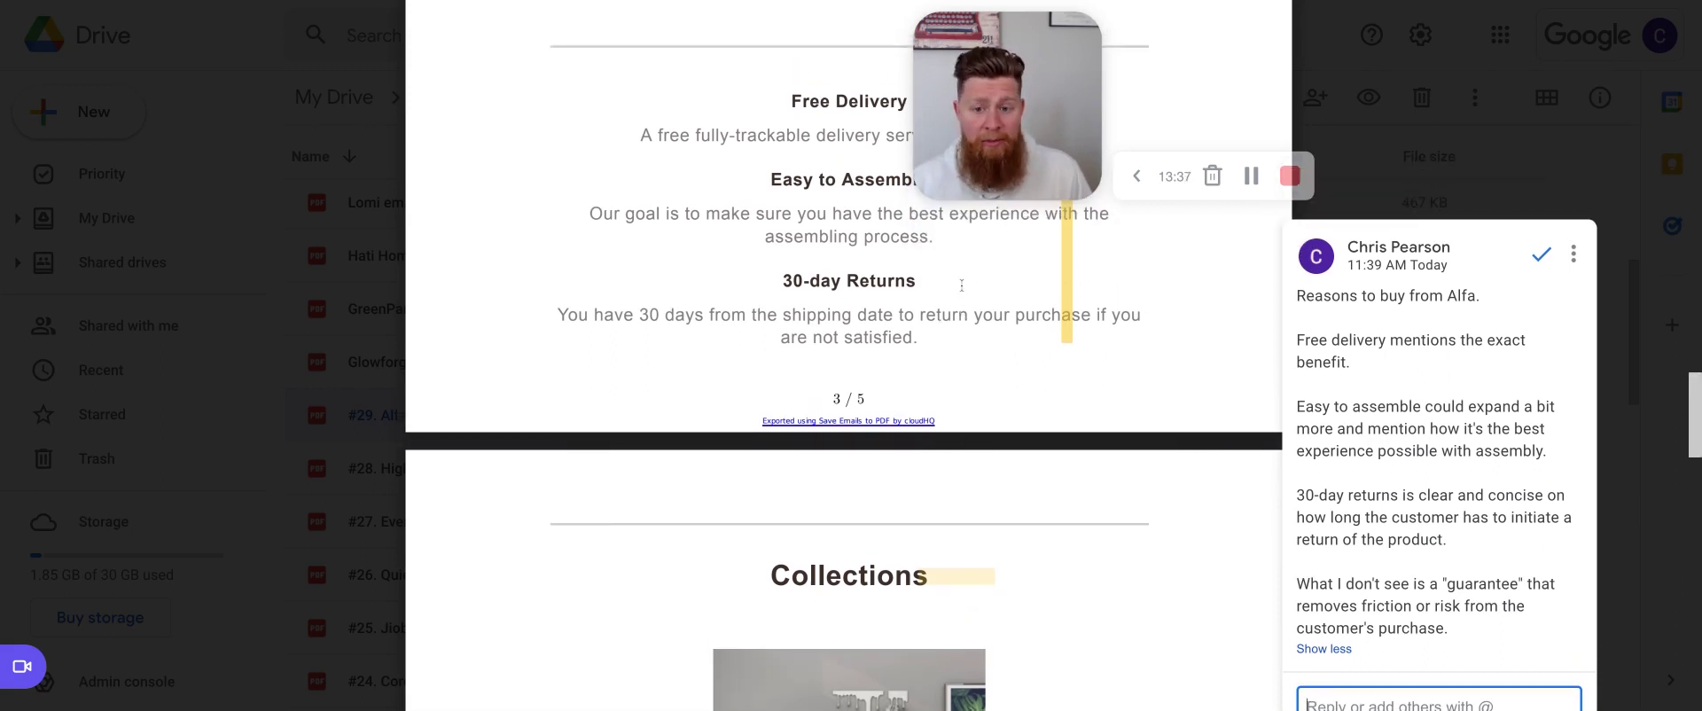
scroll(1000, 365, "down", 1)
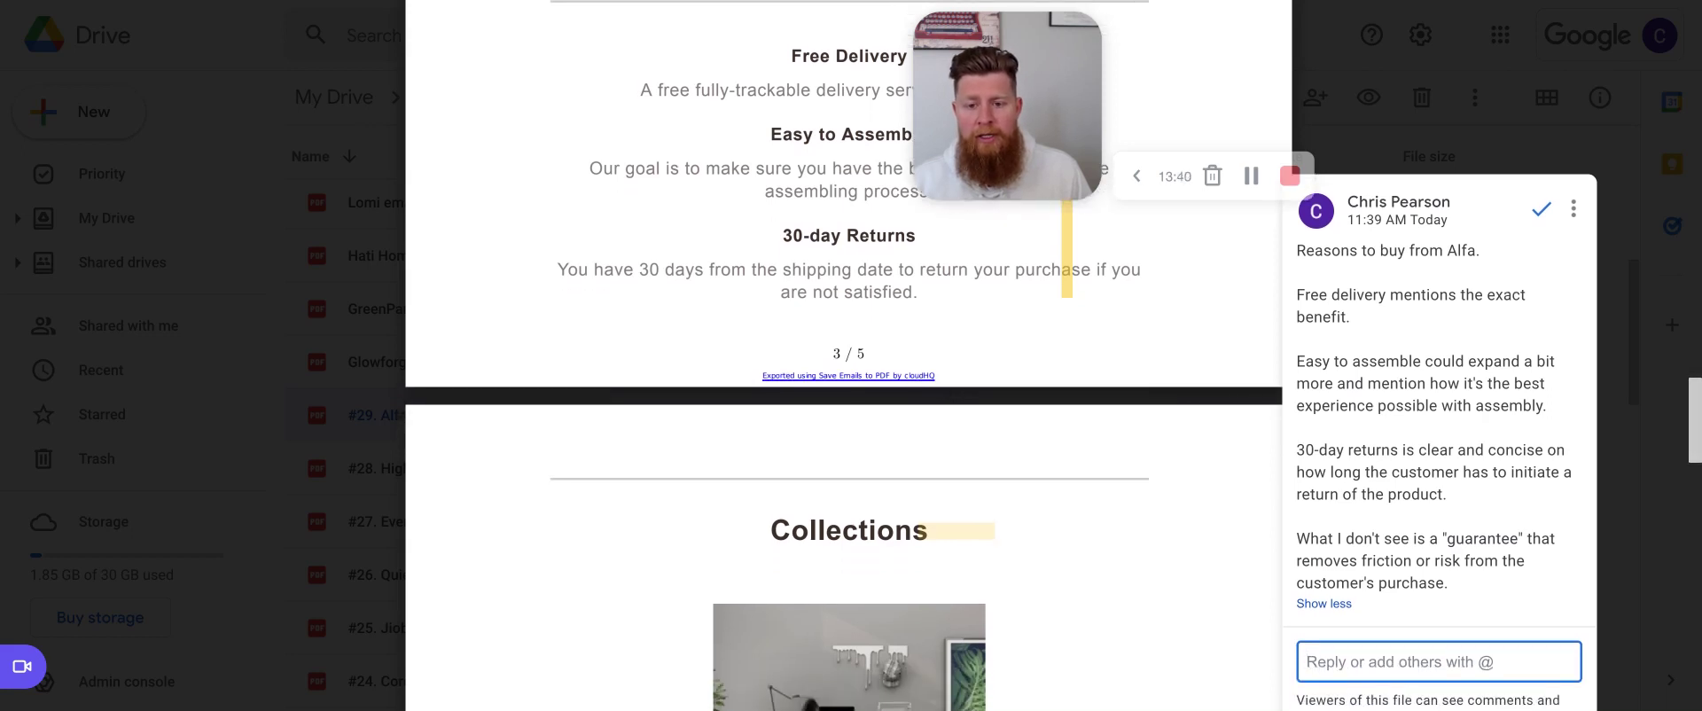
Step: Move past the reasons to buy and review the Collections section on page 4, covering the Home Office and ALFA x PIY collections
scroll(1000, 354, "down", 1)
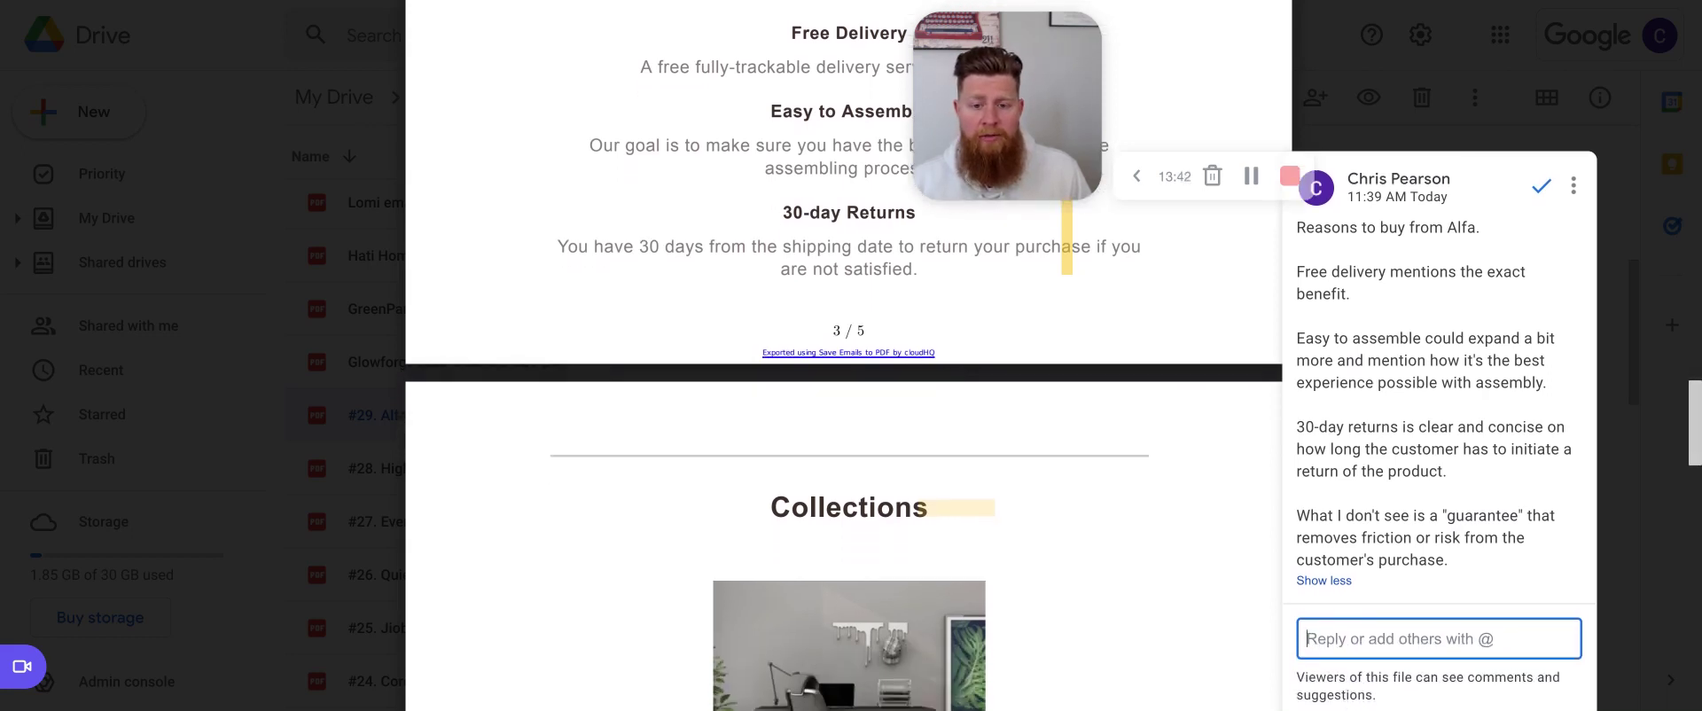
scroll(1001, 355, "down", 1)
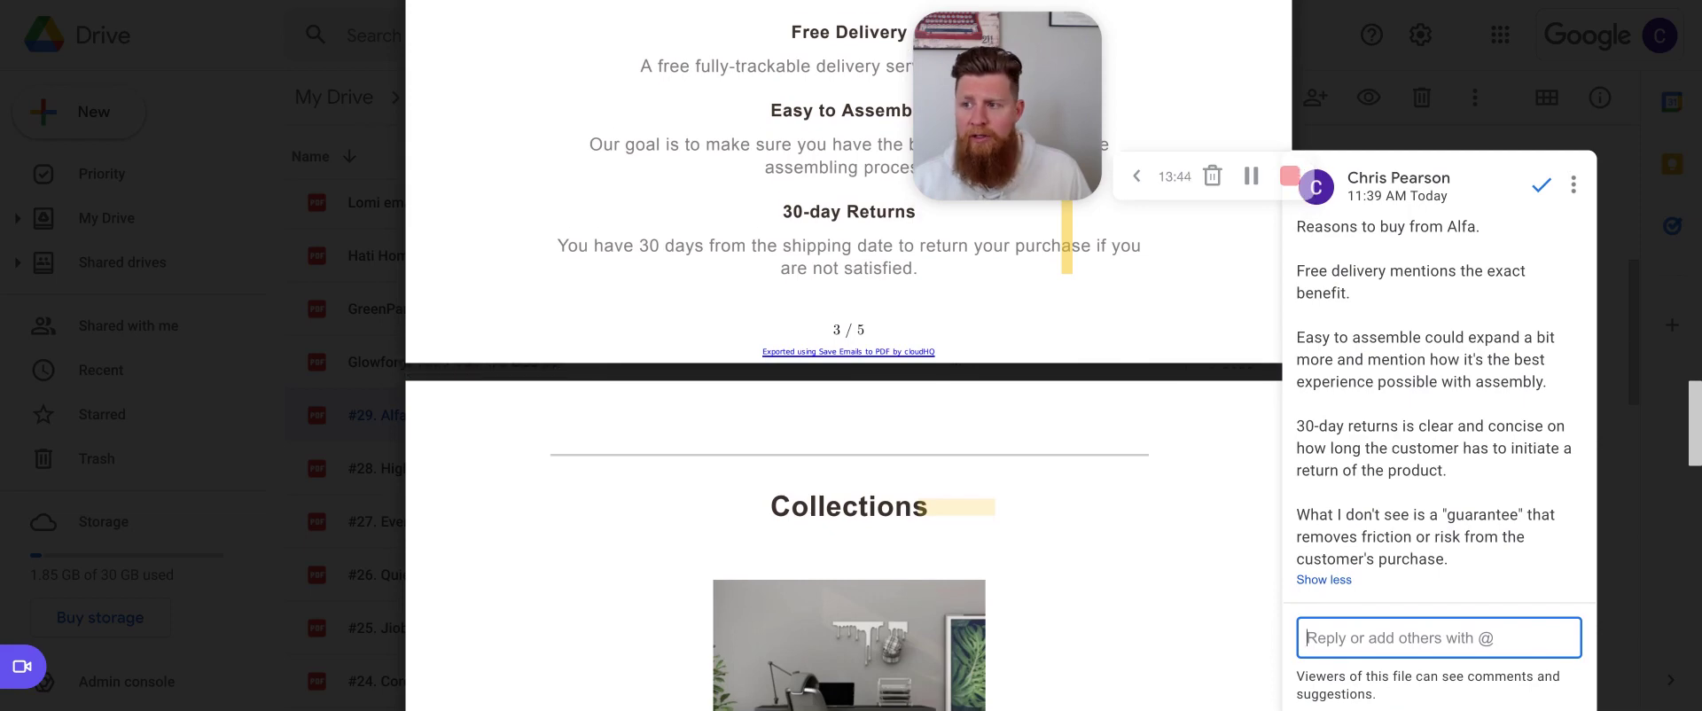
scroll(848, 399, "down", 5)
scroll(1003, 319, "down", 3)
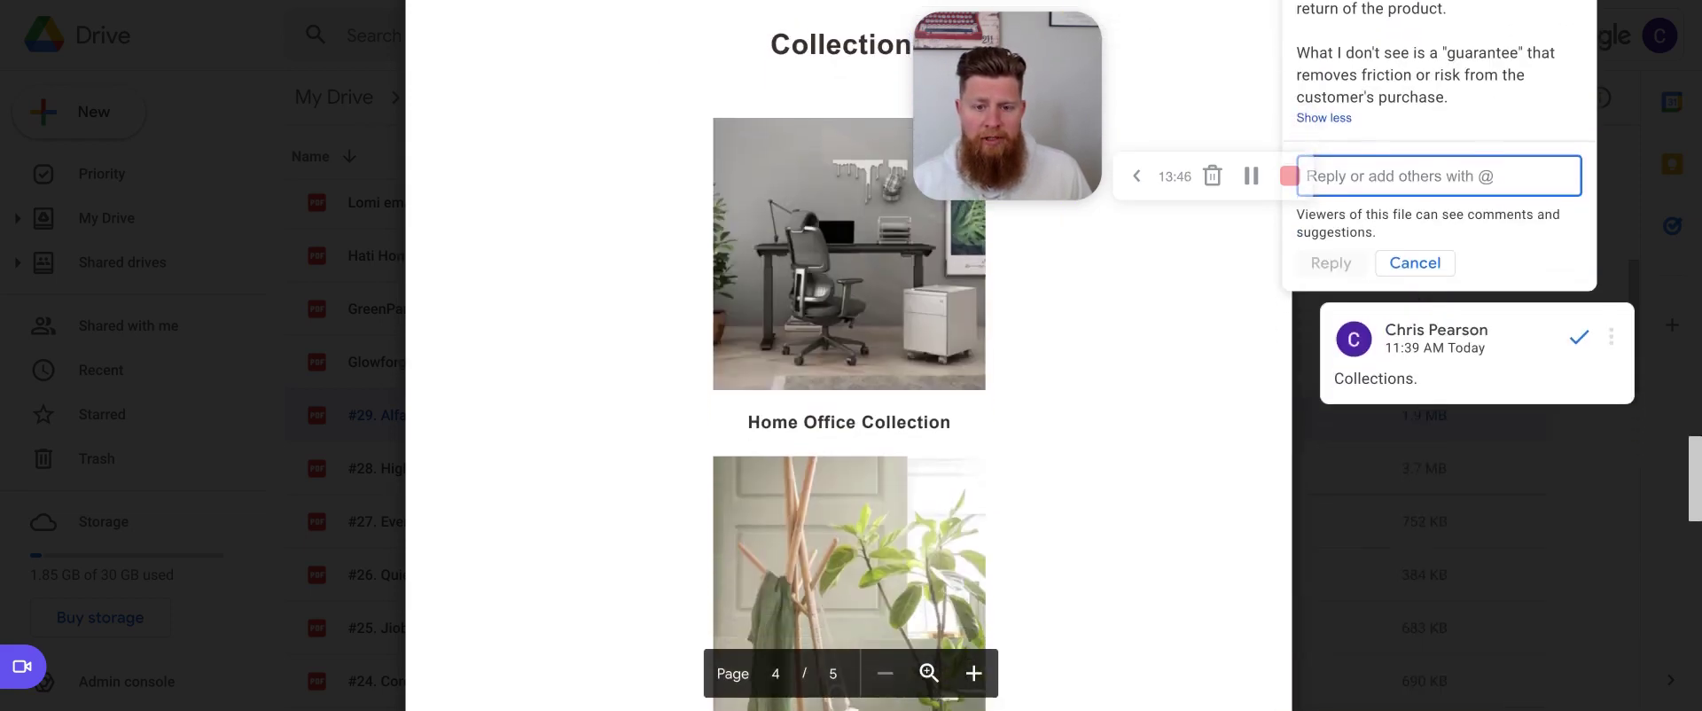
scroll(1003, 319, "down", 3)
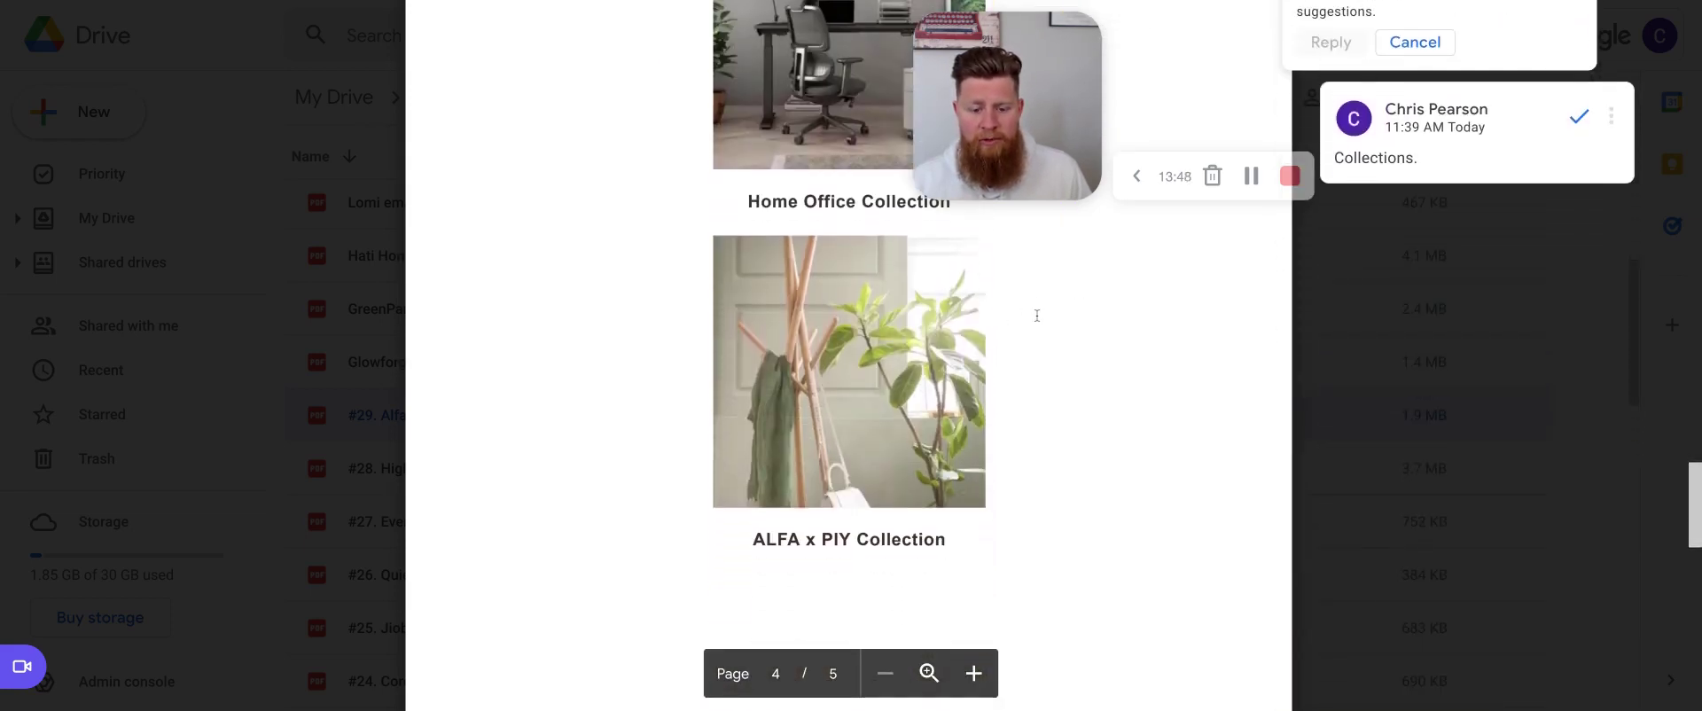
Step: Review the footer on page 5 with its comments: social icons, code terms and details, standard footer info and Unsubscribe button
scroll(1037, 315, "down", 6)
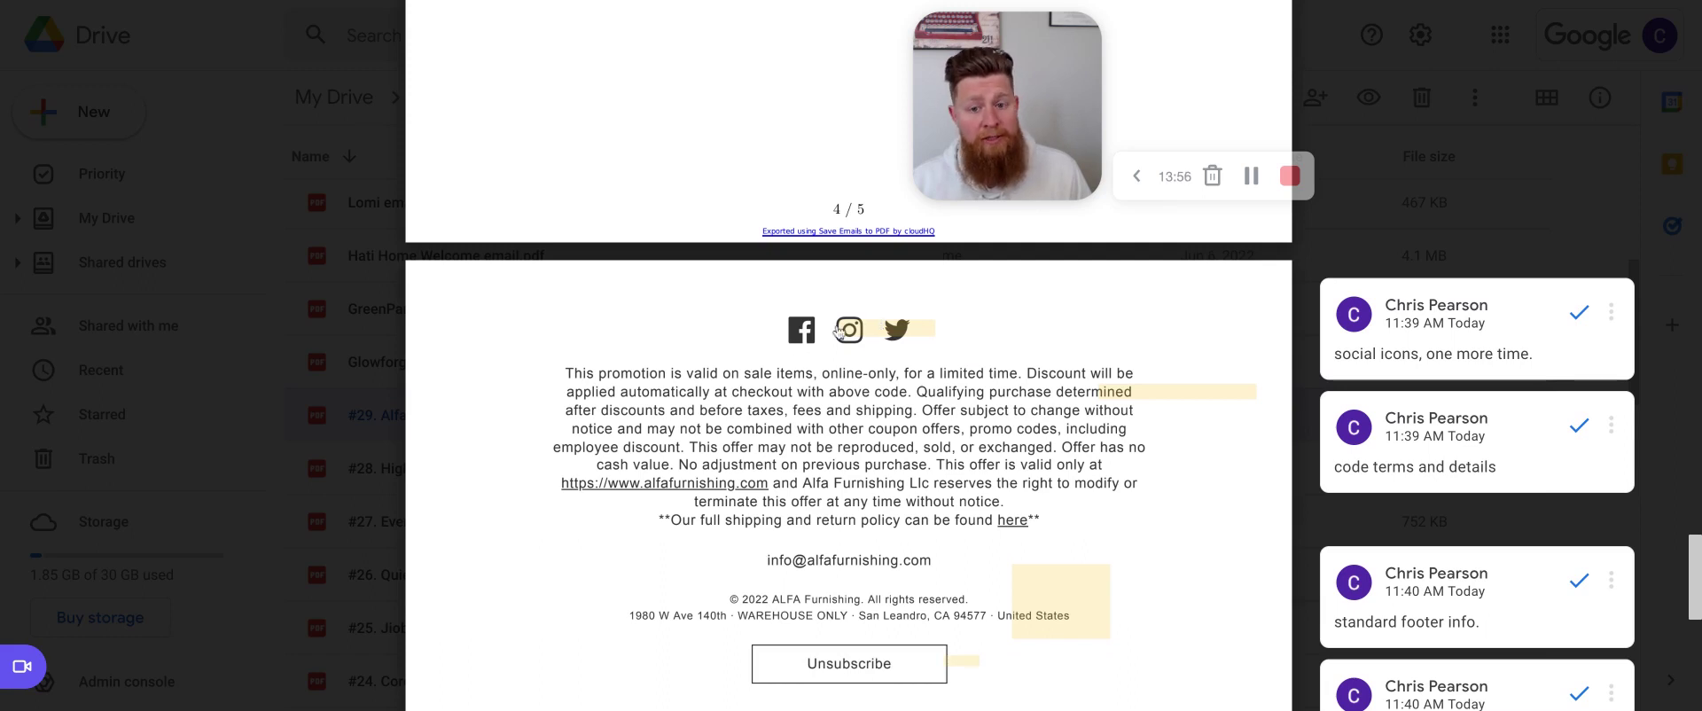
scroll(1029, 349, "down", 1)
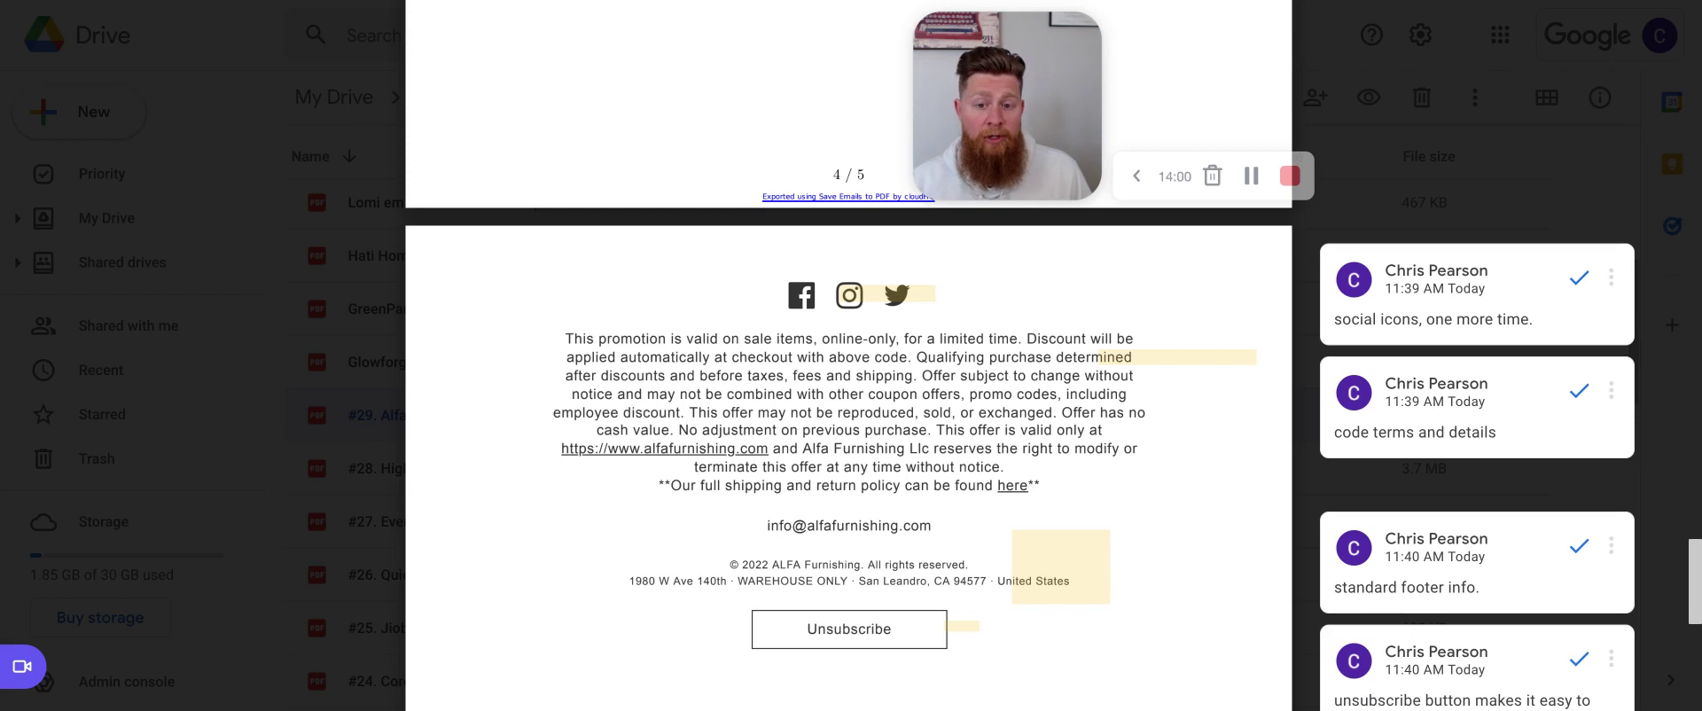
scroll(1041, 357, "down", 1)
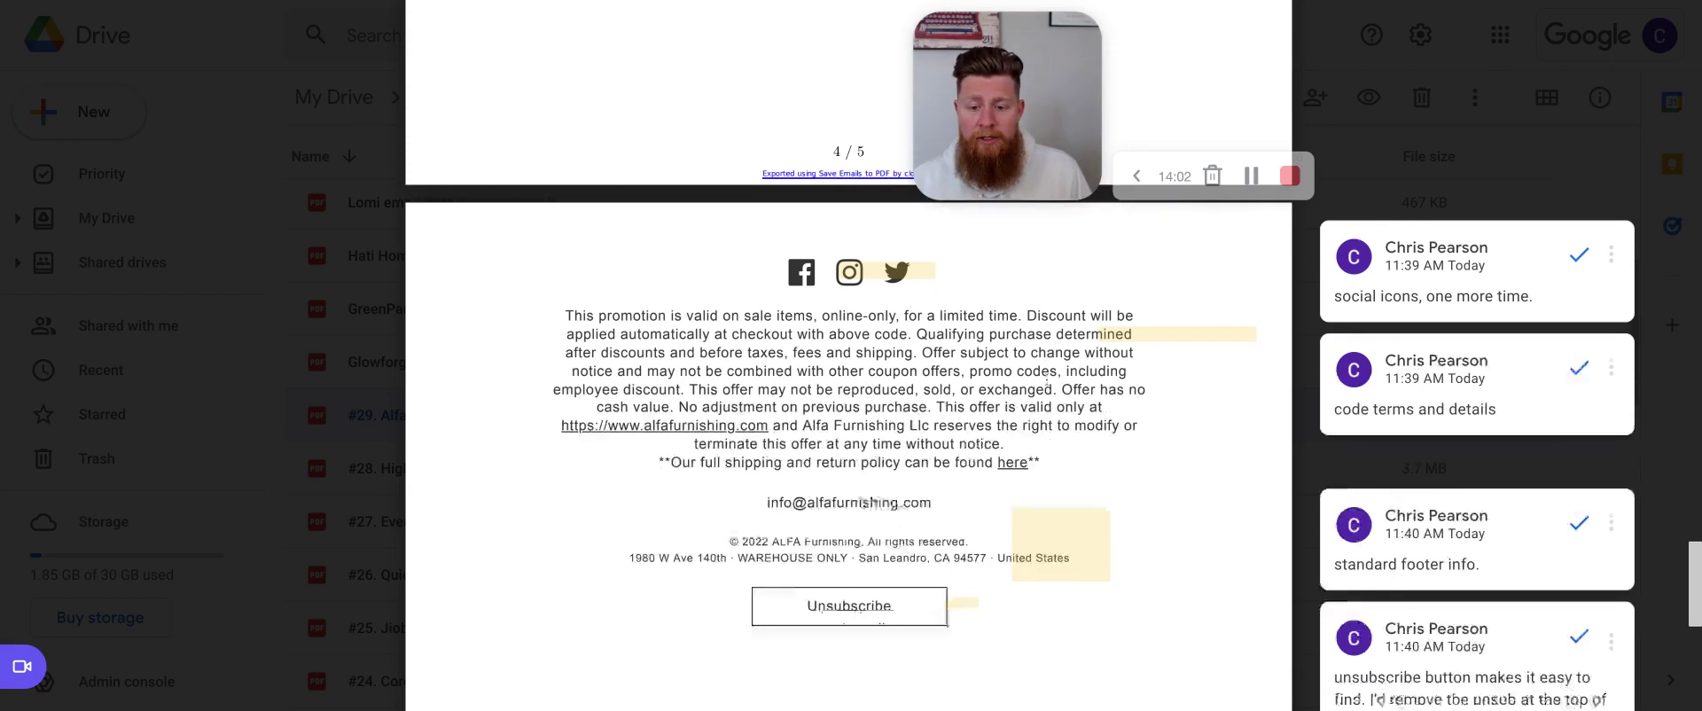
scroll(999, 384, "down", 1)
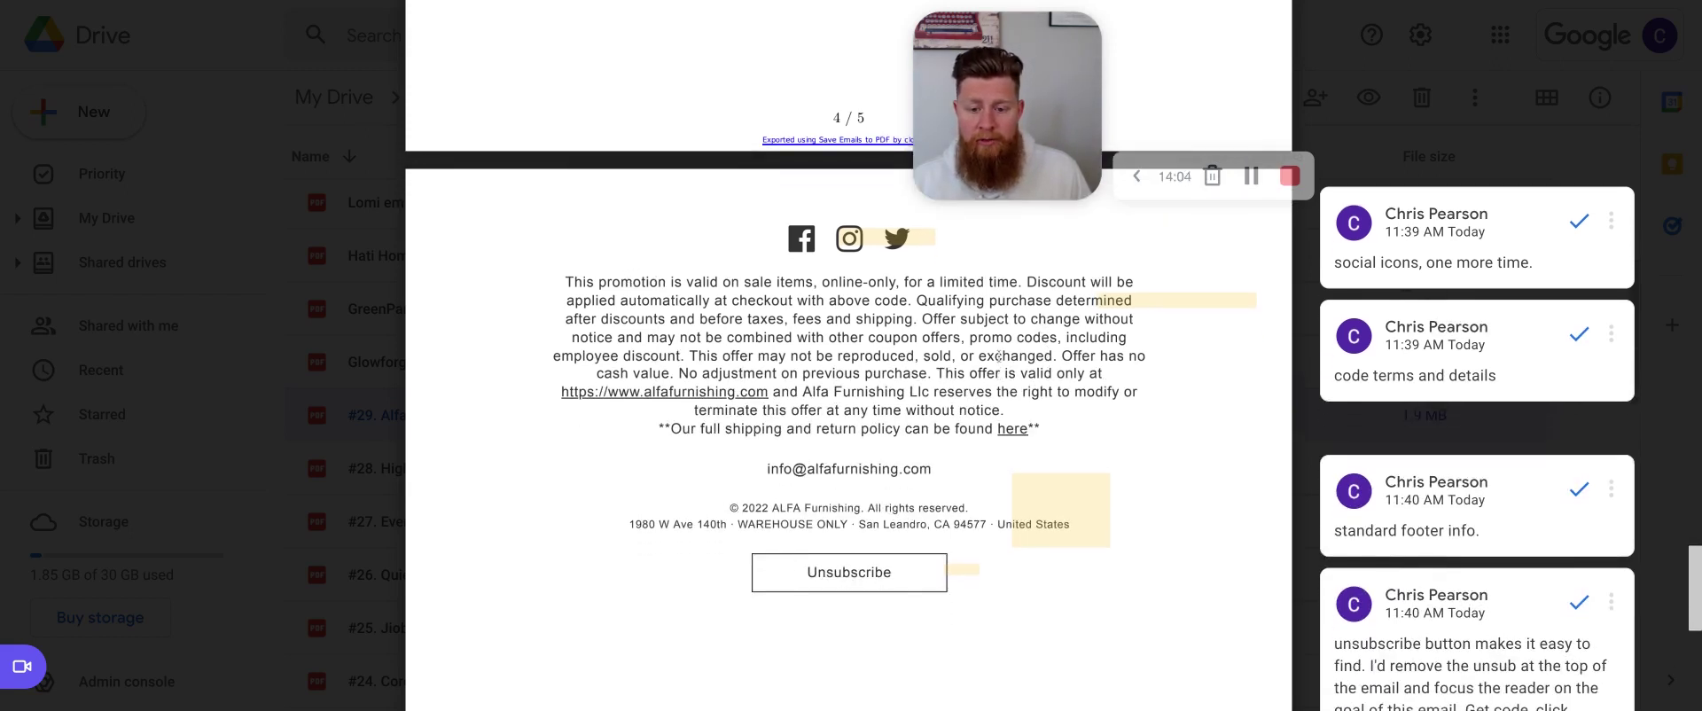
scroll(999, 355, "down", 1)
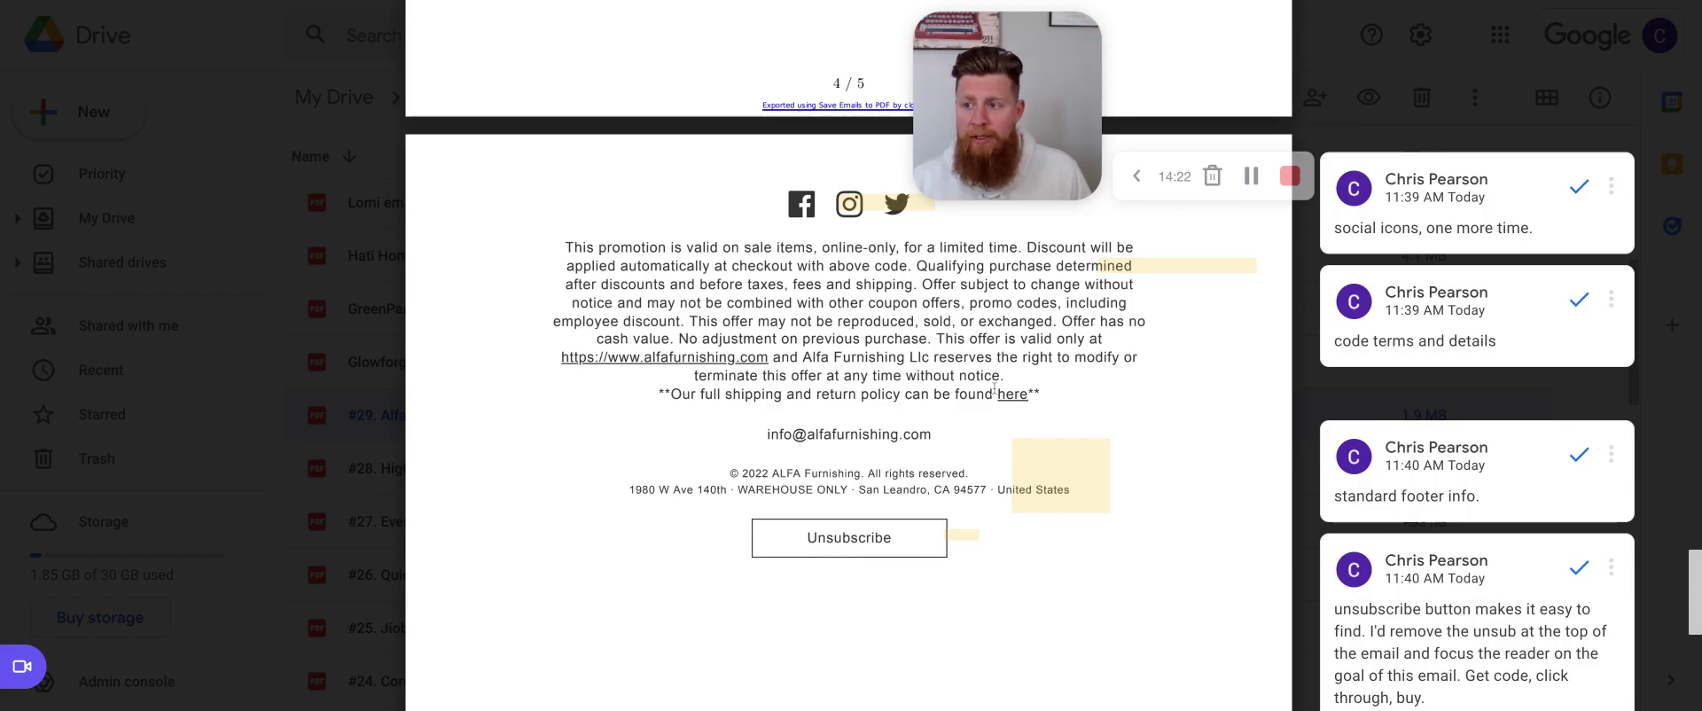
Step: Return to the beginning of the PDF to view the email header, top unsubscribe line, logo and welcome banner again
scroll(993, 388, "up", 20)
scroll(992, 298, "up", 6)
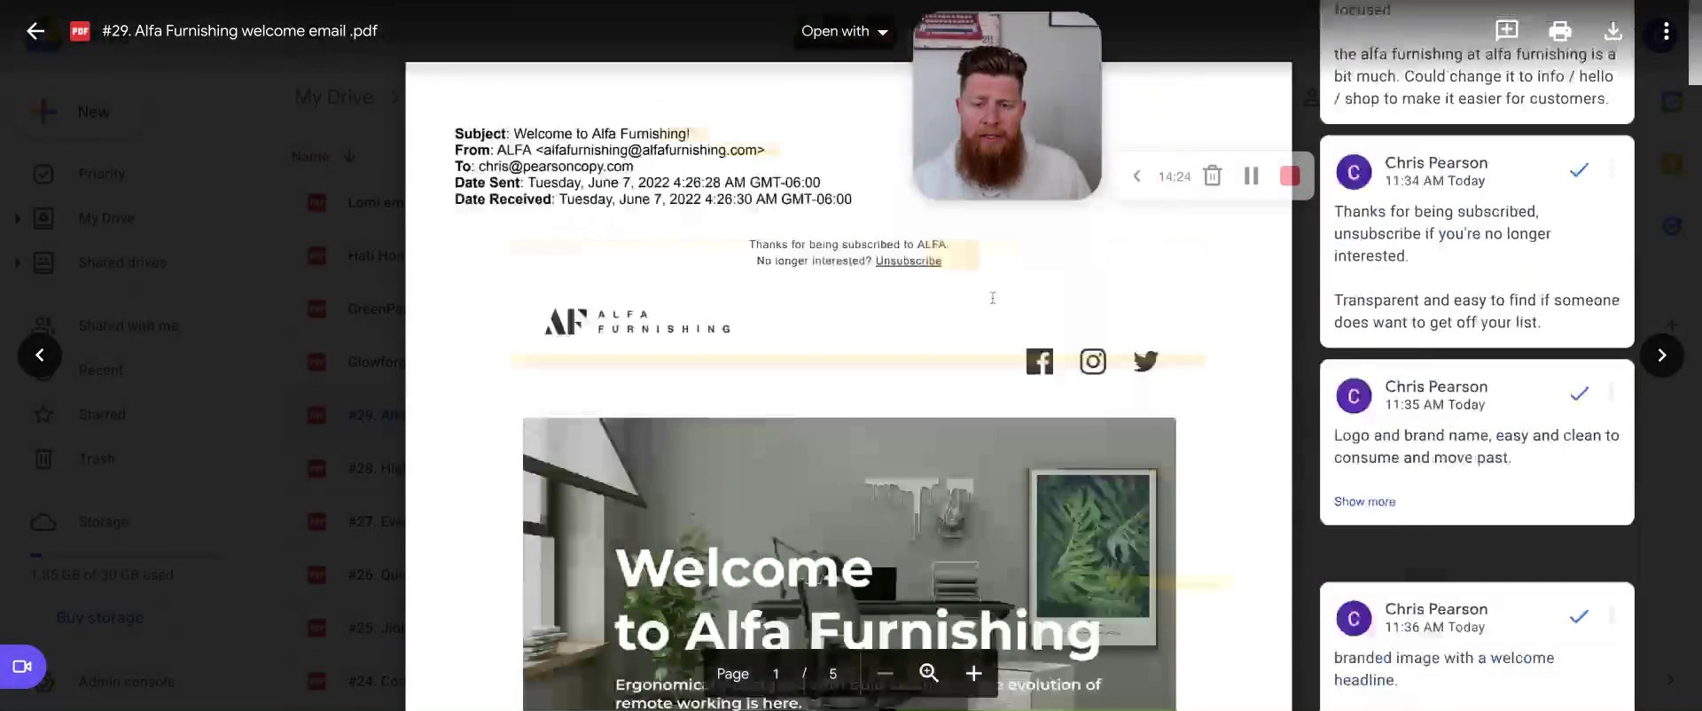